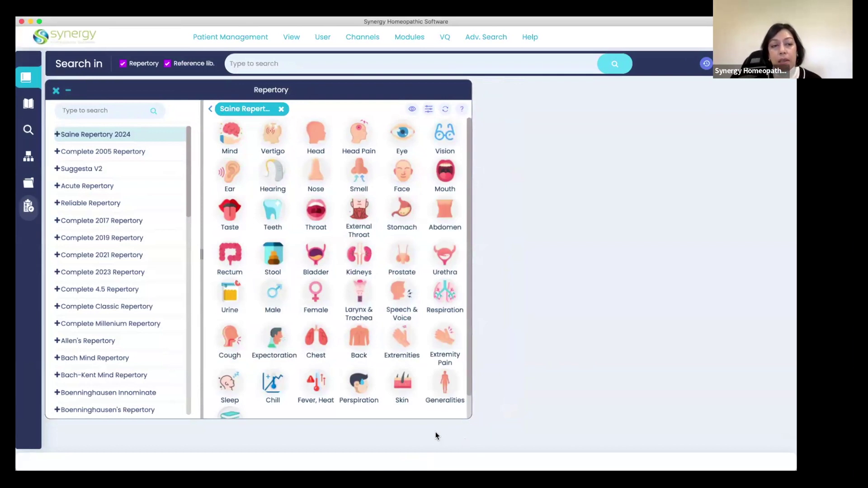
# Step: Narrow the repertory list pane beside the chapters and open the list of saved patients
pyautogui.moveTo(199, 253); pyautogui.dragTo(162, 254)
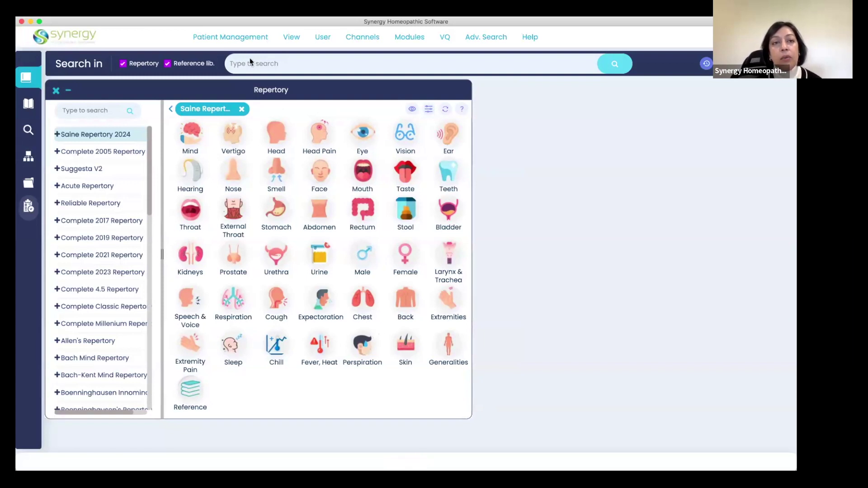
pyautogui.click(240, 40)
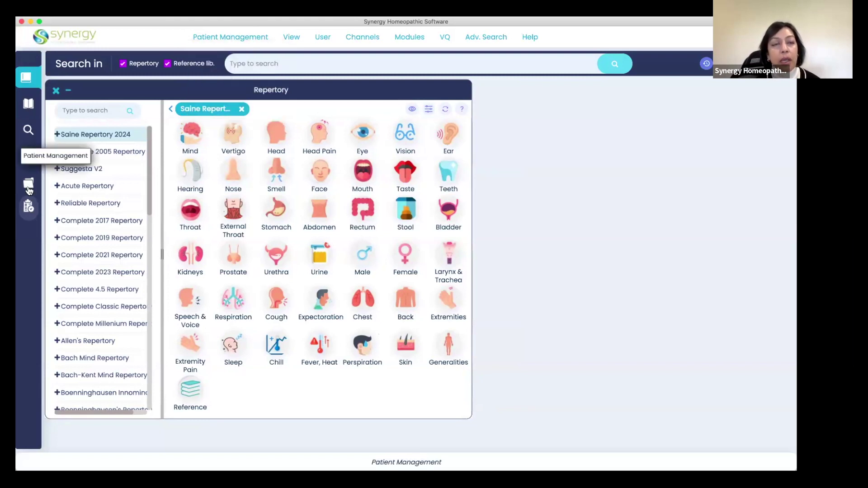
pyautogui.click(241, 39)
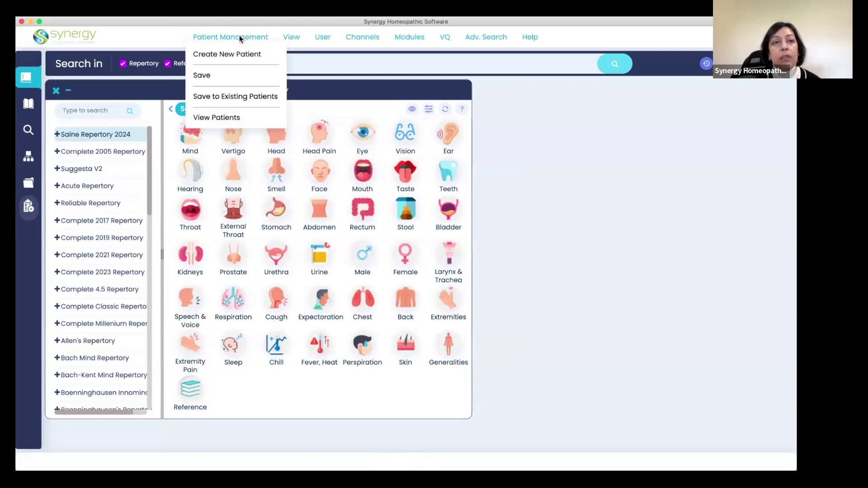
pyautogui.click(222, 117)
# Step: Browse through the whole patient list, return to its beginning and shift the list window sideways
pyautogui.scroll(-15, 429, 365)
pyautogui.scroll(-15, 429, 366)
pyautogui.scroll(-15, 429, 365)
pyautogui.scroll(-15, 429, 365)
pyautogui.scroll(-3, 429, 365)
pyautogui.scroll(10, 429, 365)
pyautogui.scroll(10, 429, 366)
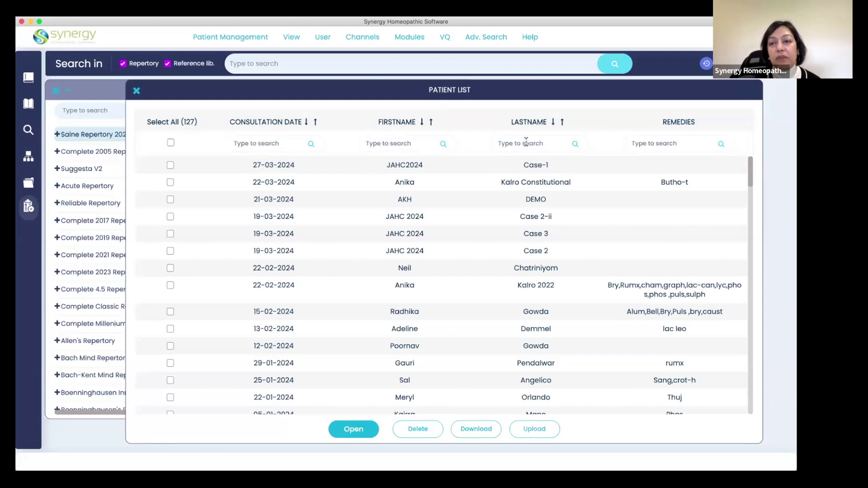
pyautogui.moveTo(563, 89); pyautogui.dragTo(503, 88)
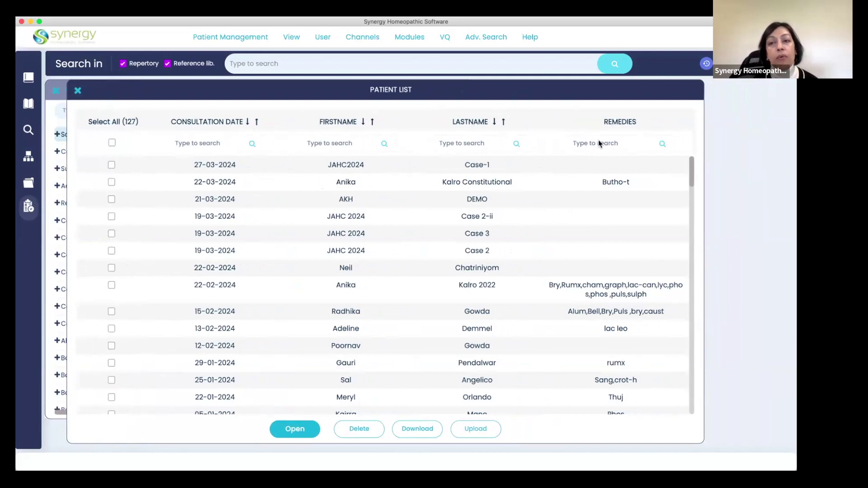
# Step: Filter the patient list by first name with "v", clearing the filter before closing the list
pyautogui.click(330, 143)
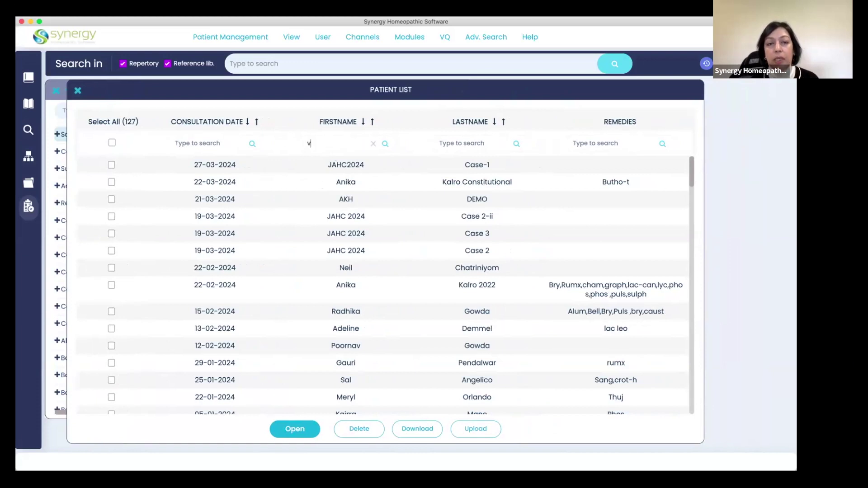
pyautogui.write('v')
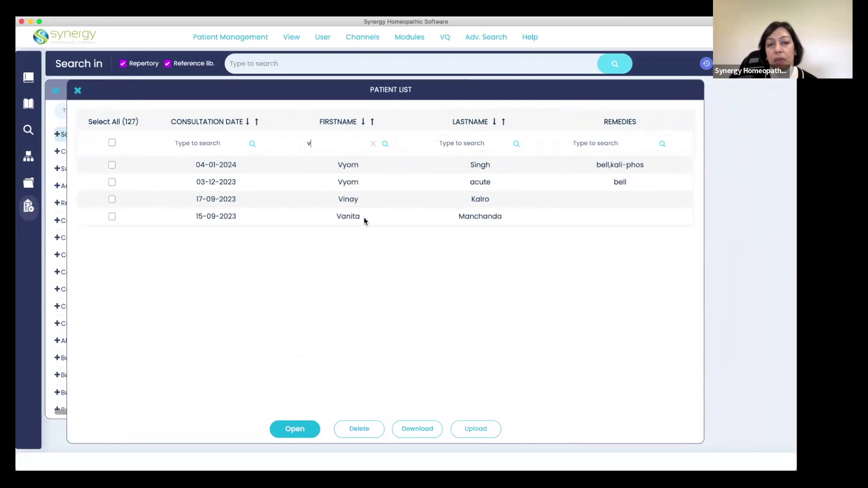
pyautogui.click(373, 144)
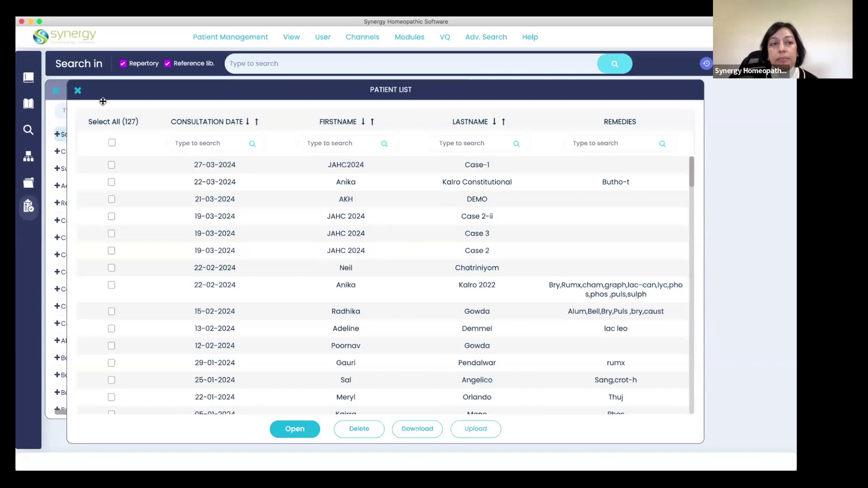
pyautogui.click(77, 91)
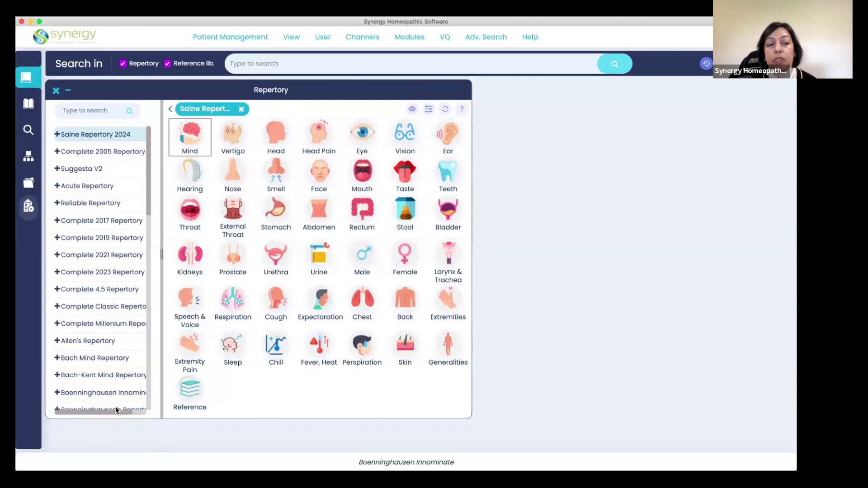
# Step: Open the JAHC2024 Case-1 record, consultation date 27-03-2024, from the patient list
pyautogui.click(252, 39)
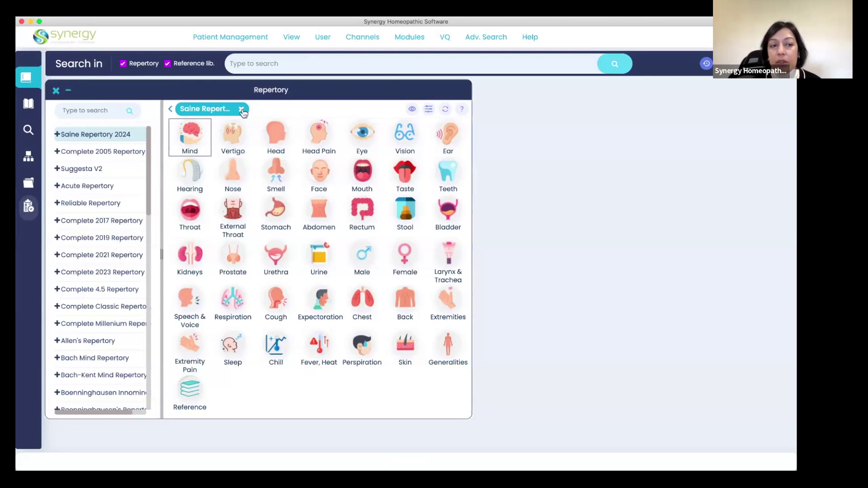
pyautogui.click(243, 37)
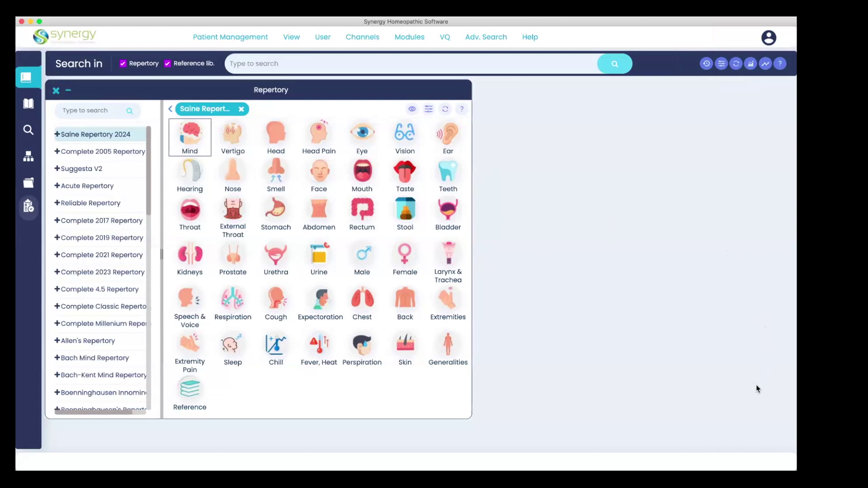
pyautogui.click(247, 38)
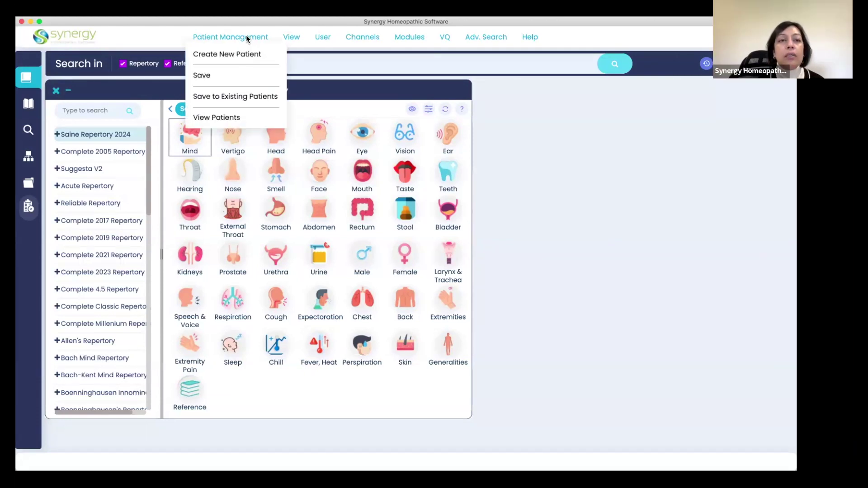
pyautogui.click(205, 117)
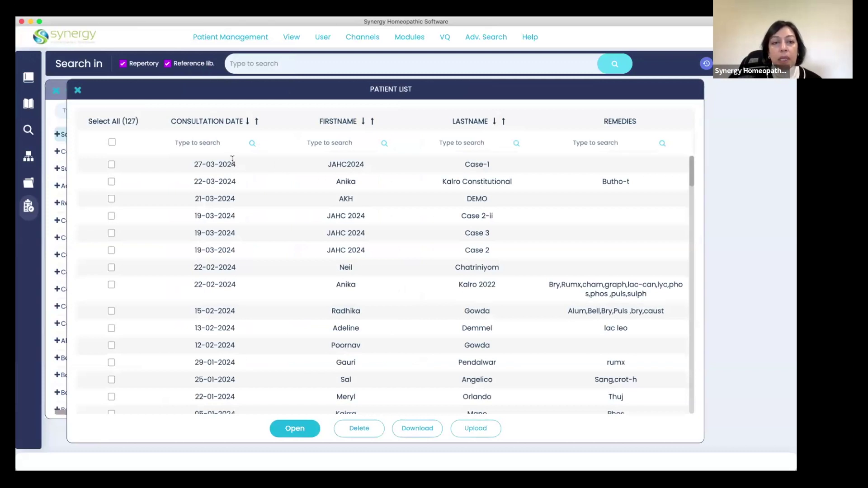
pyautogui.click(218, 164)
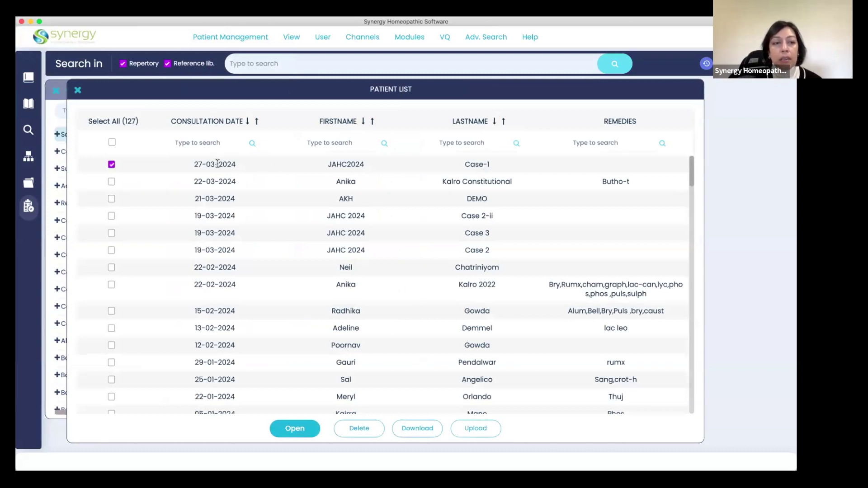
pyautogui.click(290, 427)
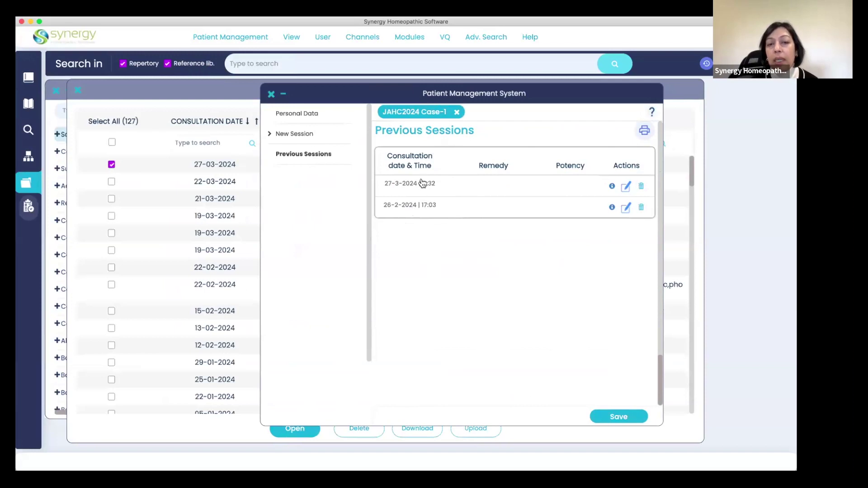
# Step: Look over the JAHC2024 Case-1 record from Personal Data through to Previous Sessions
pyautogui.click(457, 206)
pyautogui.scroll(15, 456, 204)
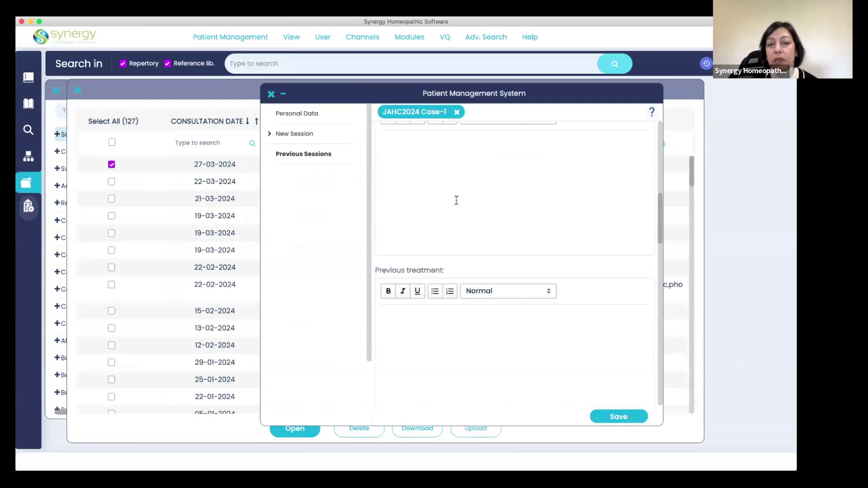
pyautogui.scroll(3, 457, 200)
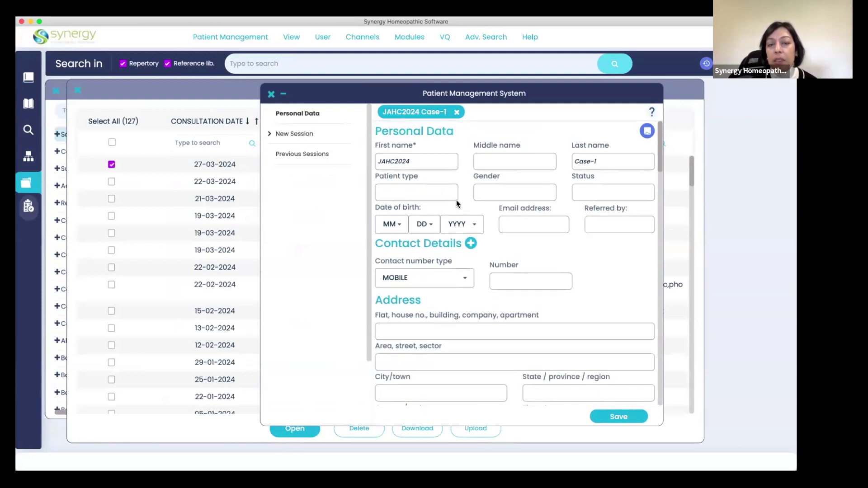
pyautogui.scroll(-10, 456, 201)
pyautogui.scroll(-10, 457, 201)
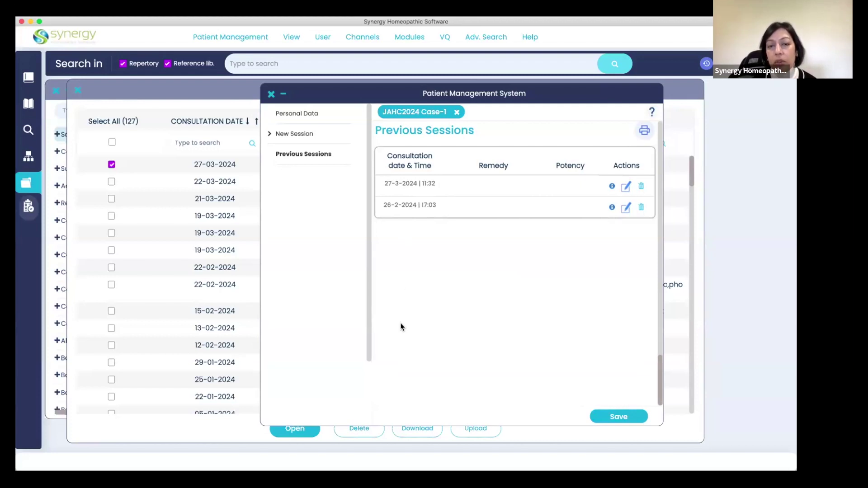
# Step: View the case's previous sessions of 27-3-2024 and 26-2-2024, ending on the 27-3-2024 session
pyautogui.click(400, 185)
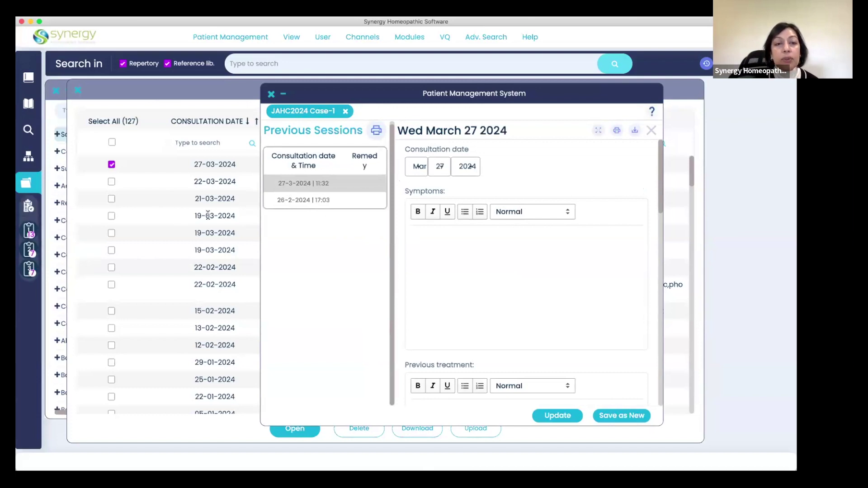
pyautogui.click(288, 201)
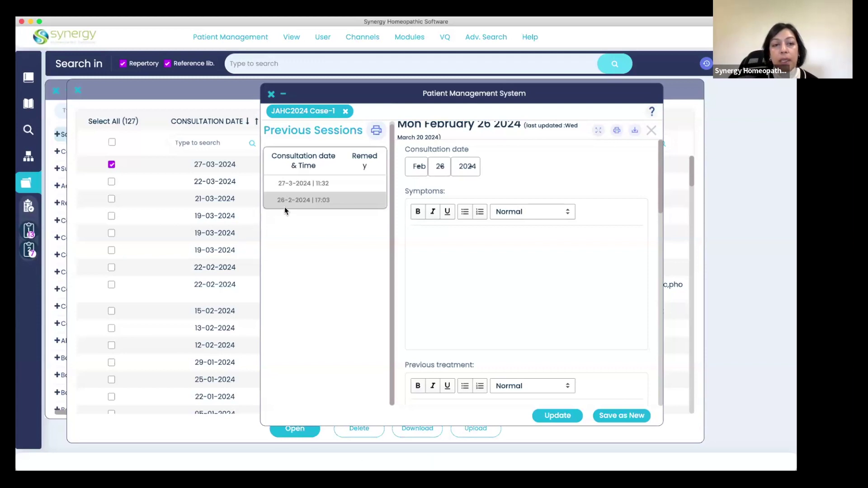
pyautogui.click(296, 185)
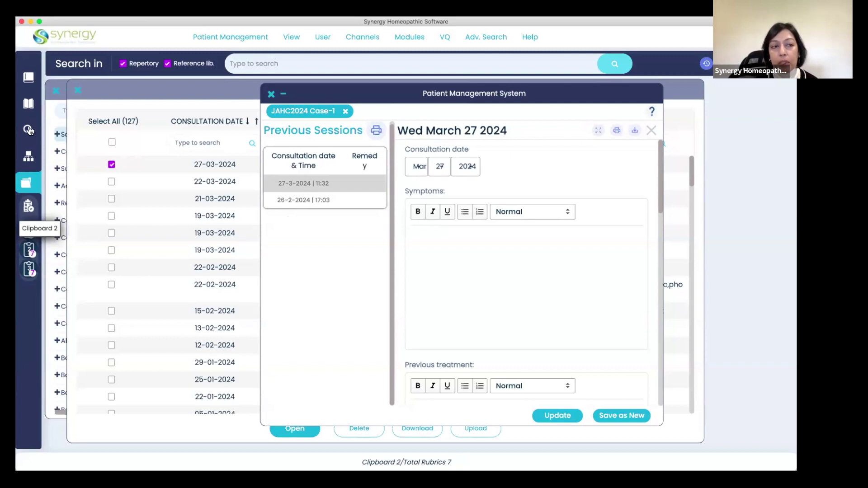
# Step: View the session's Clipboard 2 and reposition its window so the patient record can be brought in front
pyautogui.click(29, 248)
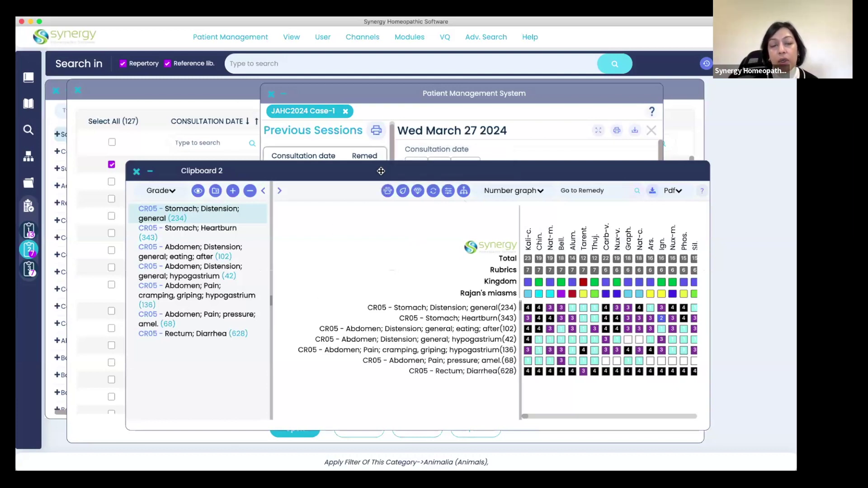
pyautogui.moveTo(325, 164); pyautogui.dragTo(310, 92)
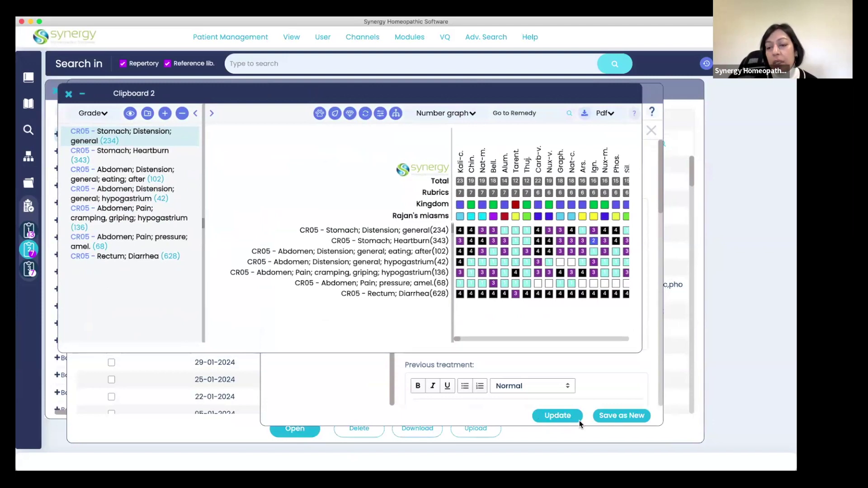
pyautogui.moveTo(572, 217)
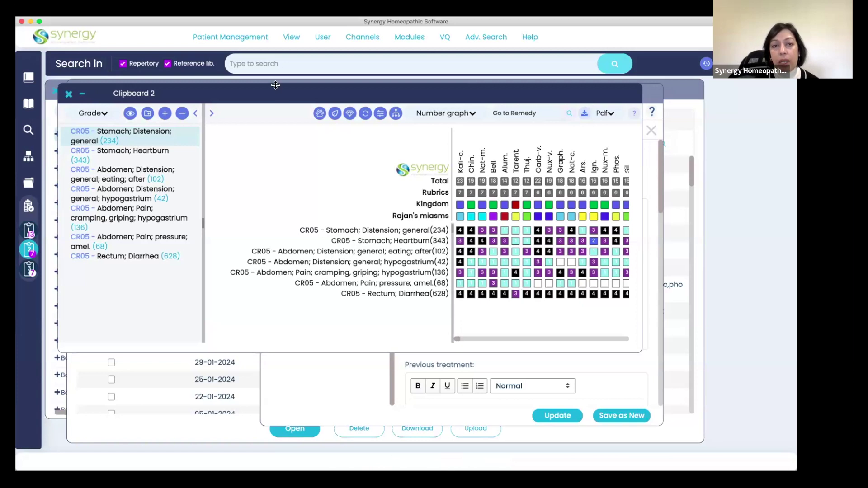
pyautogui.moveTo(277, 90); pyautogui.dragTo(272, 246)
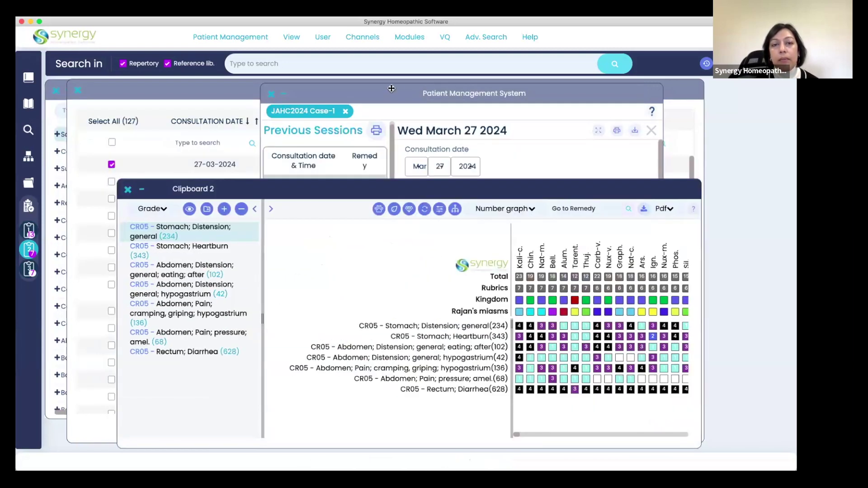
pyautogui.click(332, 192)
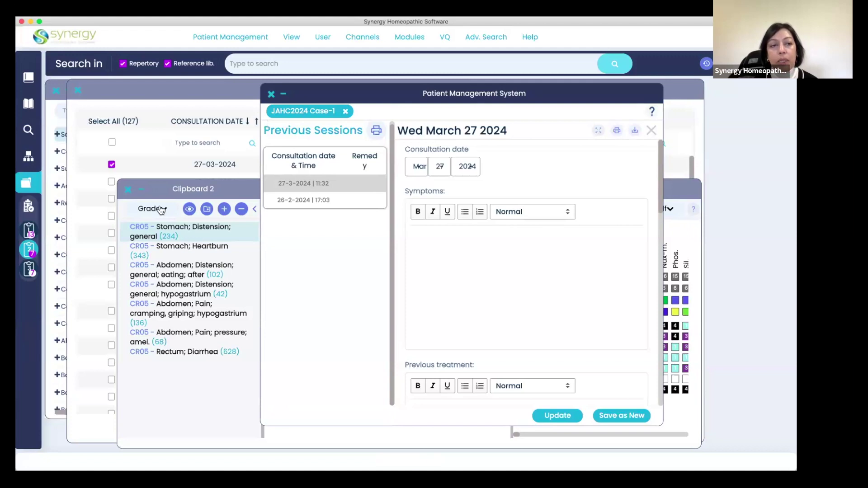
# Step: Close Clipboard 2, the JAHC2024 Case-1 record and the patient list
pyautogui.click(129, 190)
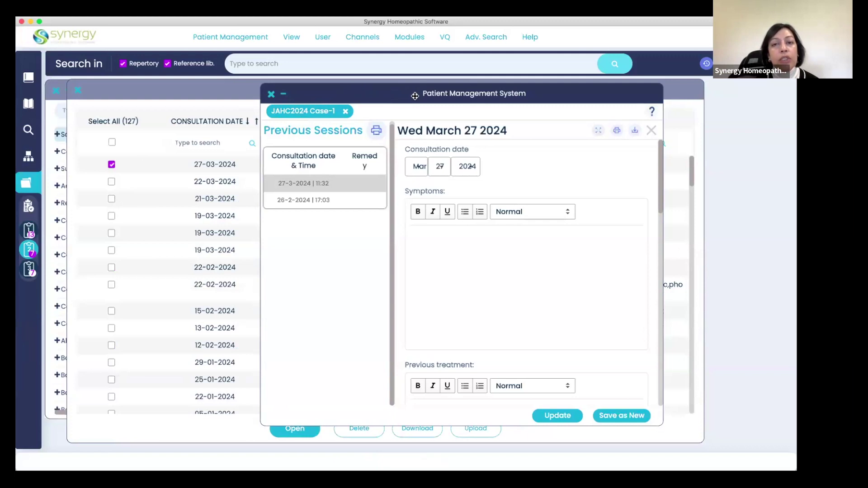
pyautogui.click(271, 95)
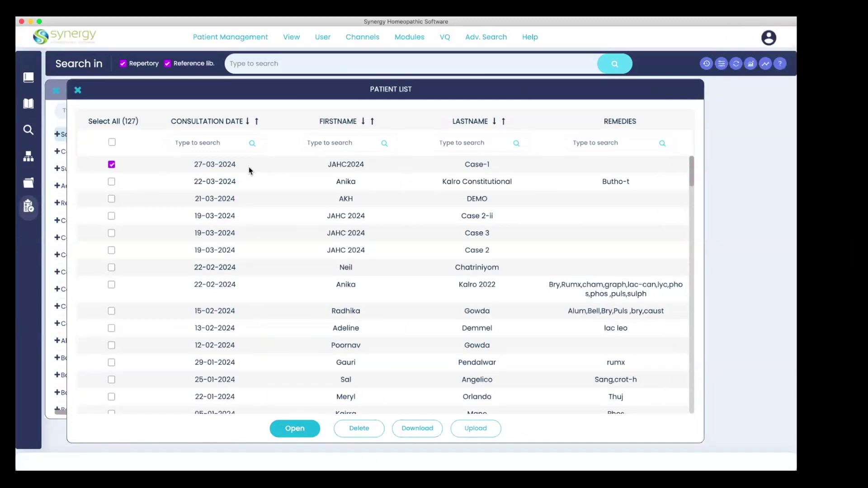
pyautogui.click(78, 89)
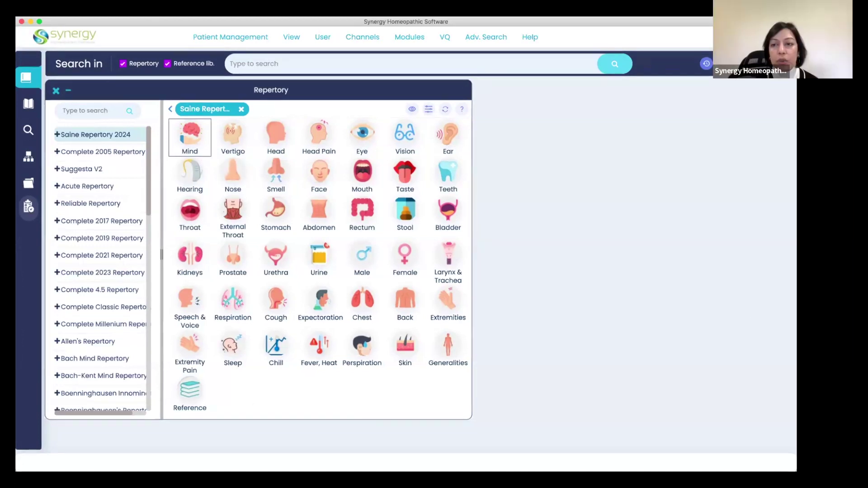
# Step: Show the Backup/Restore Cases settings in the user preferences and move the Preferences window fully into view
pyautogui.click(322, 36)
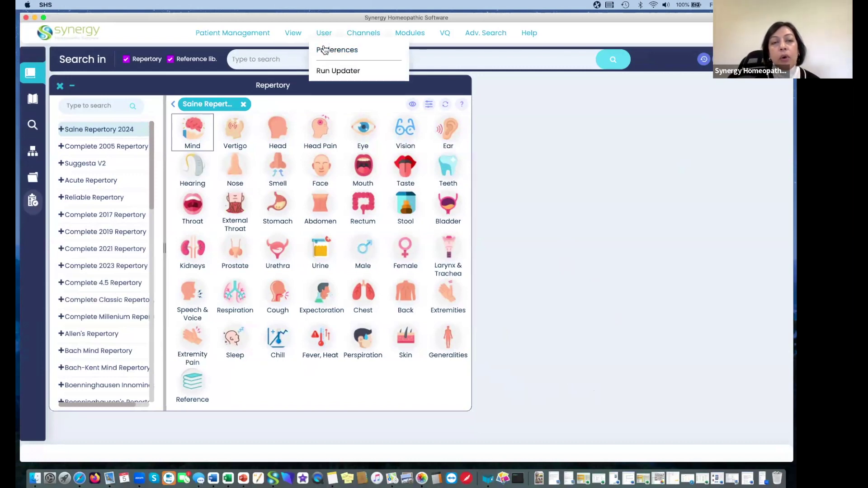
pyautogui.click(333, 52)
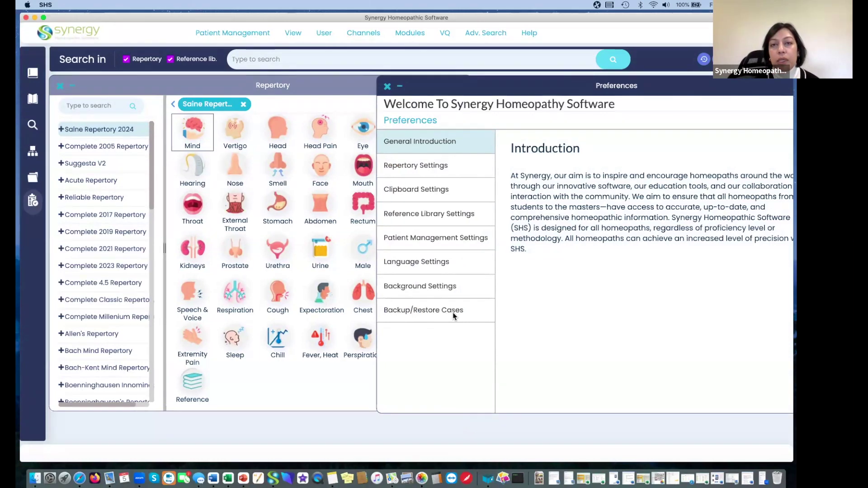
pyautogui.click(428, 312)
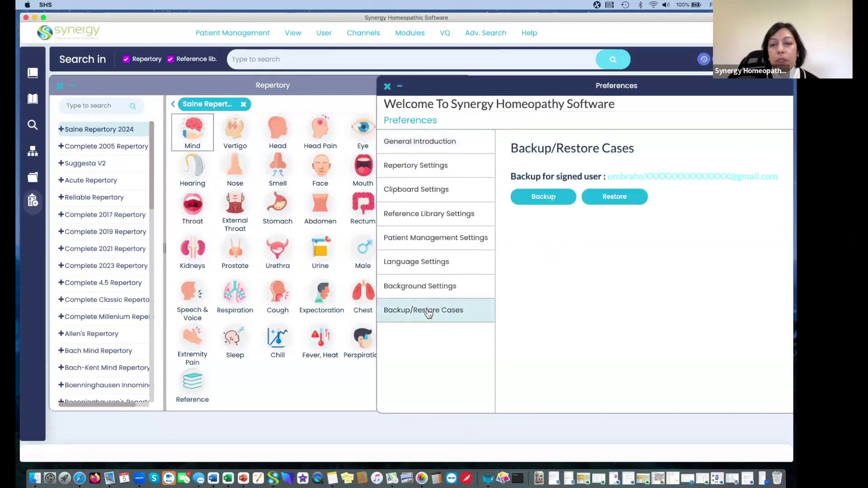
pyautogui.moveTo(557, 88); pyautogui.dragTo(501, 89)
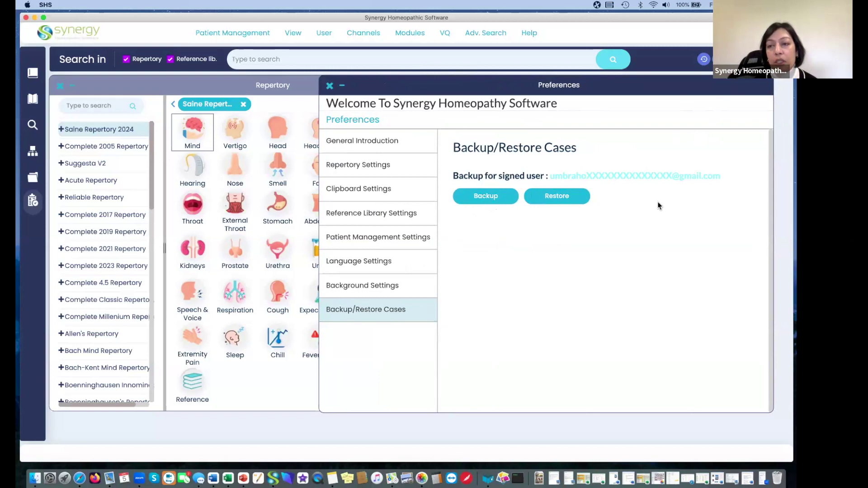
# Step: Start a case backup, browse to Desktop > SHS Backup Files > 2024, and widen the folder column to show full names
pyautogui.click(485, 197)
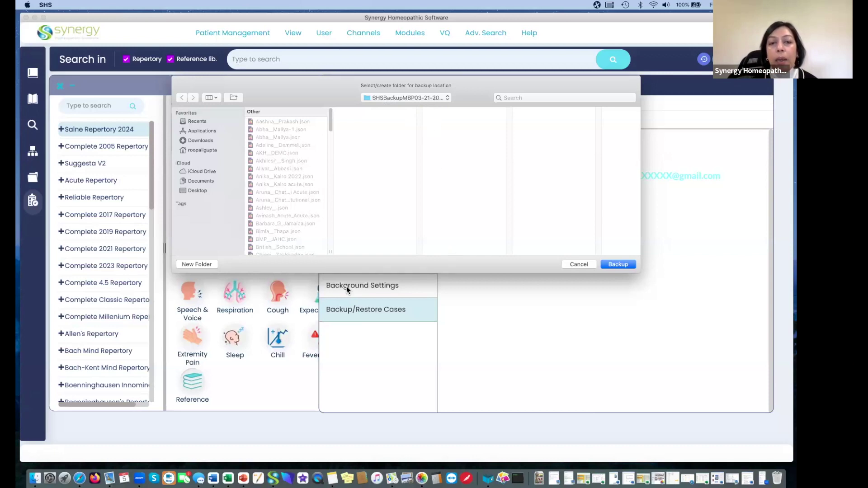
pyautogui.click(446, 98)
pyautogui.click(418, 116)
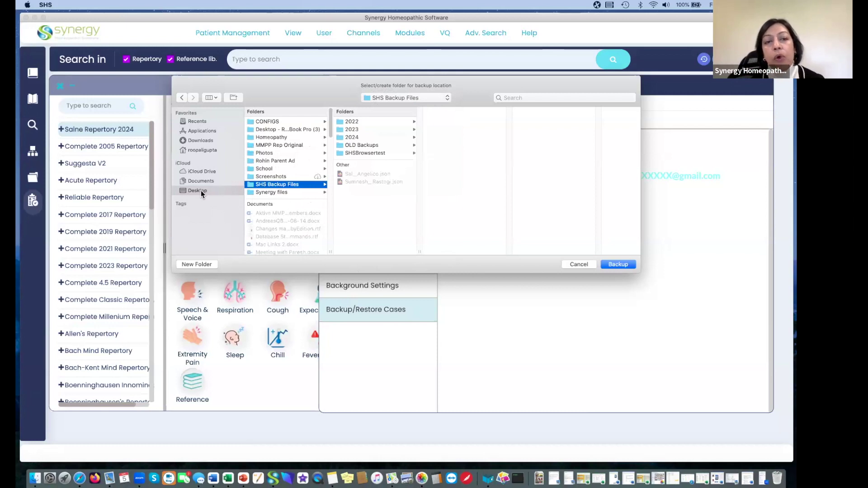
pyautogui.click(357, 137)
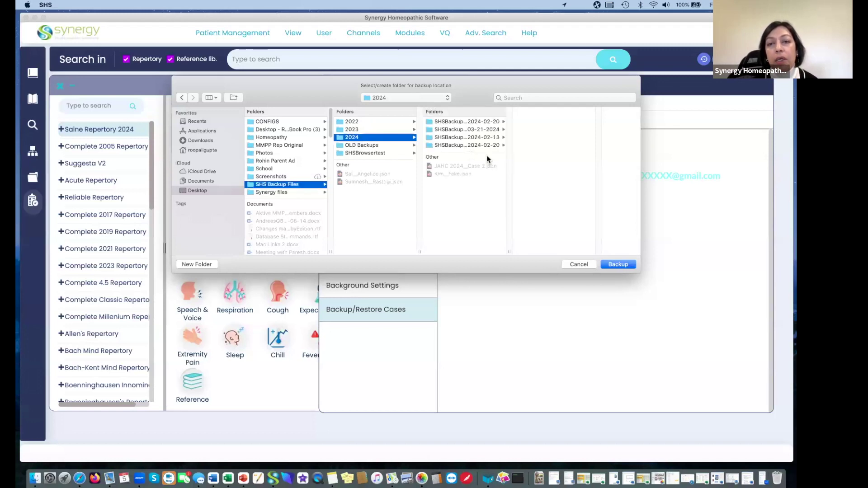
pyautogui.moveTo(508, 251); pyautogui.dragTo(554, 251)
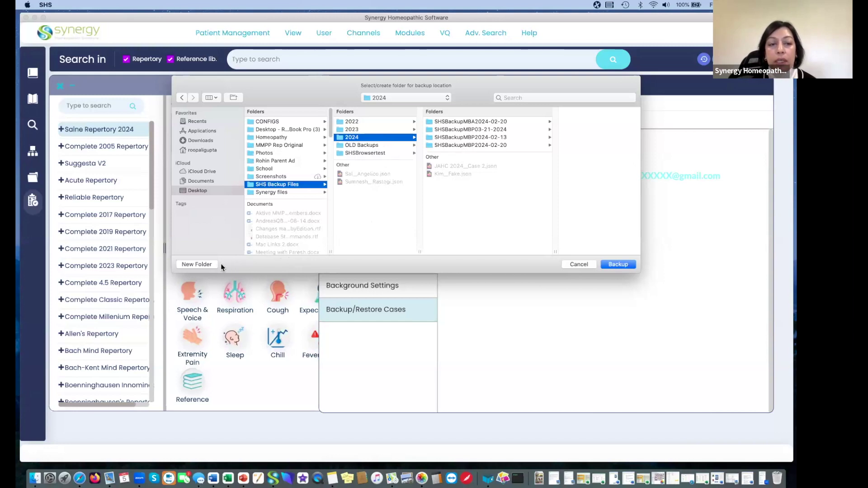
# Step: Create a new folder named SHSBackupDemo2024-04-05 inside the 2024 folder
pyautogui.click(201, 265)
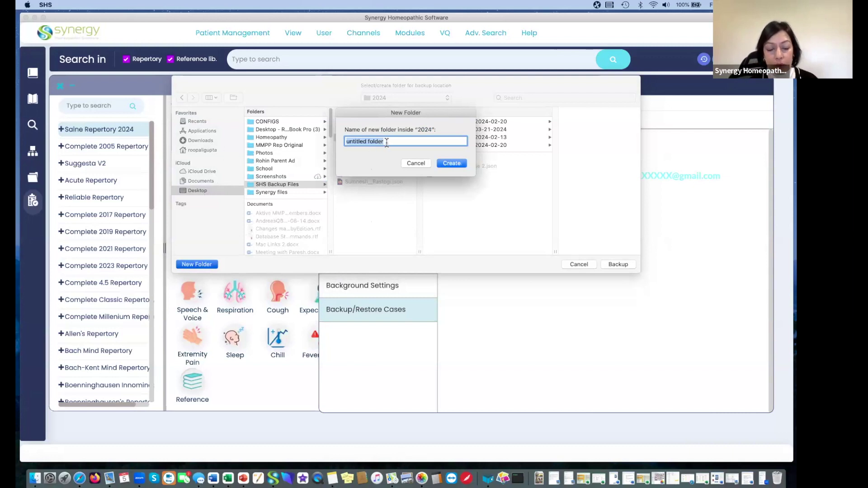
pyautogui.write('SHSBa')
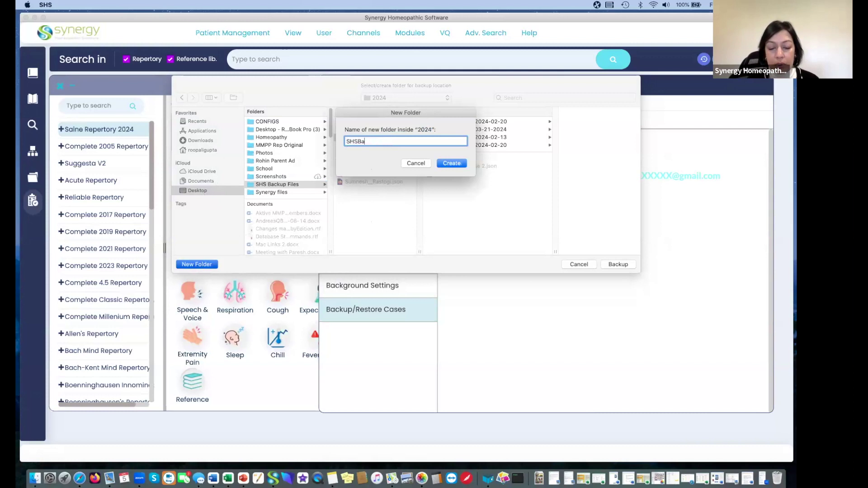
pyautogui.write('ckupDemo')
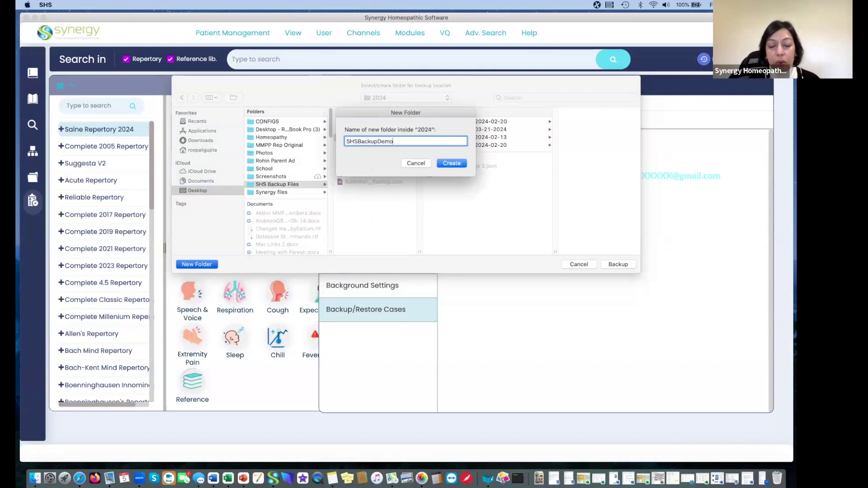
pyautogui.write('2024-')
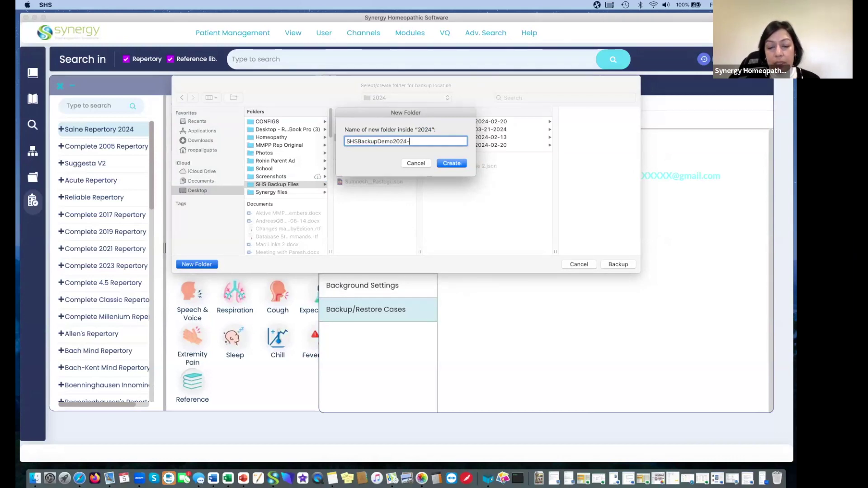
pyautogui.write('04-05')
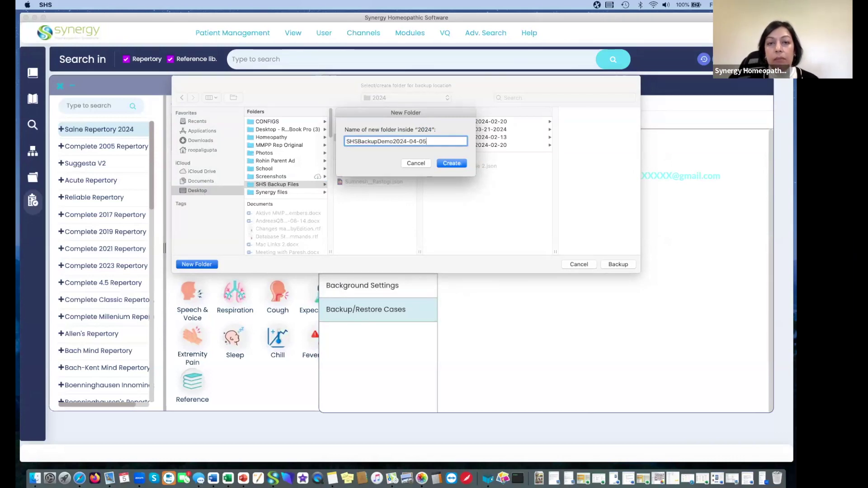
pyautogui.click(452, 164)
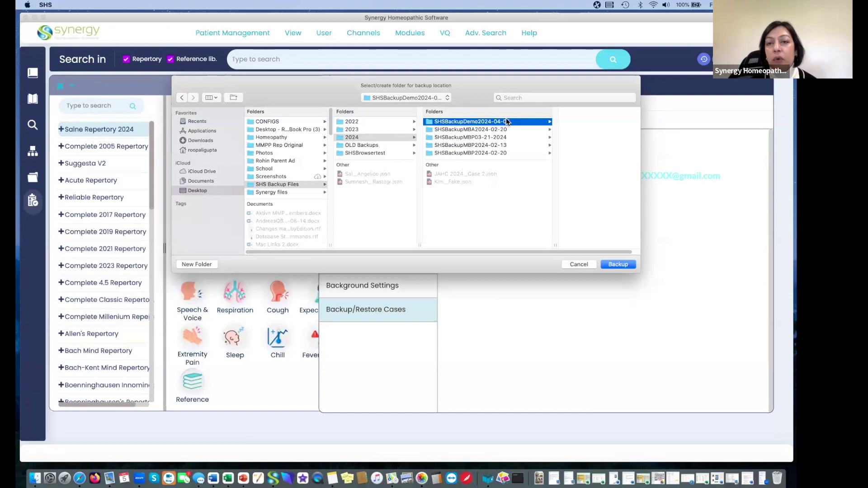
# Step: Back up the signed-in user's cases into the SHSBackupDemo2024-04-05 folder
pyautogui.click(520, 122)
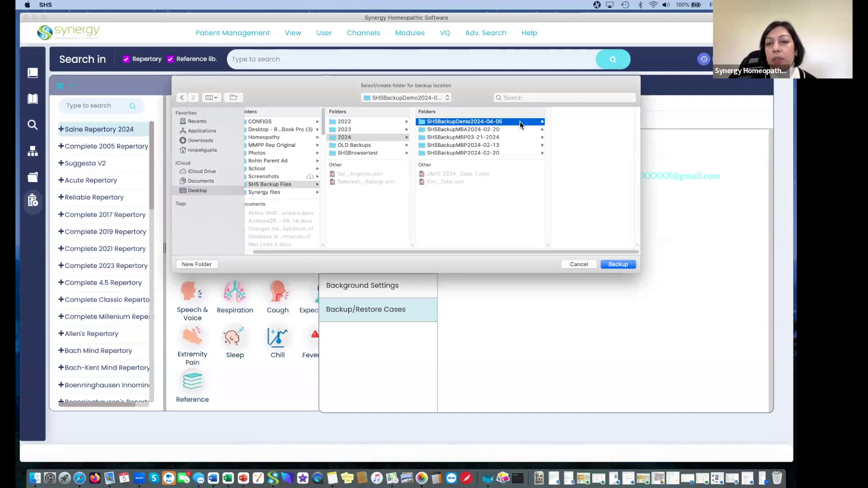
pyautogui.doubleClick(519, 122)
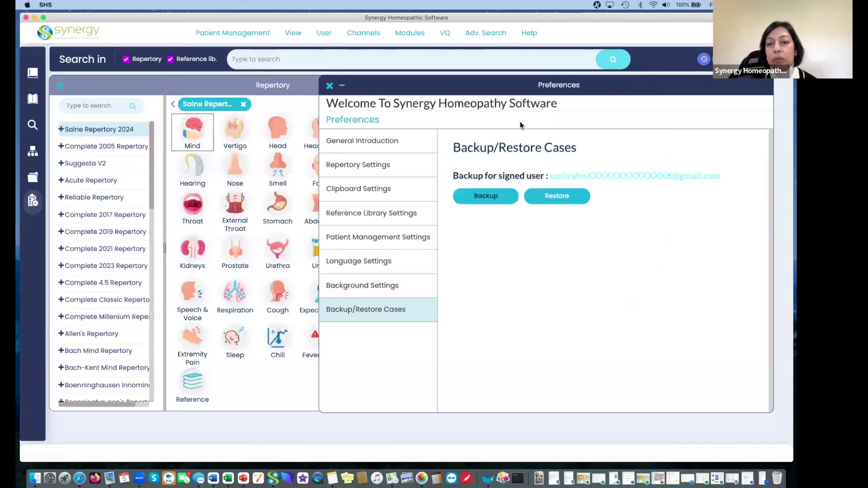
pyautogui.click(486, 197)
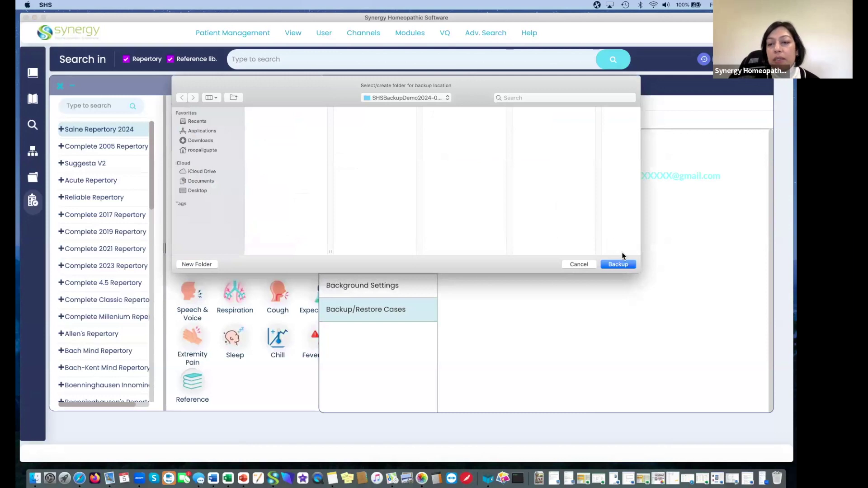
pyautogui.click(618, 264)
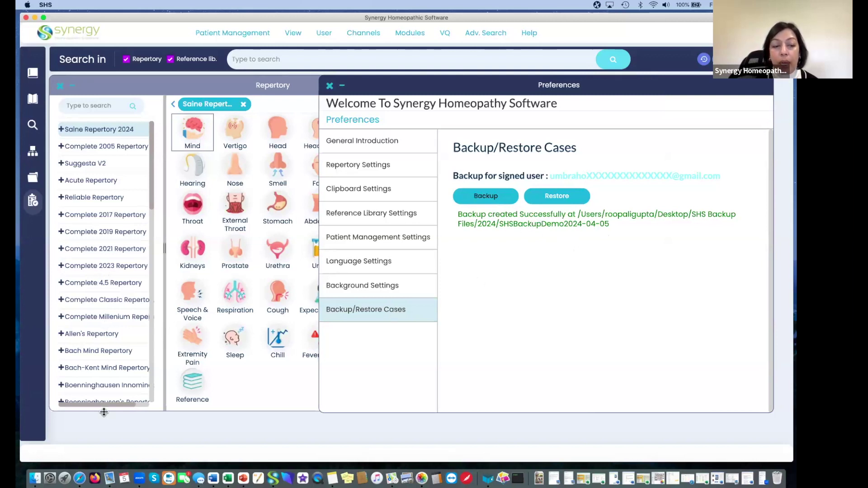
# Step: Highlight the Desktop and SHSBackupDemo2024-04-05 parts of the backup path, and minimize the Preferences window
pyautogui.doubleClick(678, 213)
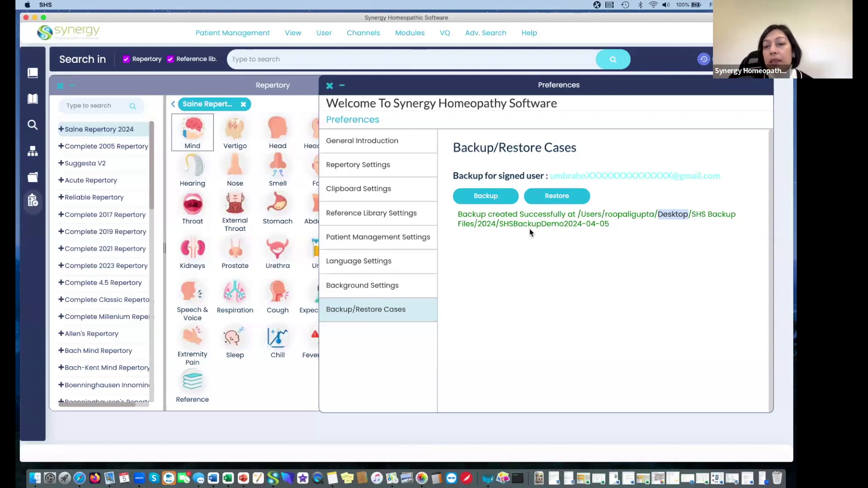
pyautogui.moveTo(500, 224); pyautogui.dragTo(618, 224)
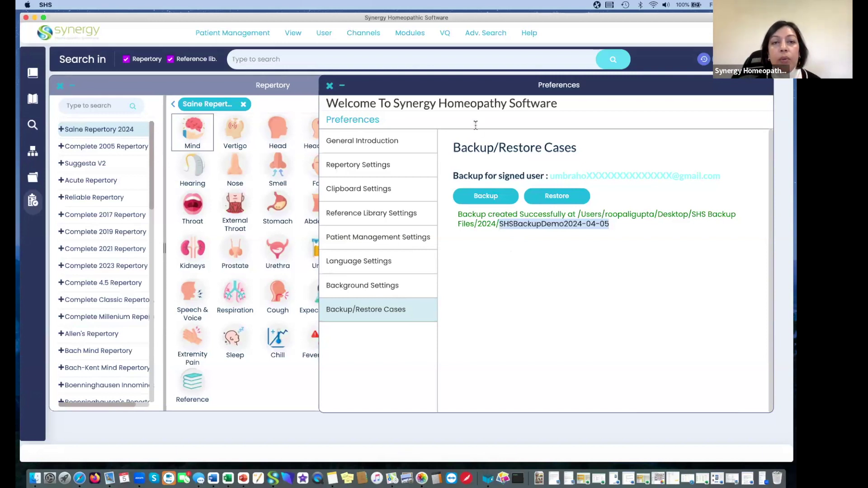
pyautogui.click(342, 88)
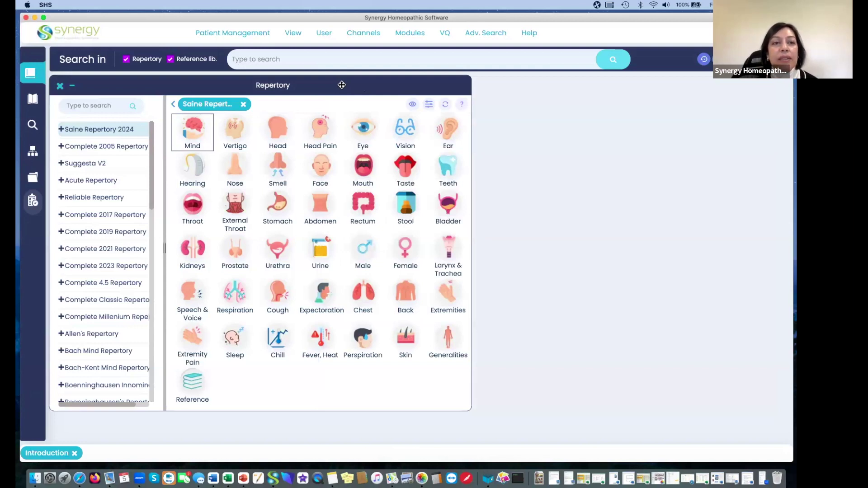
# Step: Delete the AKH DEMO case dated 21-03-2024 from the patient list and close the list
pyautogui.click(254, 35)
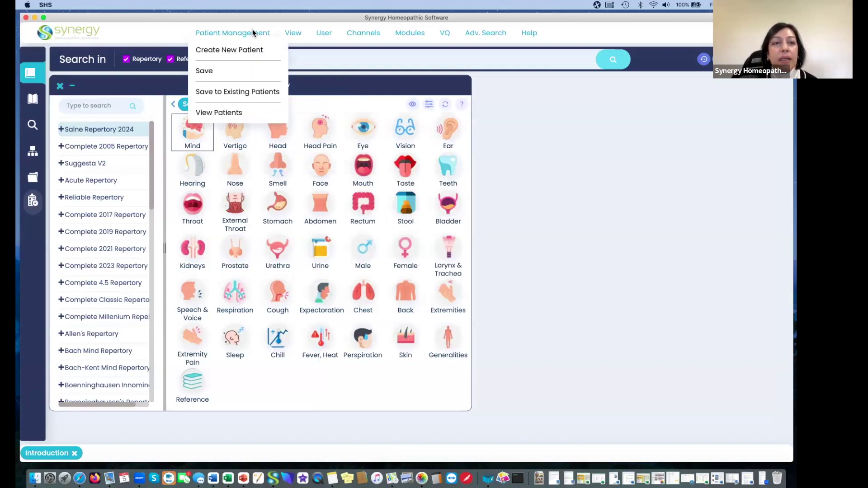
pyautogui.click(218, 113)
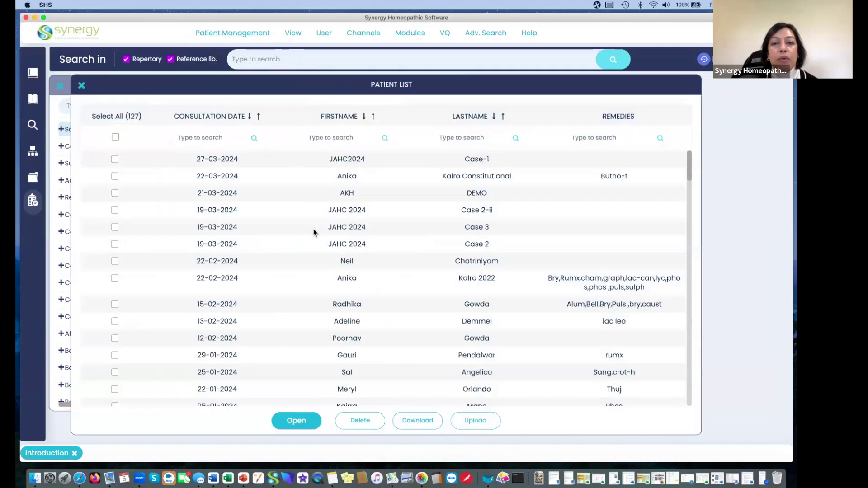
pyautogui.scroll(-1, 314, 232)
pyautogui.scroll(1, 315, 232)
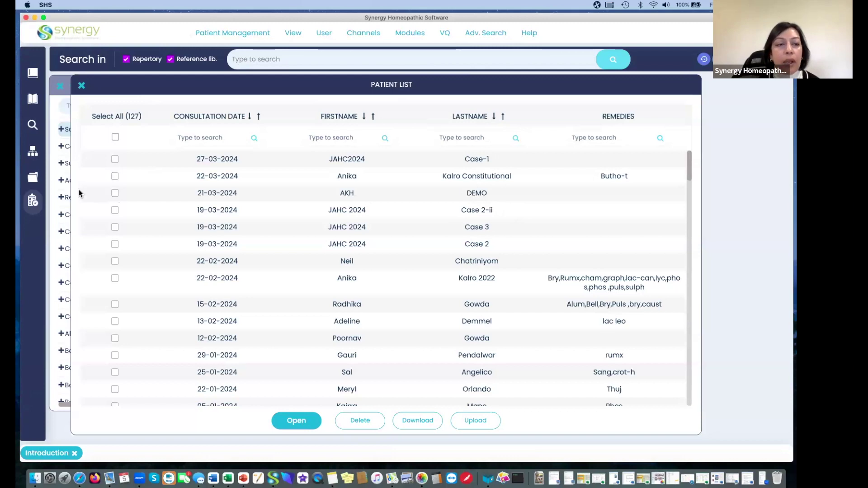
pyautogui.click(115, 193)
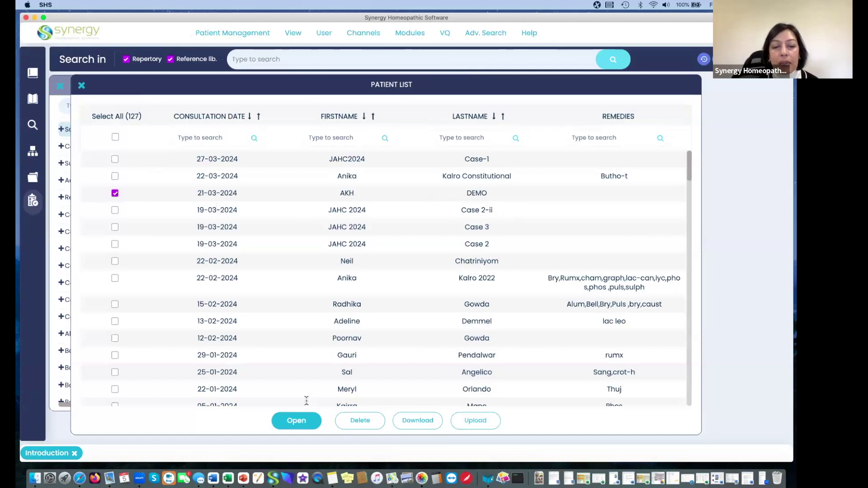
pyautogui.click(360, 420)
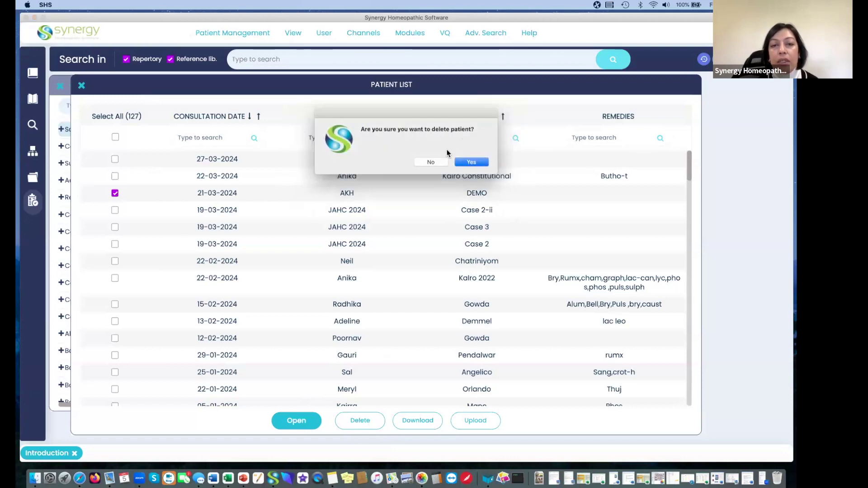
pyautogui.click(468, 163)
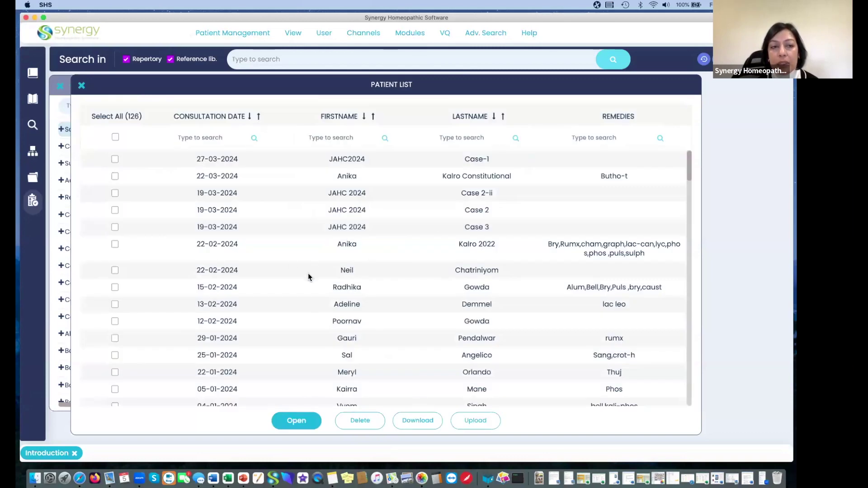
pyautogui.click(81, 86)
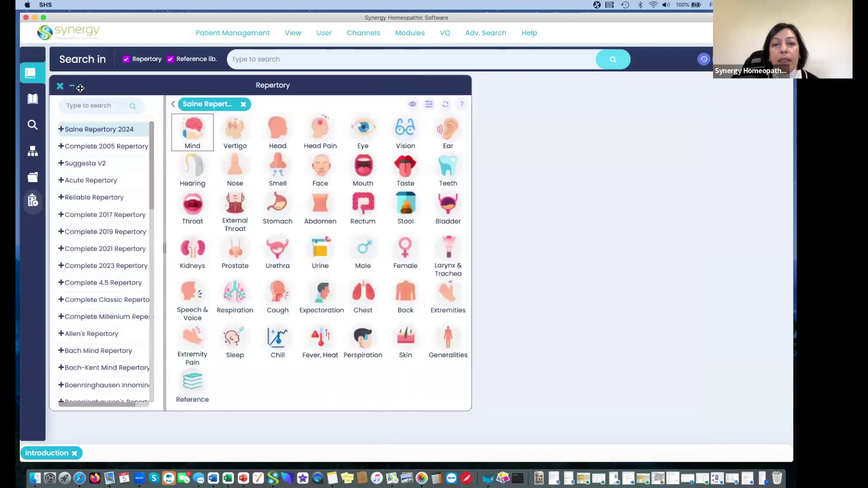
# Step: Reopen the user preferences and restore AKH__DEMO.json from the SHSBackupDemo2024-04-05 backup folder
pyautogui.click(327, 35)
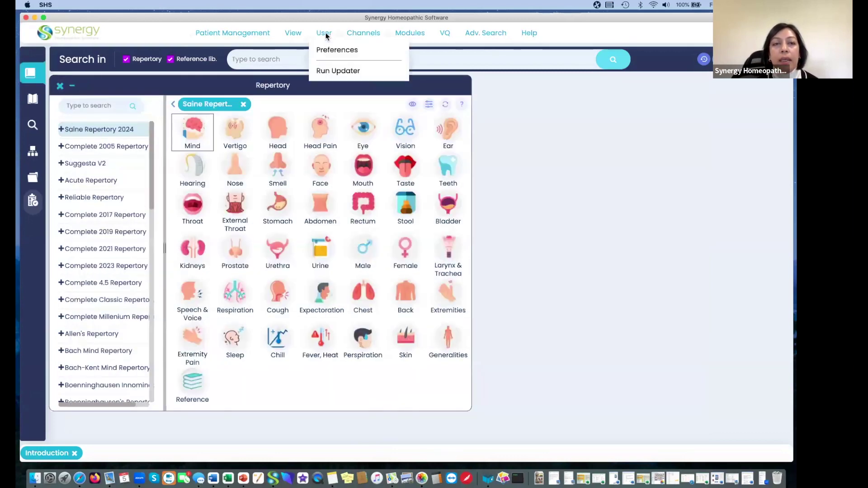
pyautogui.click(327, 51)
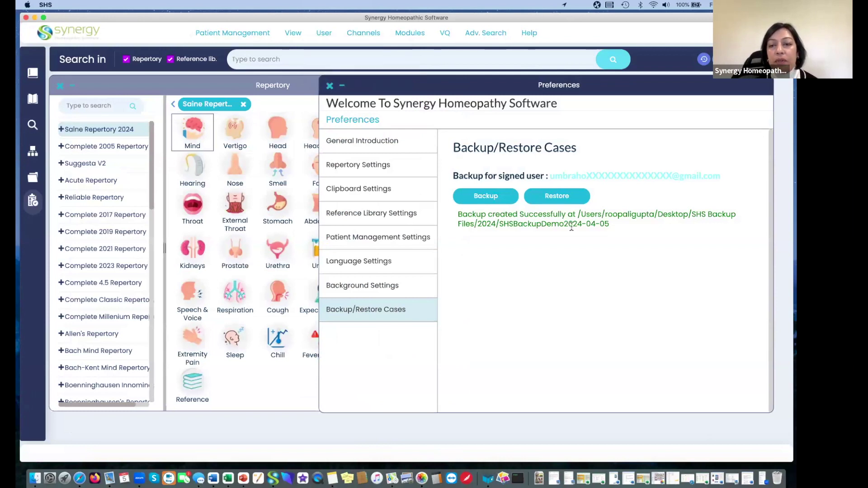
pyautogui.click(559, 198)
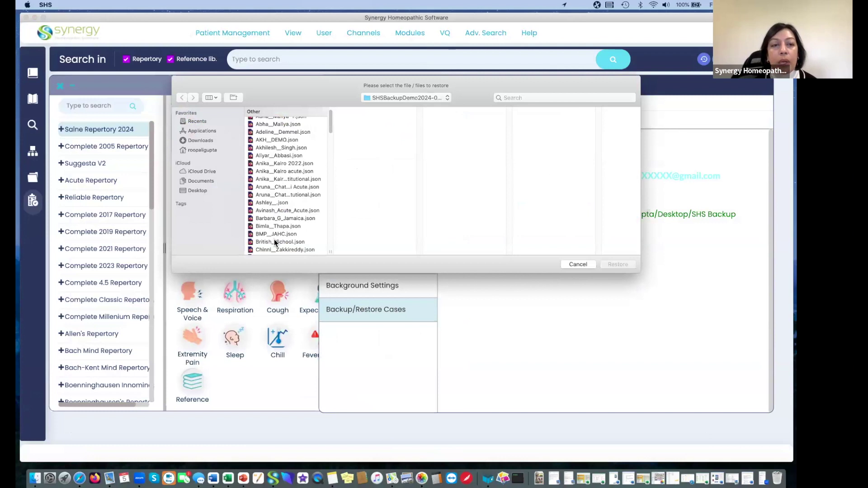
pyautogui.click(282, 140)
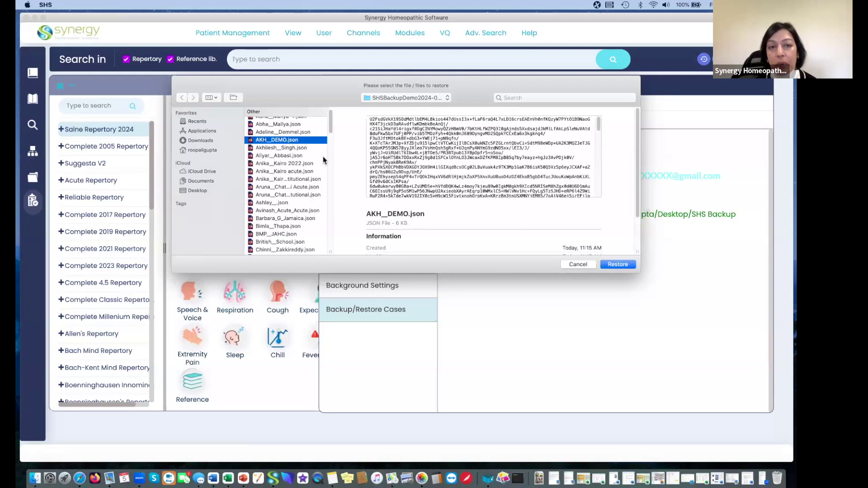
pyautogui.click(618, 264)
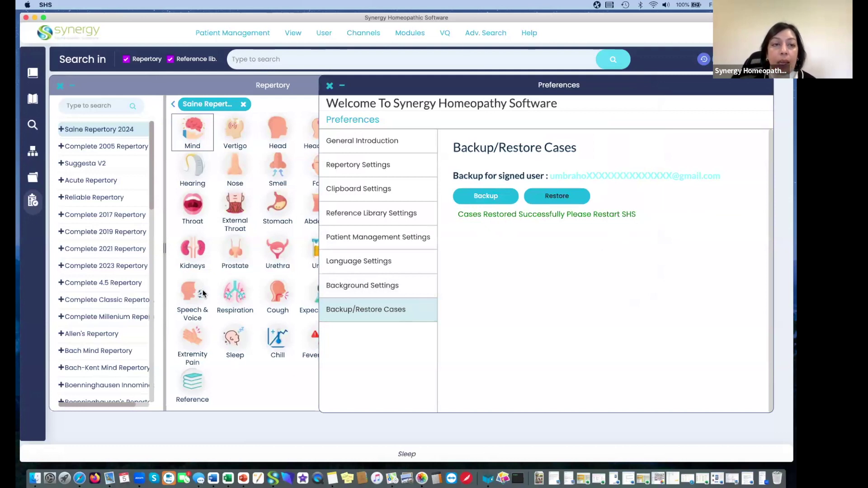
# Step: Check the patient list for the AKH DEMO case and close the list
pyautogui.click(226, 34)
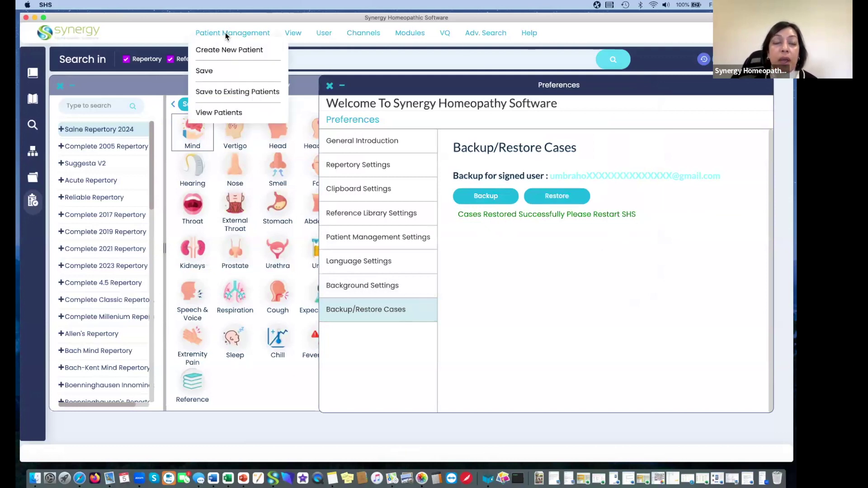
pyautogui.click(212, 111)
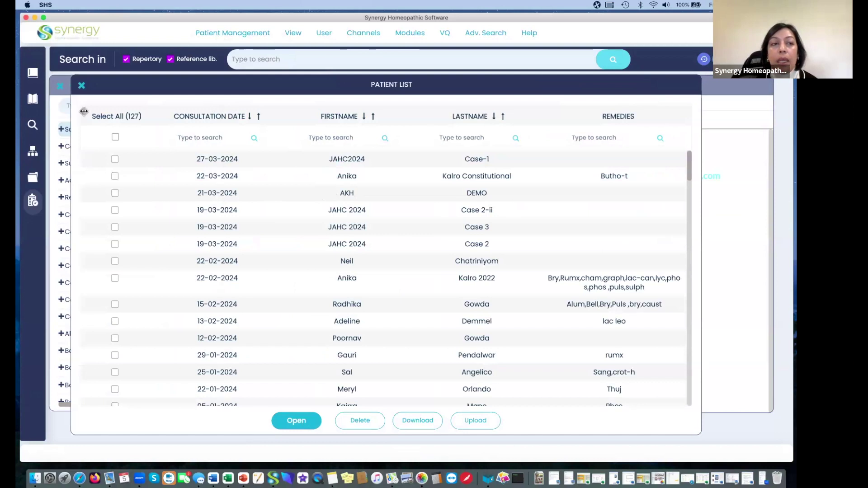
pyautogui.click(82, 86)
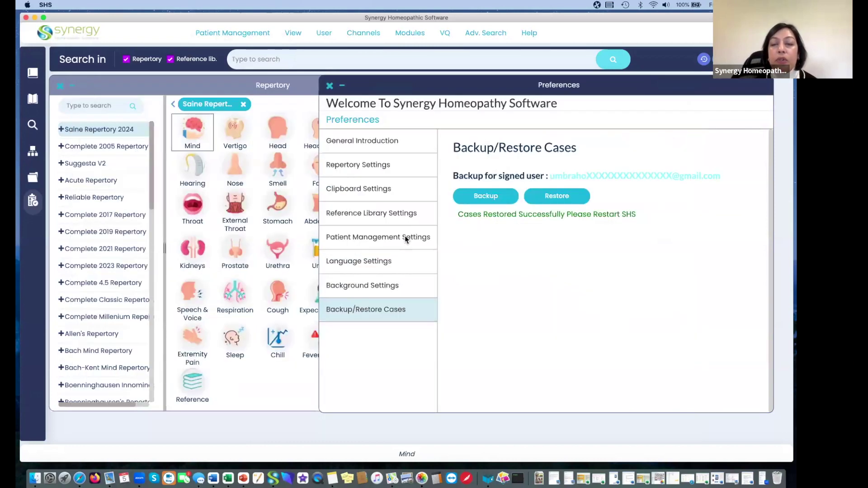
# Step: Restore the AKH__DEMO.json case file a second time from the same backup folder
pyautogui.click(561, 199)
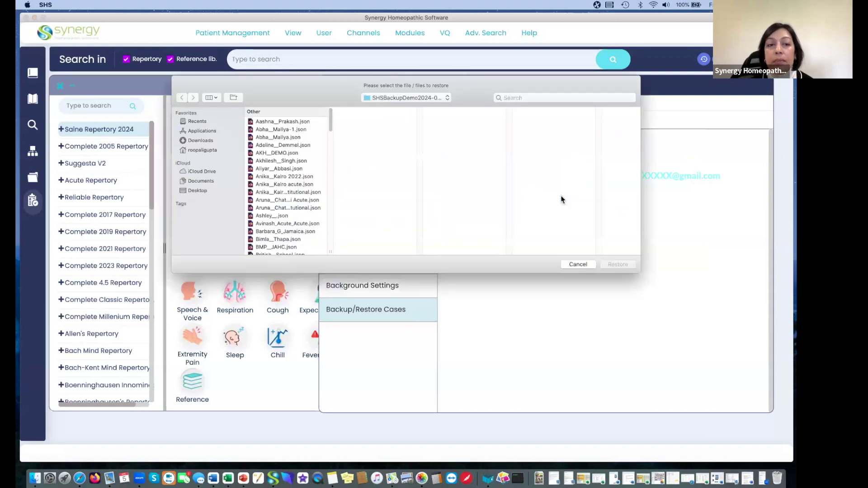
pyautogui.click(282, 153)
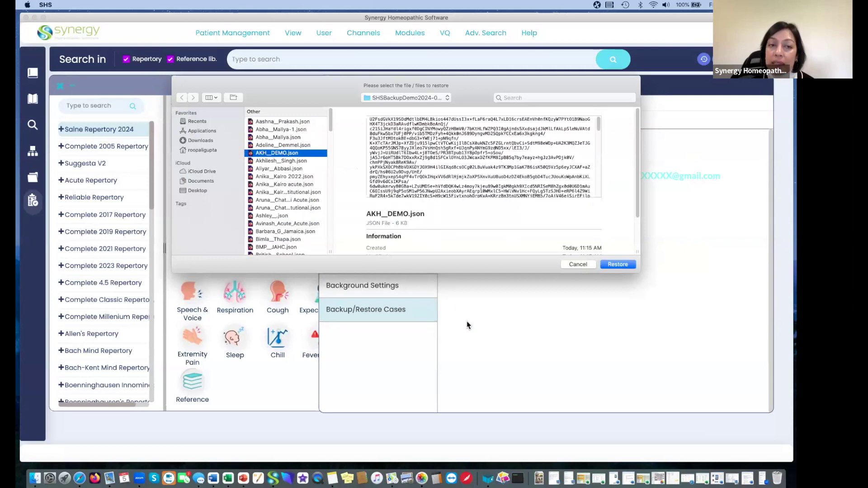
pyautogui.click(618, 265)
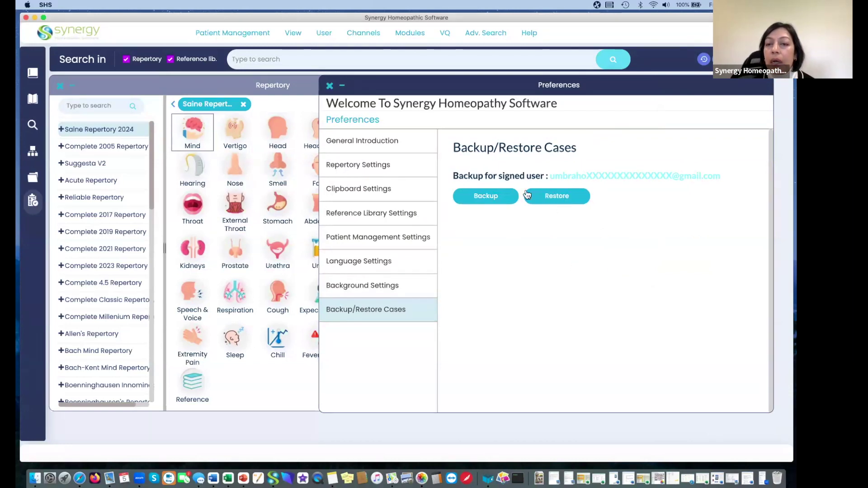
# Step: Restore the existing patient's case file listed just above AKH__DEMO.json from the backup folder, selecting all duplicates and skipping them
pyautogui.click(559, 202)
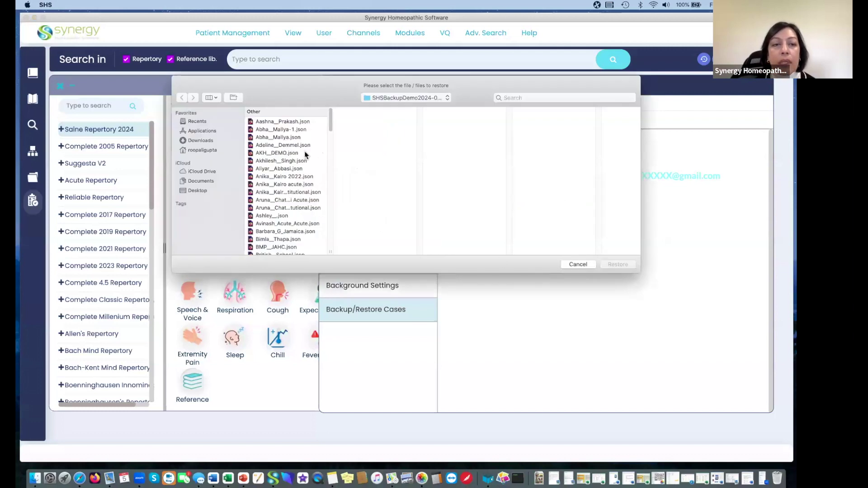
pyautogui.click(284, 153)
pyautogui.click(283, 145)
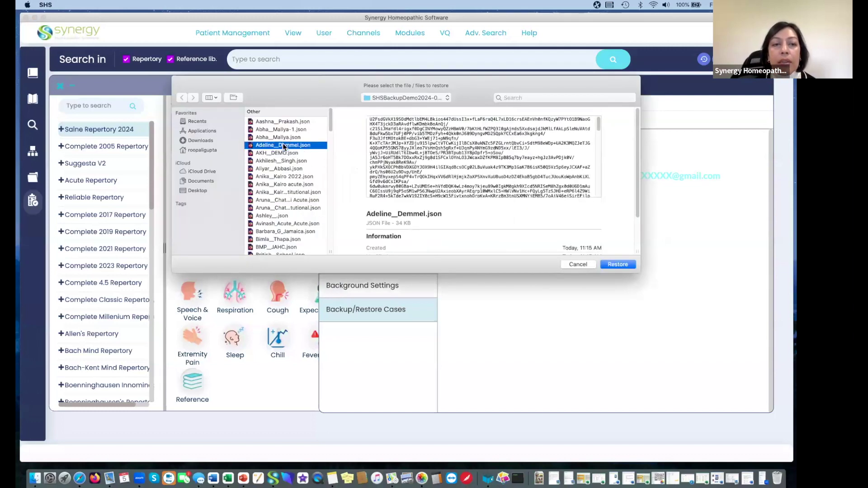
pyautogui.click(616, 264)
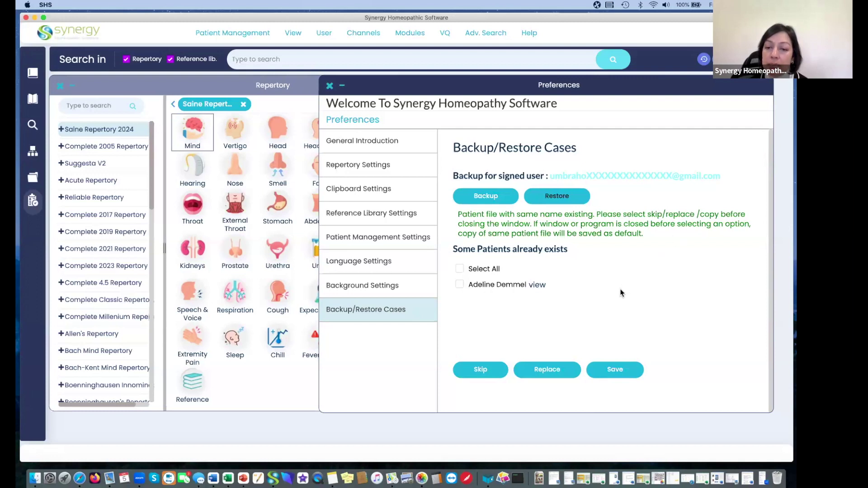
pyautogui.click(460, 269)
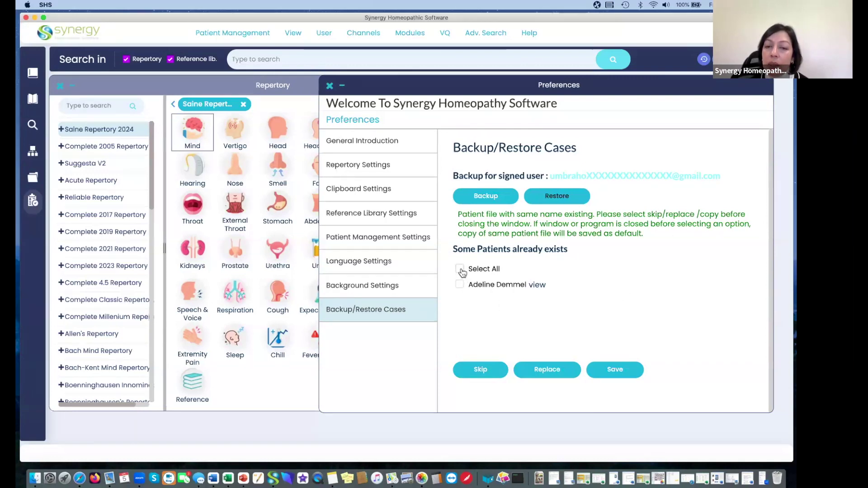
pyautogui.click(481, 370)
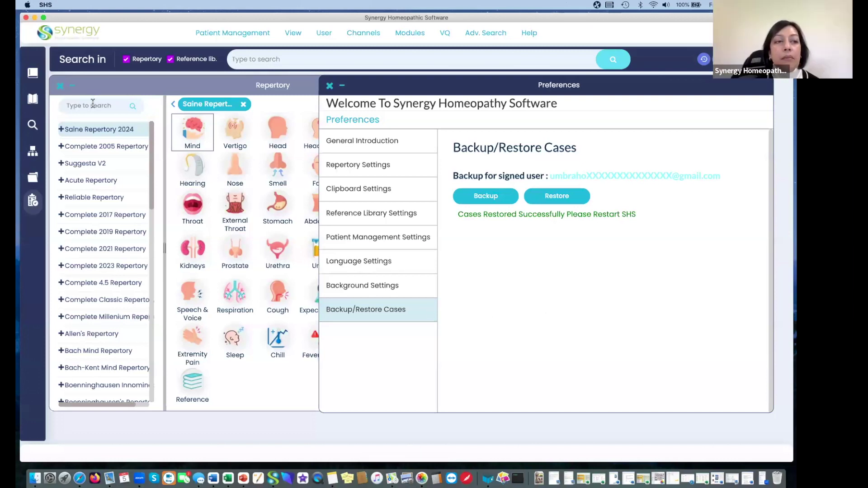
# Step: Open the Reference Library, search the remedies for "morp", widen the remedy list and expand Morphinum[Morph.]
pyautogui.click(33, 103)
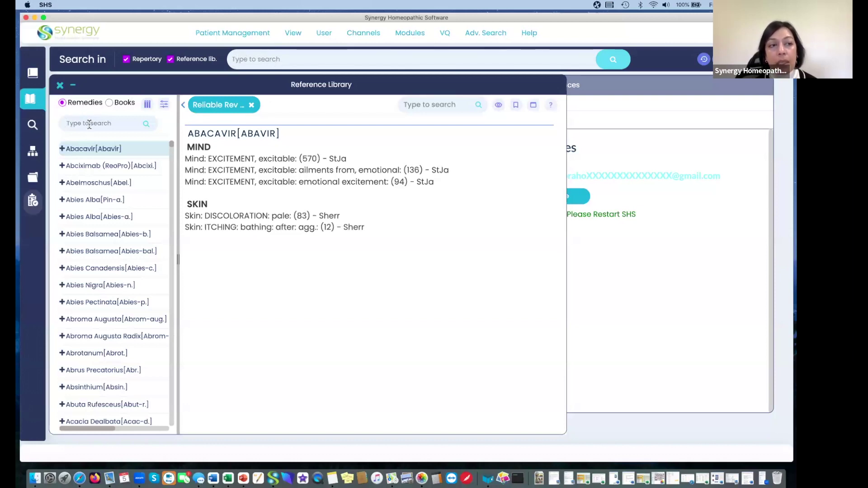
pyautogui.write('morp')
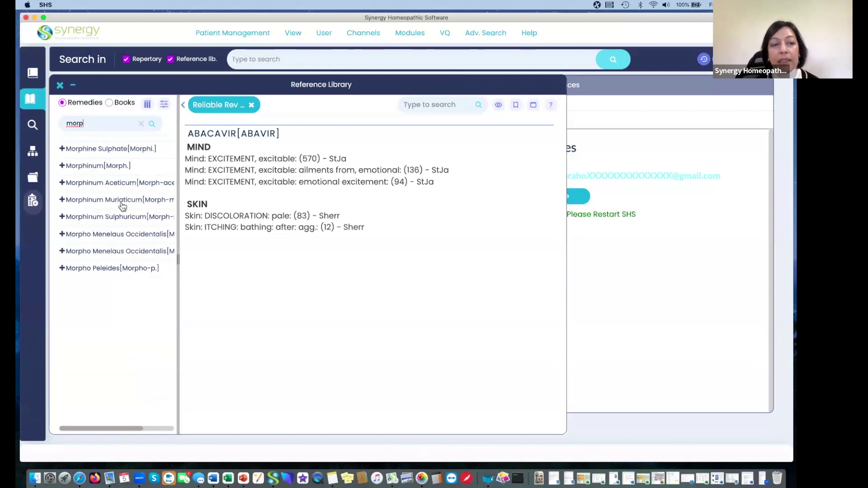
pyautogui.moveTo(177, 257); pyautogui.dragTo(225, 265)
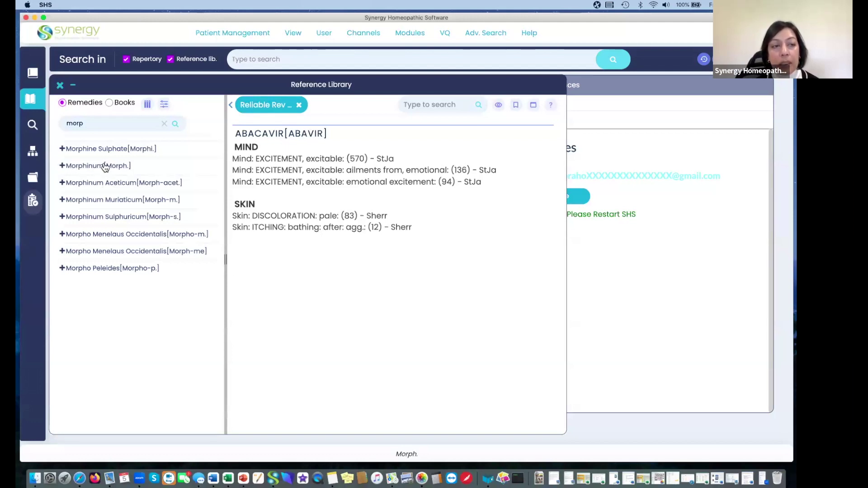
pyautogui.click(63, 166)
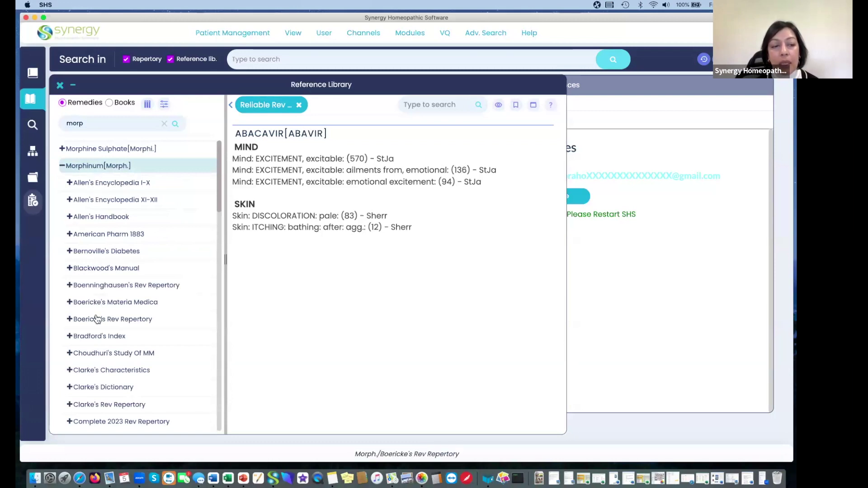
# Step: Examine which reference books are listed under Morphinum[Morph.] and how they are ordered
pyautogui.scroll(-2, 97, 318)
pyautogui.scroll(-8, 96, 318)
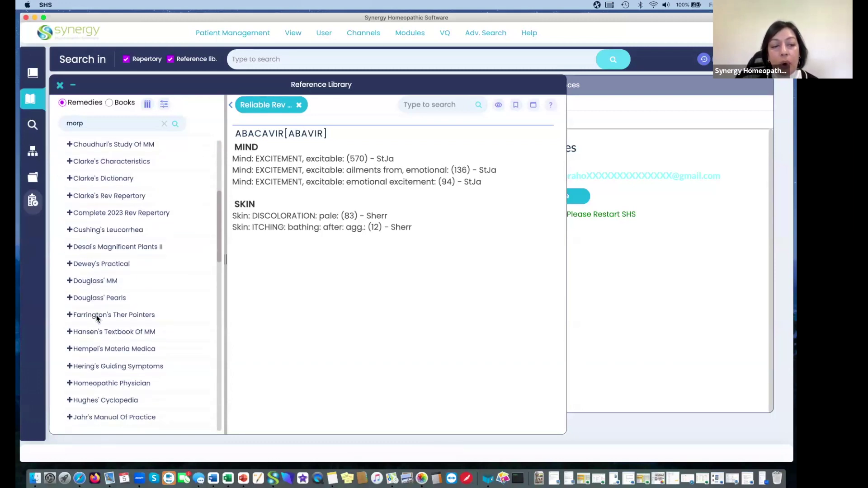
pyautogui.scroll(-10, 96, 315)
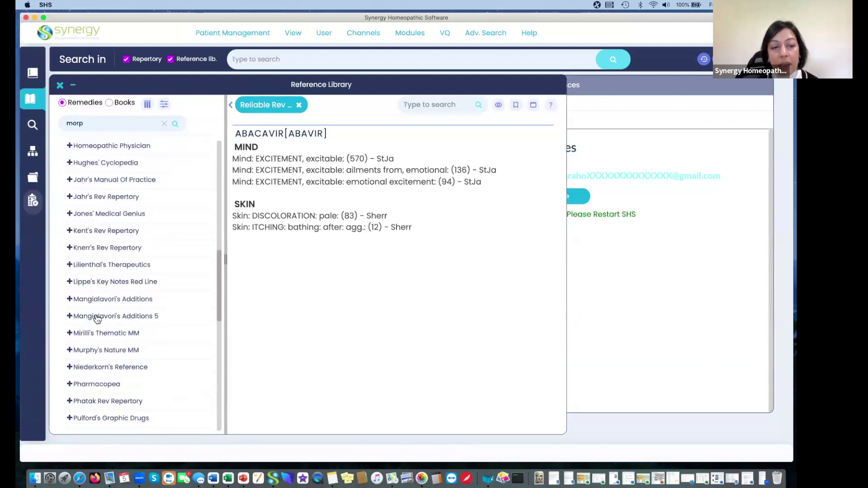
pyautogui.scroll(-8, 95, 315)
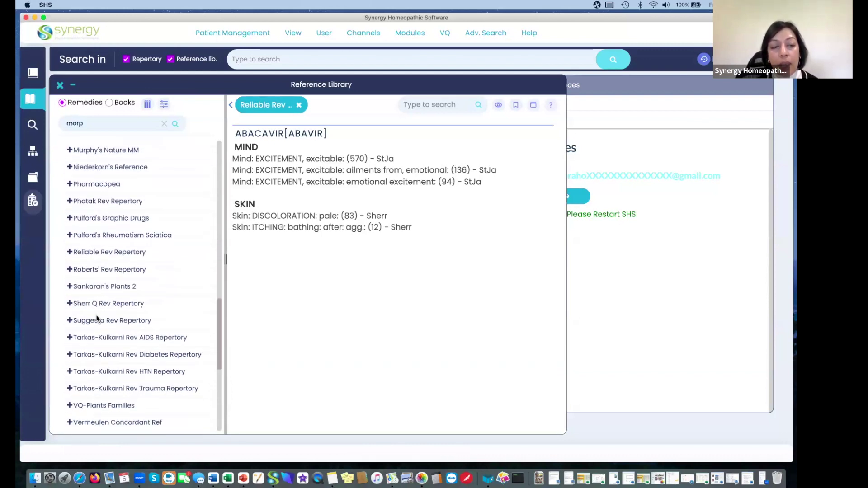
pyautogui.scroll(-7, 96, 315)
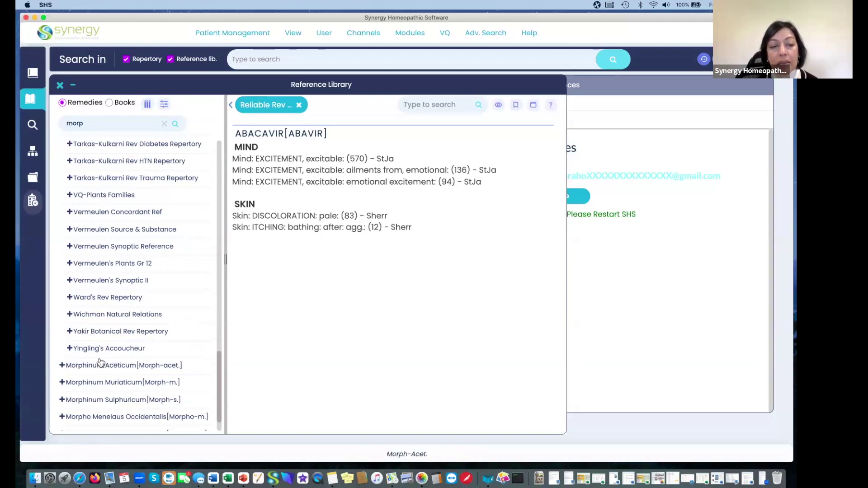
pyautogui.scroll(10, 138, 245)
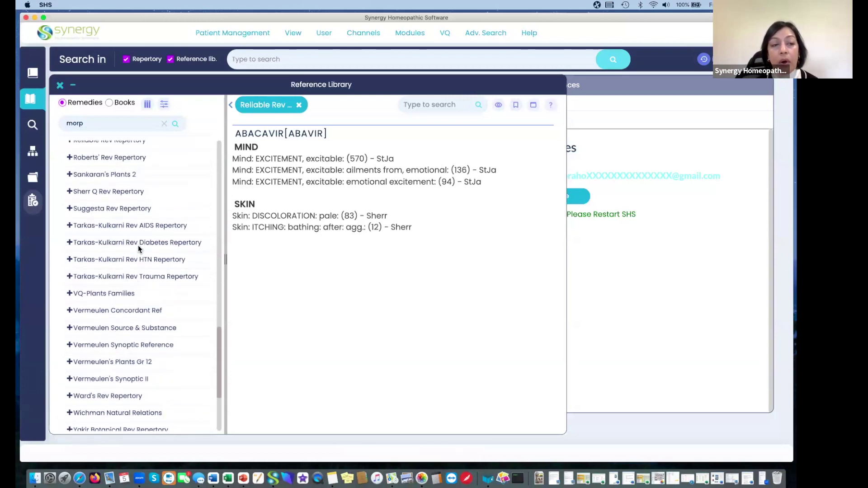
pyautogui.scroll(12, 138, 248)
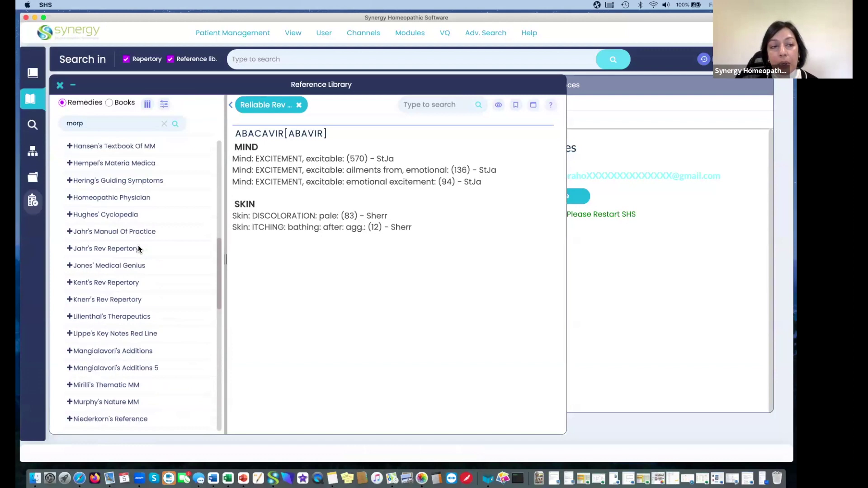
pyautogui.scroll(10, 138, 248)
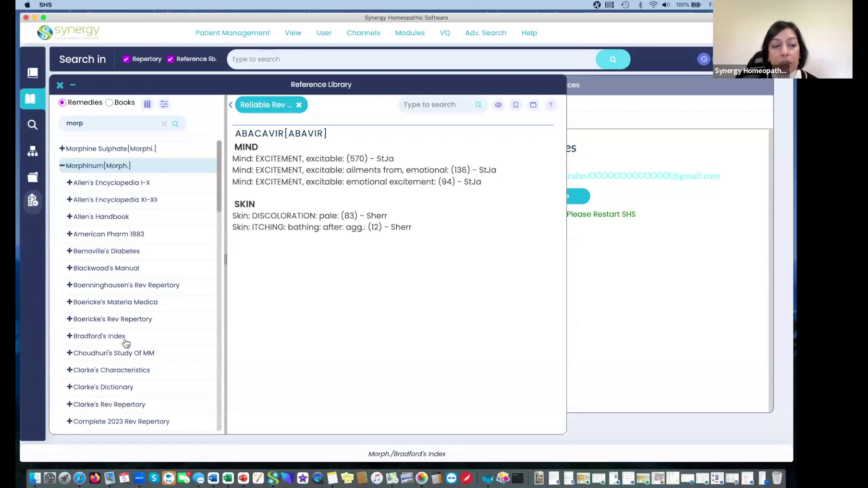
pyautogui.scroll(-1, 125, 342)
pyautogui.scroll(-5, 125, 342)
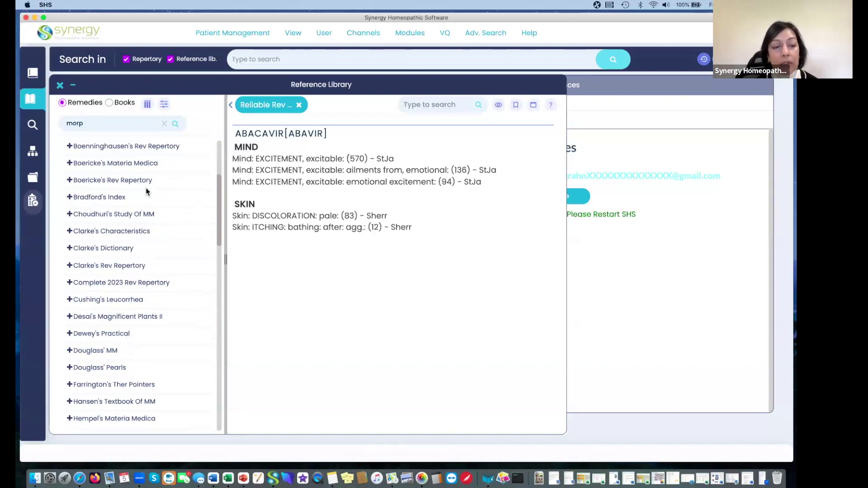
pyautogui.scroll(-10, 125, 339)
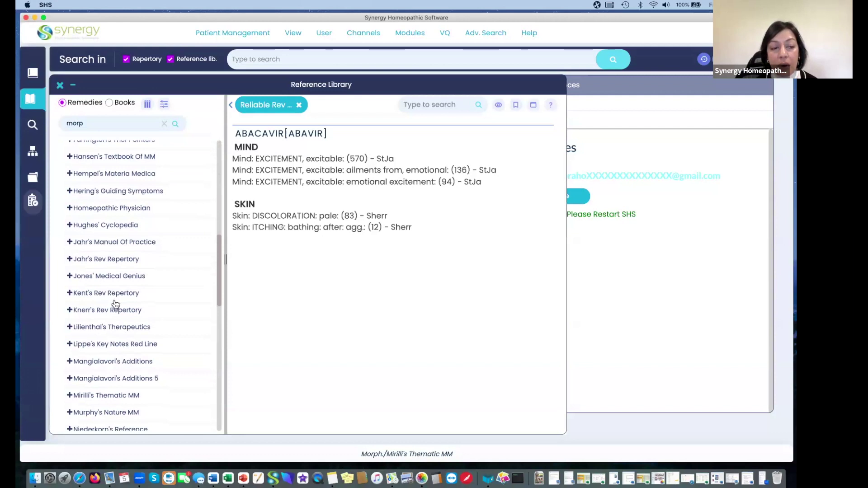
pyautogui.scroll(15, 119, 264)
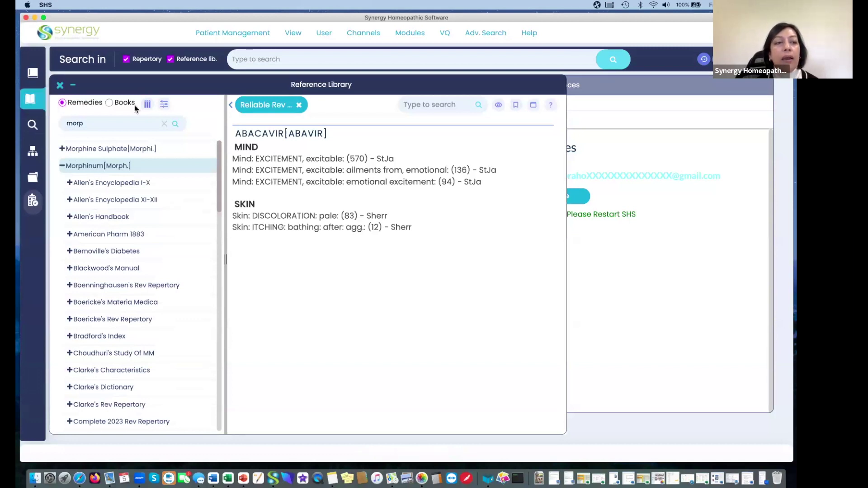
# Step: Switch the Reference Library to the books view and look through the book list from end to start
pyautogui.click(109, 102)
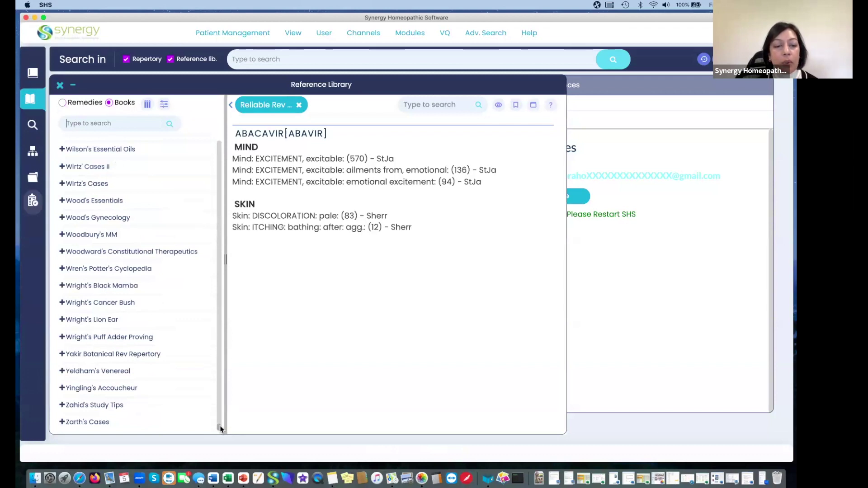
pyautogui.moveTo(220, 424); pyautogui.dragTo(219, 187)
pyautogui.moveTo(234, 133); pyautogui.dragTo(232, 122)
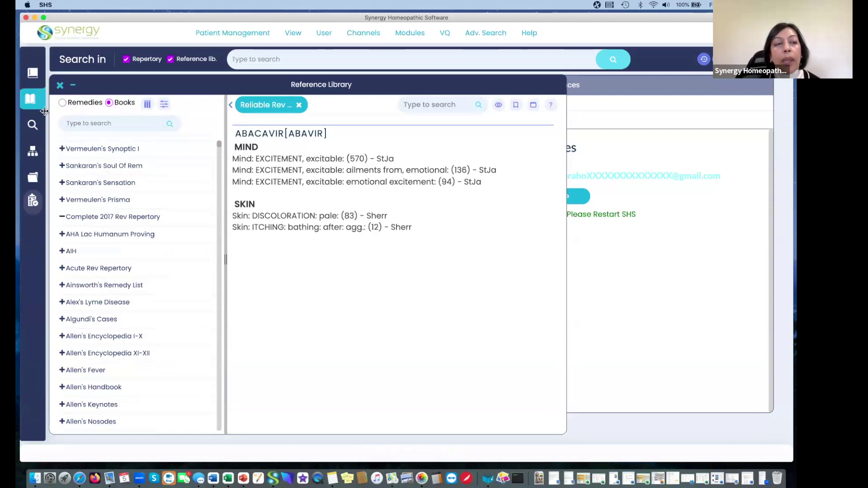
# Step: Switch the Reference Library back to the remedies view and locate the expanded Morphinum[Morph.] entry
pyautogui.click(63, 103)
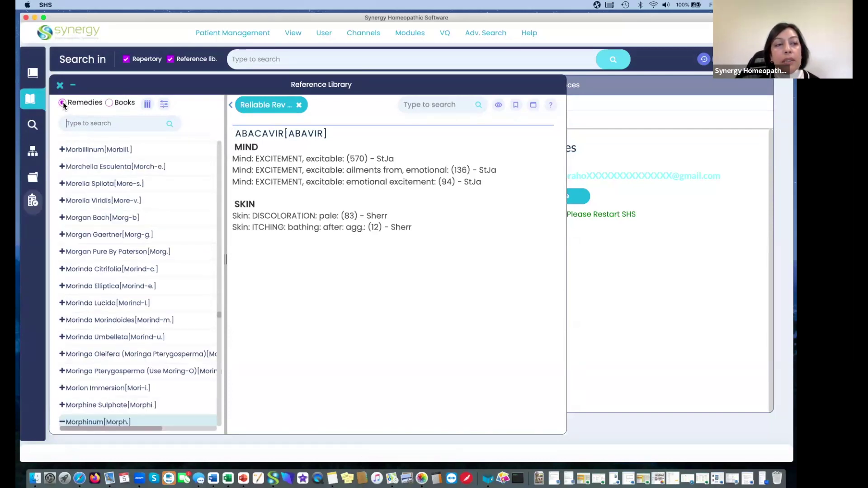
pyautogui.click(95, 129)
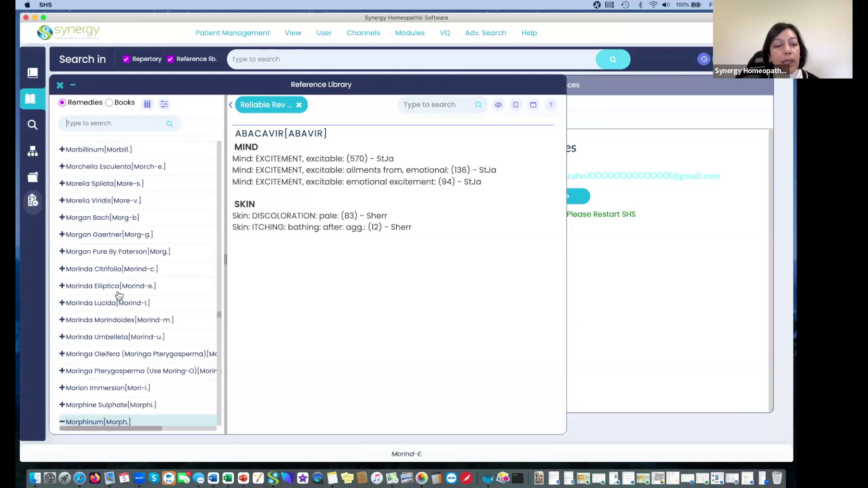
pyautogui.scroll(-6, 119, 294)
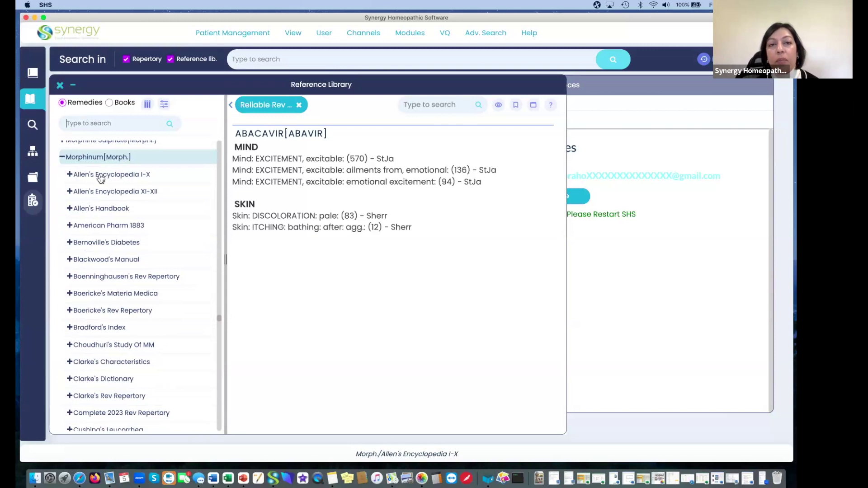
# Step: Check the preferred books in the Reference Library Settings of the user preferences, and close the preferences
pyautogui.click(323, 33)
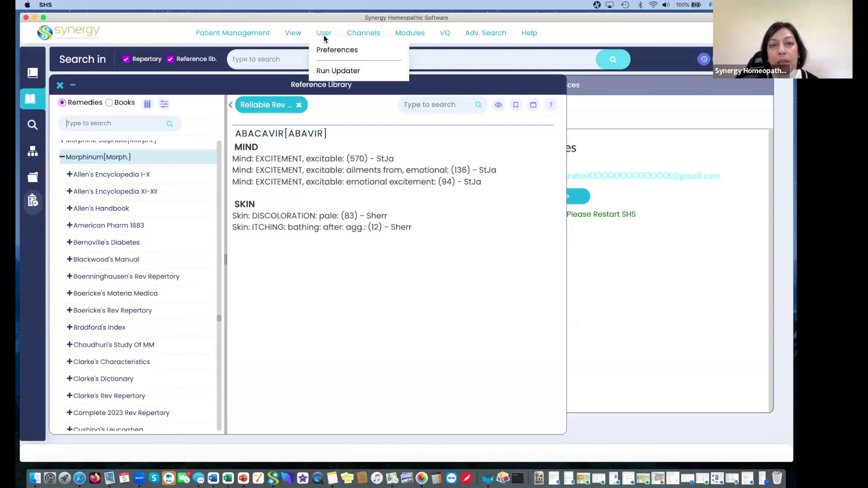
pyautogui.click(325, 50)
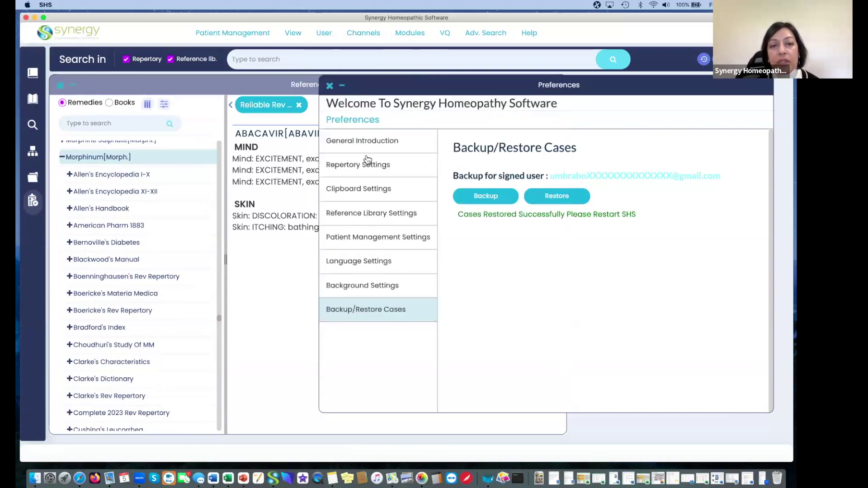
pyautogui.click(379, 216)
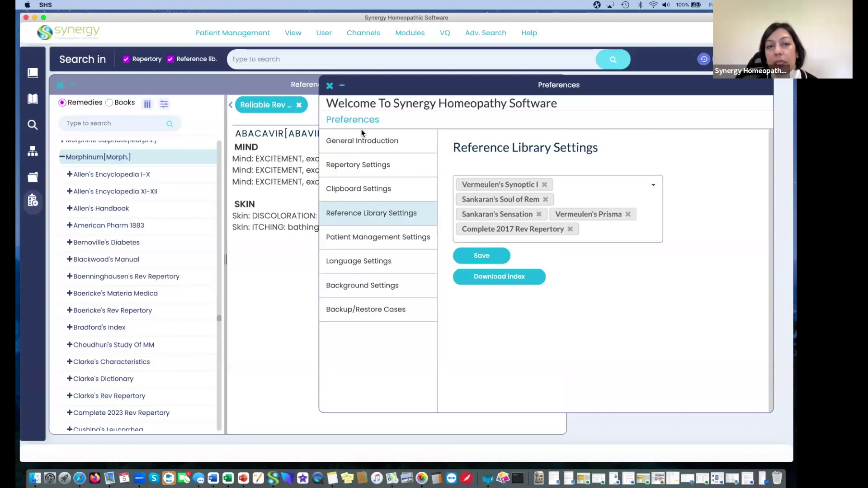
pyautogui.click(329, 85)
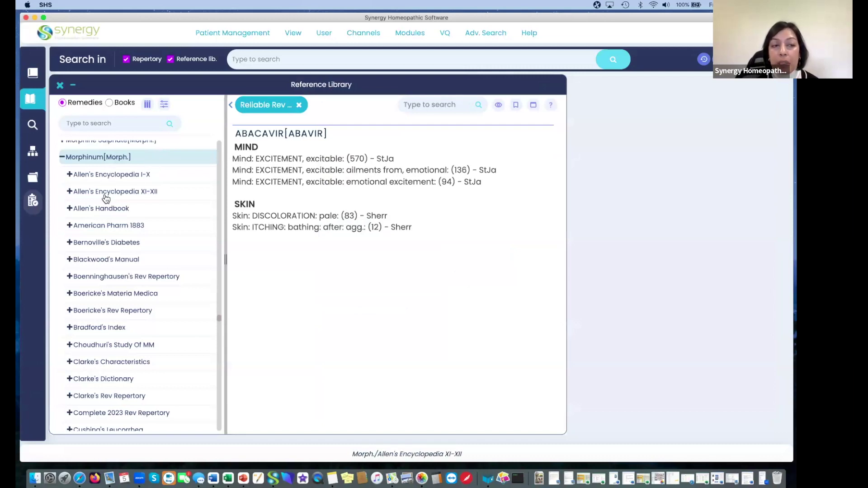
# Step: Open Morphinum's text in Allen's Encyclopedia I-X, and collapse that book's chapter list
pyautogui.scroll(-15, 115, 295)
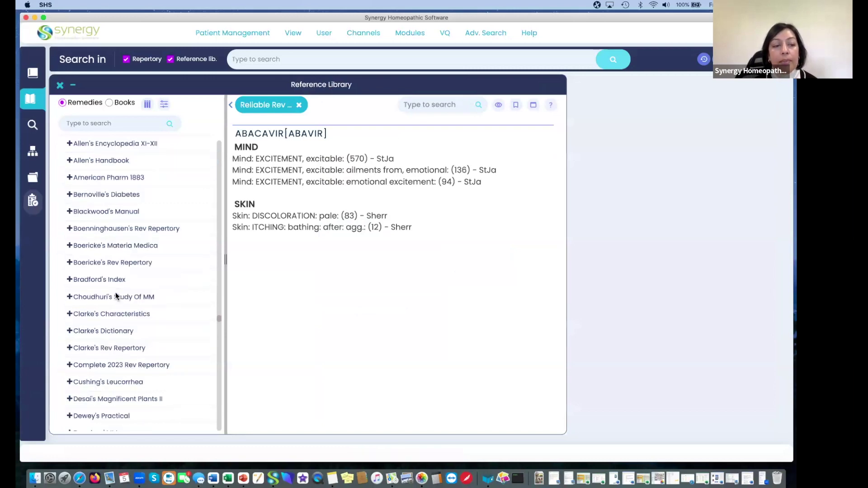
pyautogui.scroll(10, 115, 296)
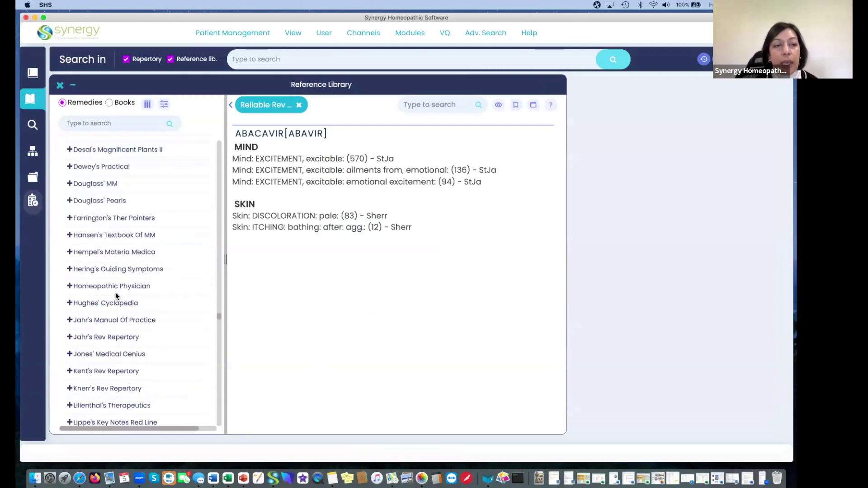
pyautogui.scroll(6, 116, 296)
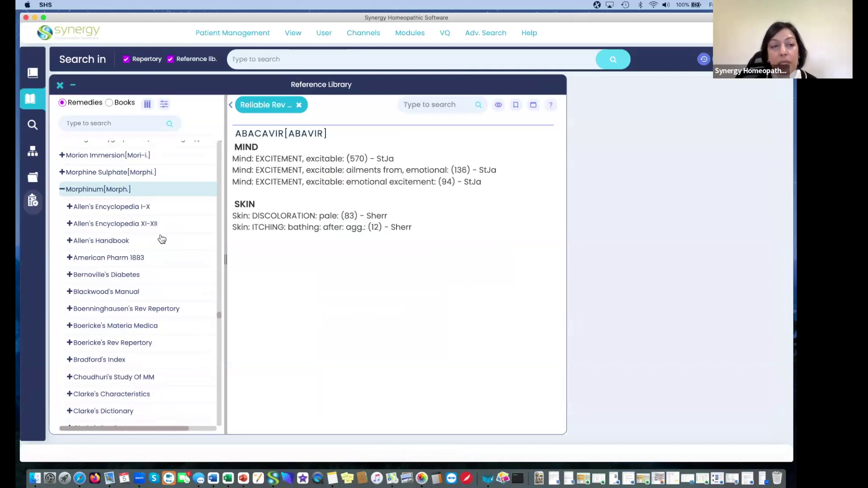
pyautogui.click(127, 207)
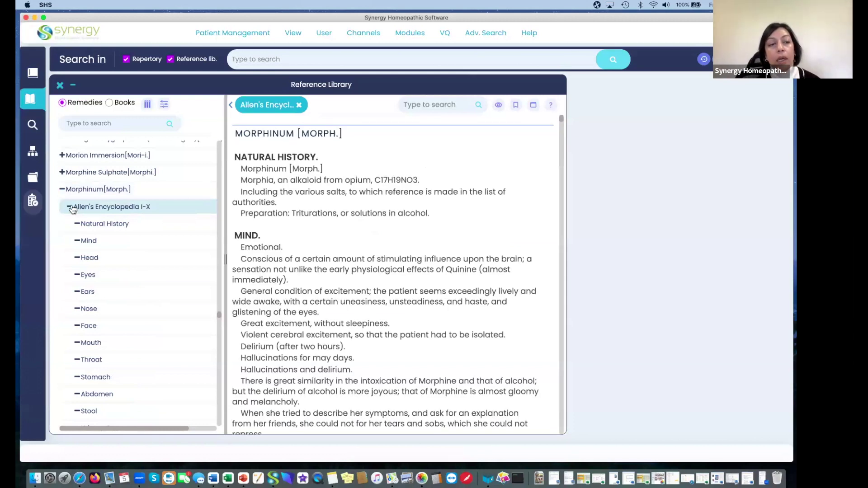
pyautogui.click(104, 207)
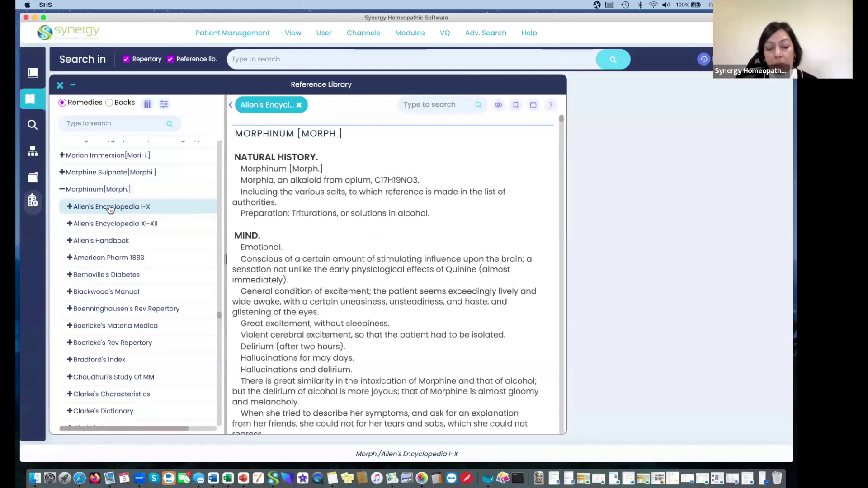
# Step: Look through the books listed under Morphinum[Morph.] down to the Rev Repertory entries, and collapse the remedy
pyautogui.scroll(-10, 109, 208)
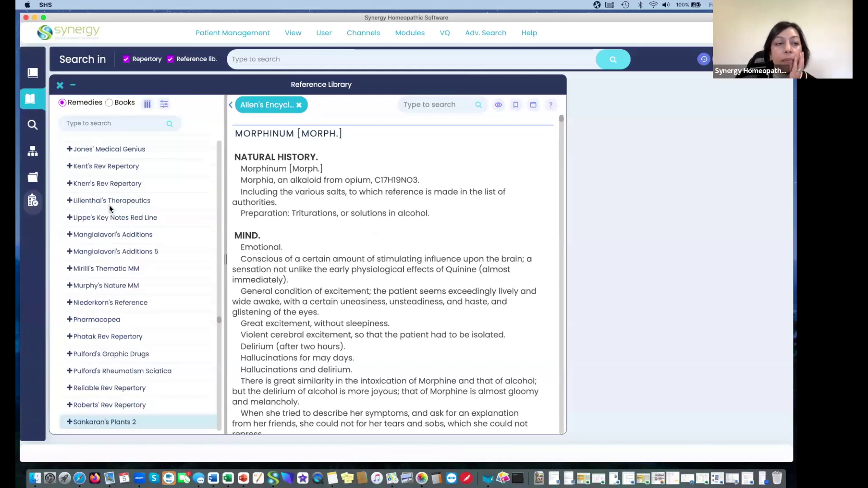
pyautogui.scroll(-3, 132, 310)
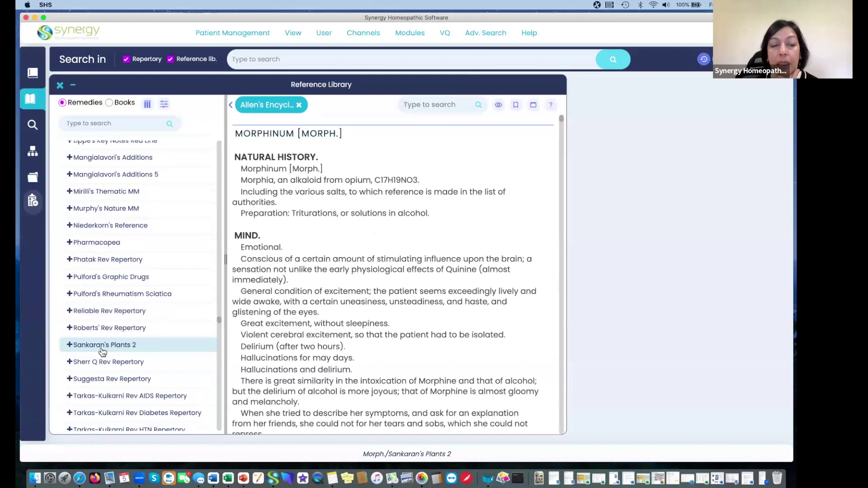
pyautogui.scroll(6, 102, 352)
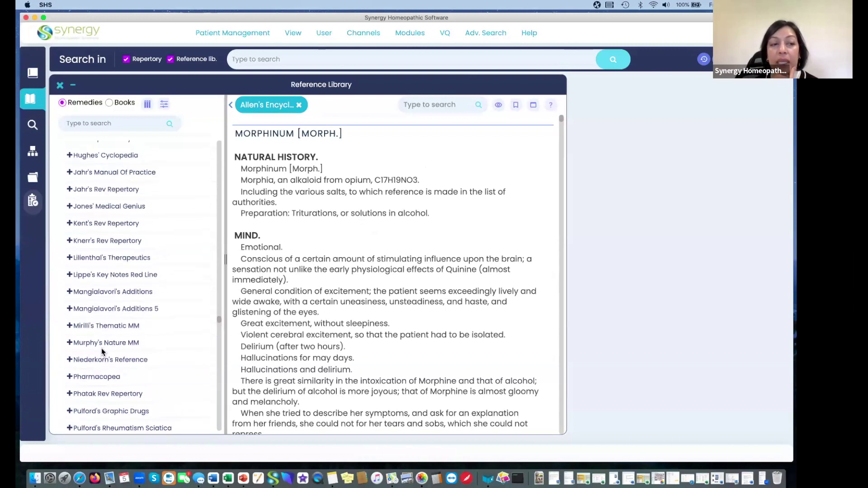
pyautogui.scroll(6, 102, 351)
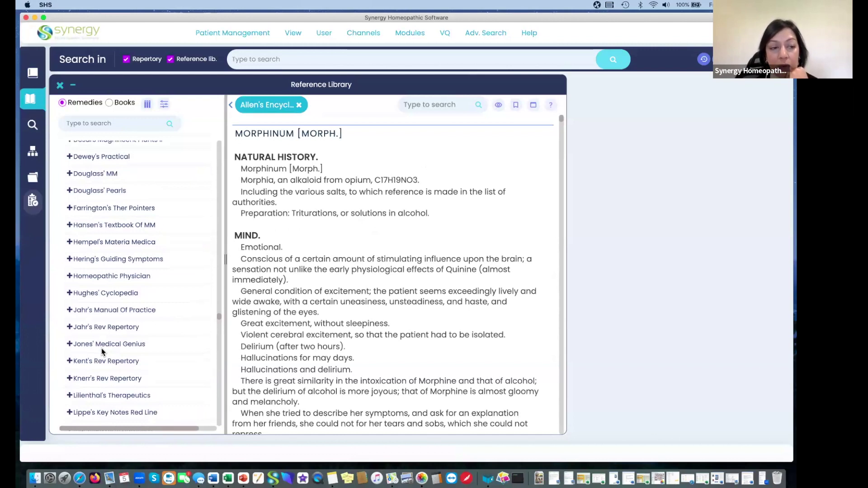
pyautogui.scroll(8, 102, 351)
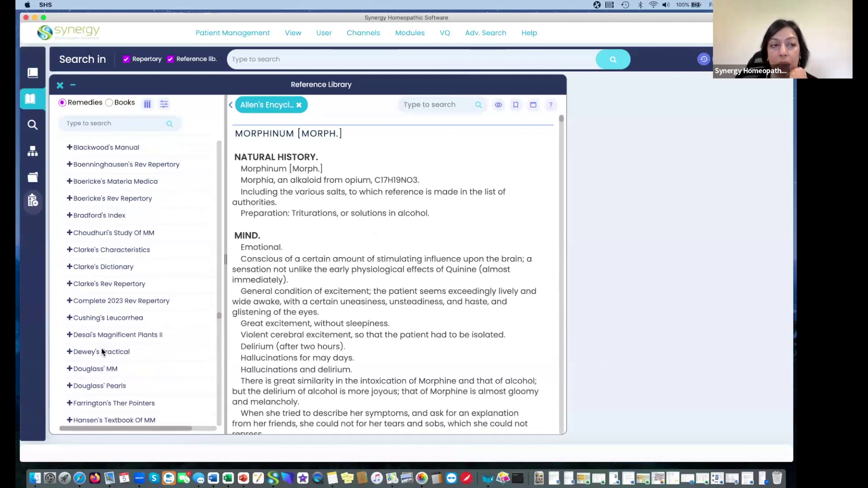
pyautogui.scroll(4, 102, 351)
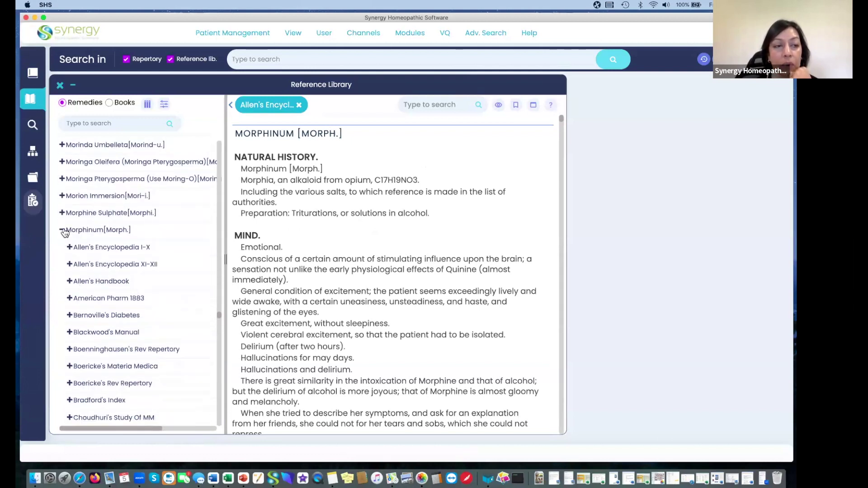
pyautogui.click(64, 231)
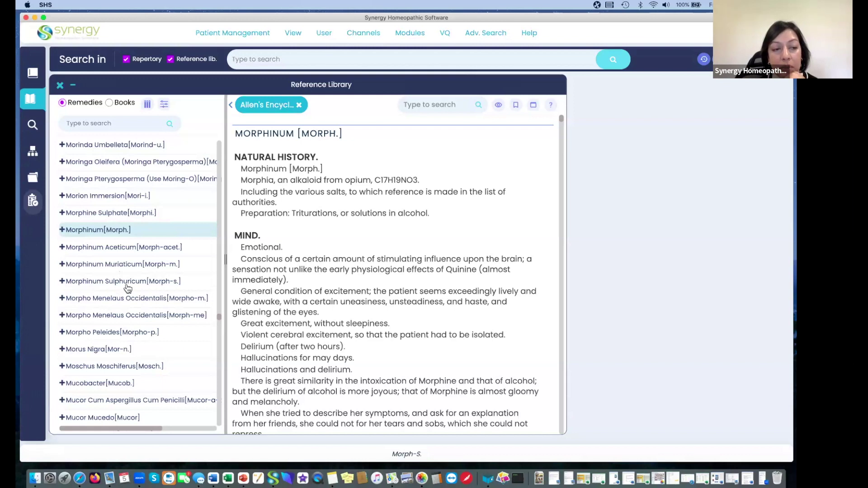
# Step: Check the books listed under Morphinum Muriaticum[Morph-m.] and collapse the remedy
pyautogui.click(64, 267)
pyautogui.scroll(-1, 118, 323)
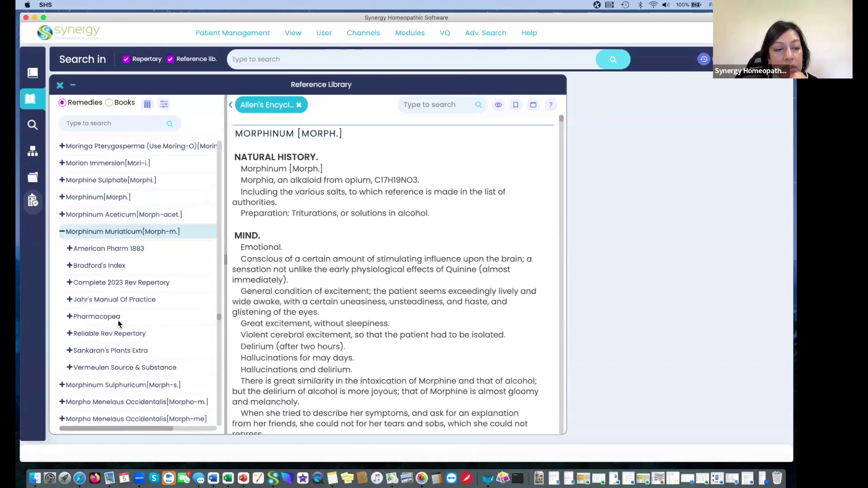
pyautogui.scroll(-1, 118, 323)
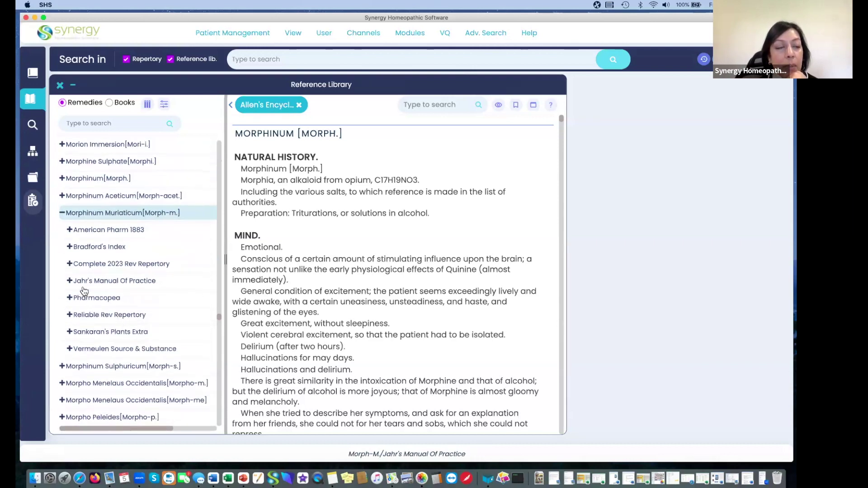
pyautogui.click(62, 213)
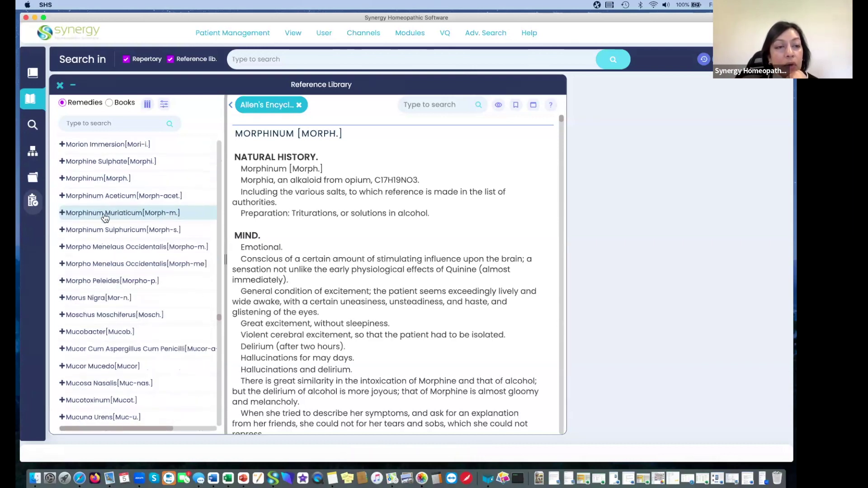
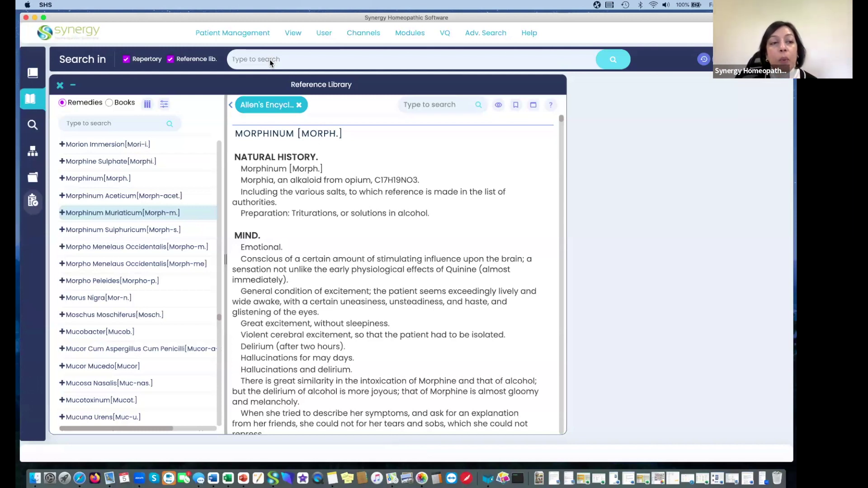
# Step: Enter "edema / swelling / enlarged" as the main search terms
pyautogui.click(269, 59)
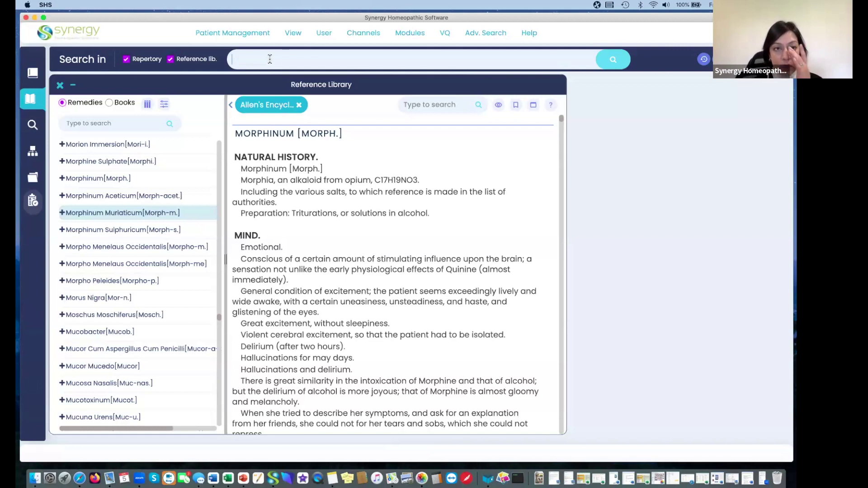
pyautogui.write('edema')
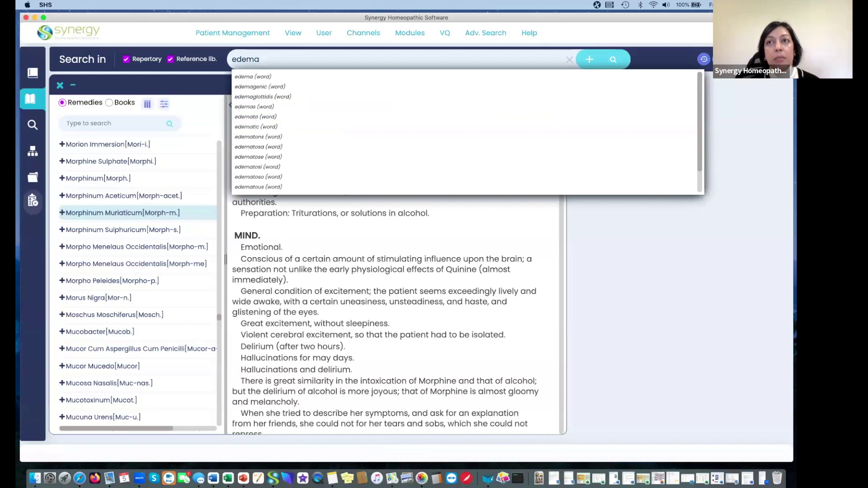
pyautogui.write('/')
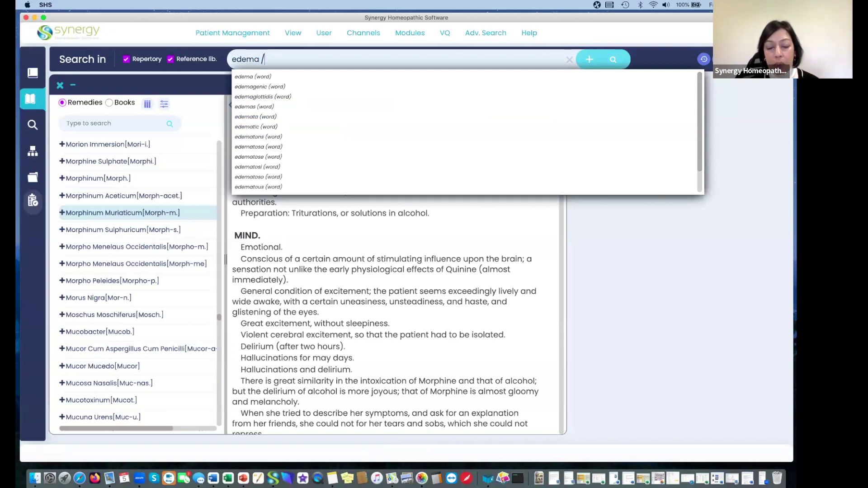
pyautogui.write(' swelling / e')
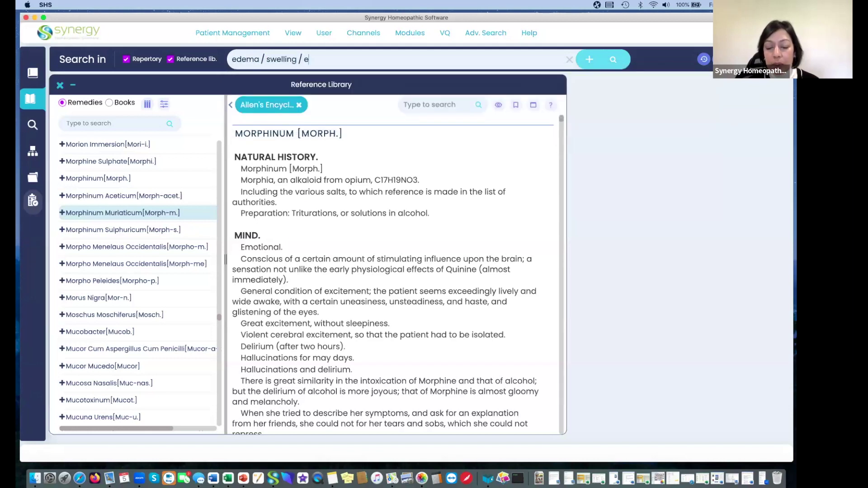
pyautogui.write('nlarge')
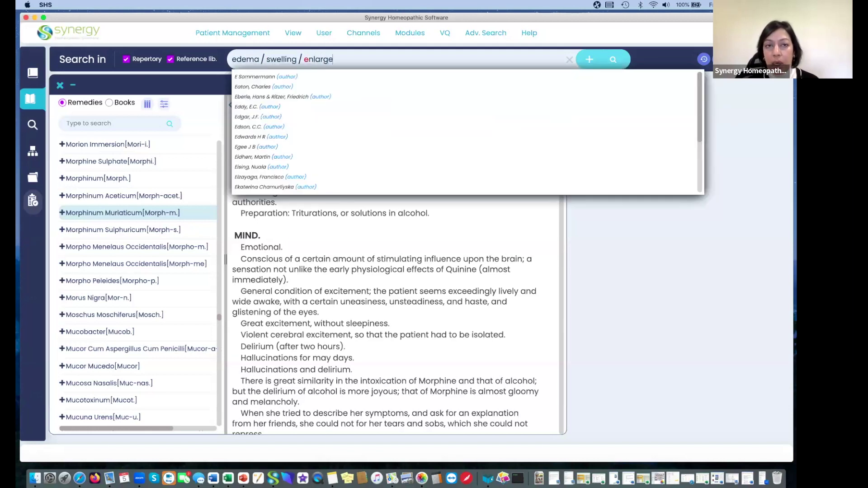
pyautogui.write('d')
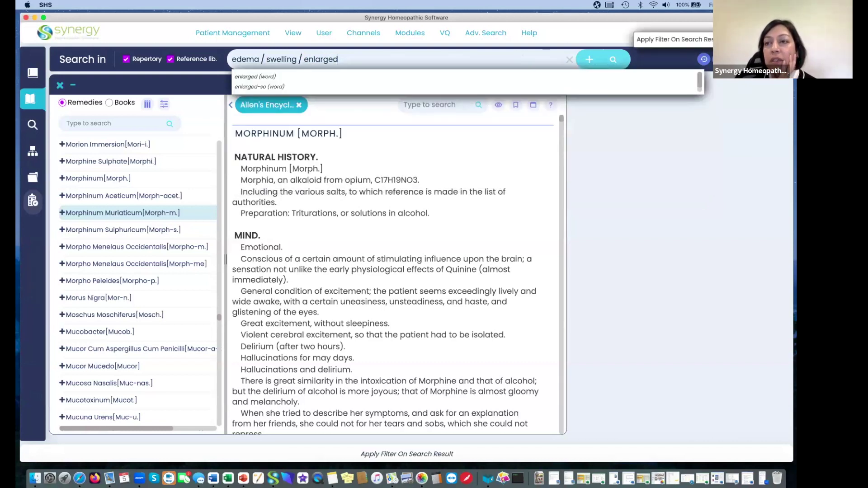
# Step: Filter the search results by the remedy medus., found with "medu" among the repertory remedies, and apply the filter
pyautogui.click(719, 60)
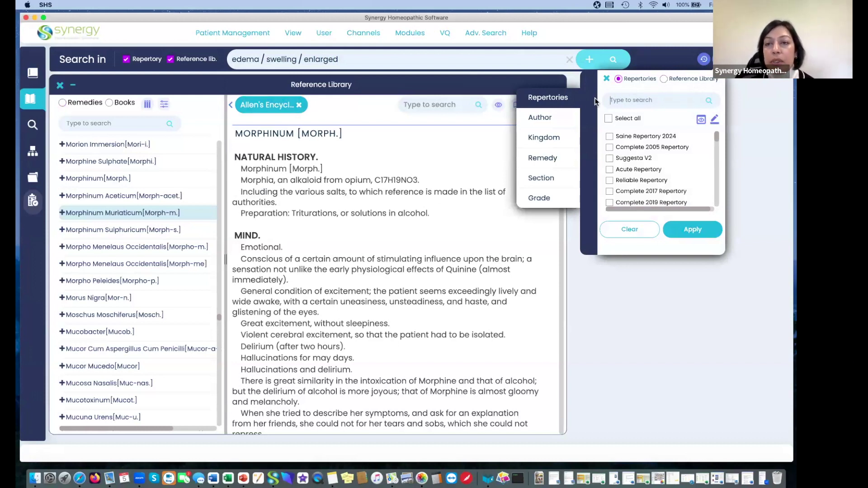
pyautogui.click(549, 161)
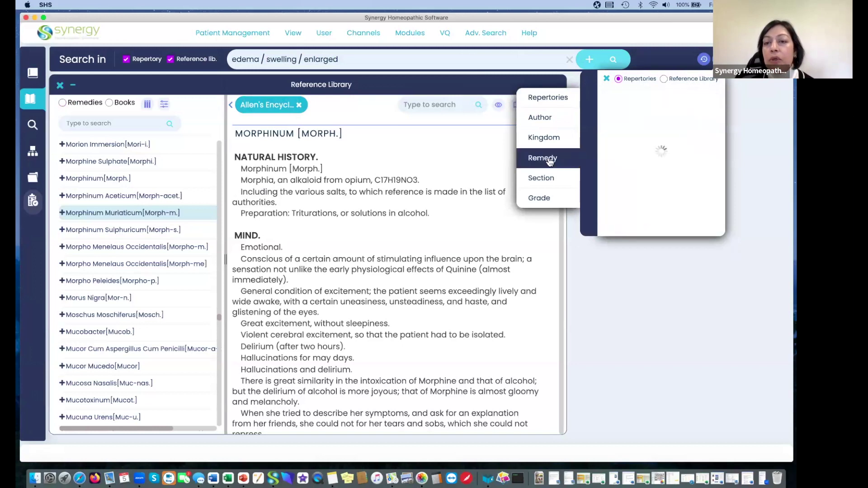
pyautogui.write('m')
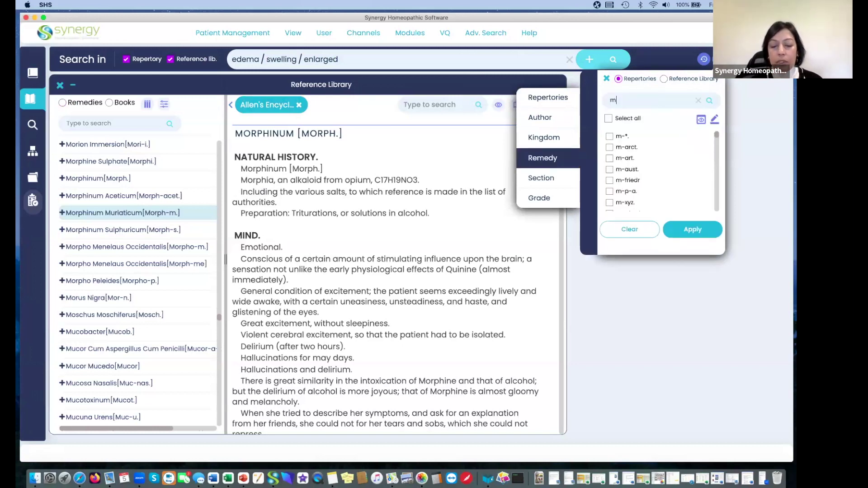
pyautogui.write('edu')
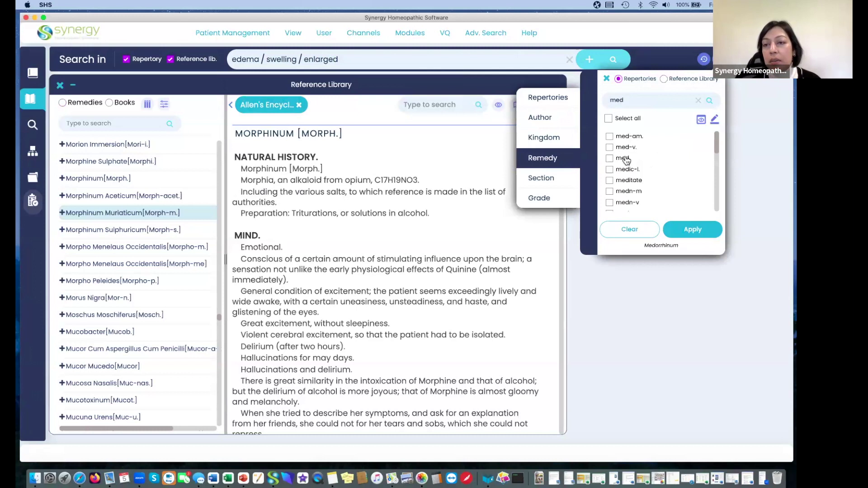
pyautogui.click(610, 200)
pyautogui.click(693, 229)
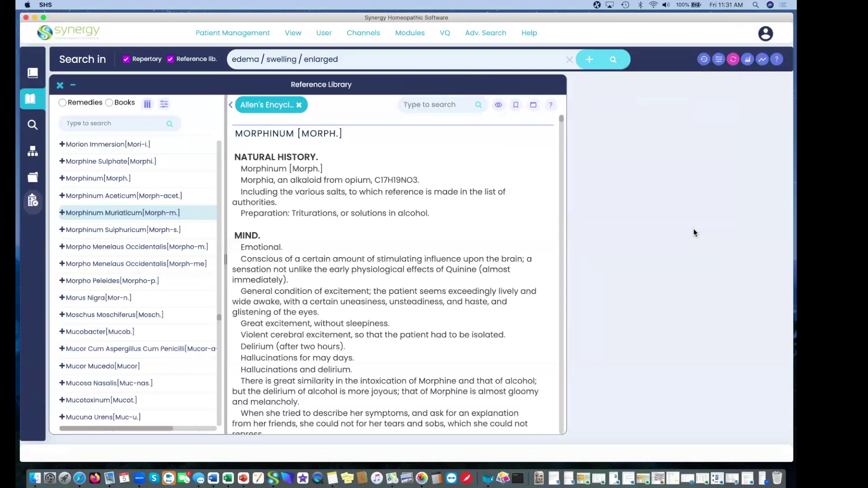
# Step: Exclude the reference library from the search, run it in a new tab, and shift the Search window fully into view
pyautogui.click(168, 60)
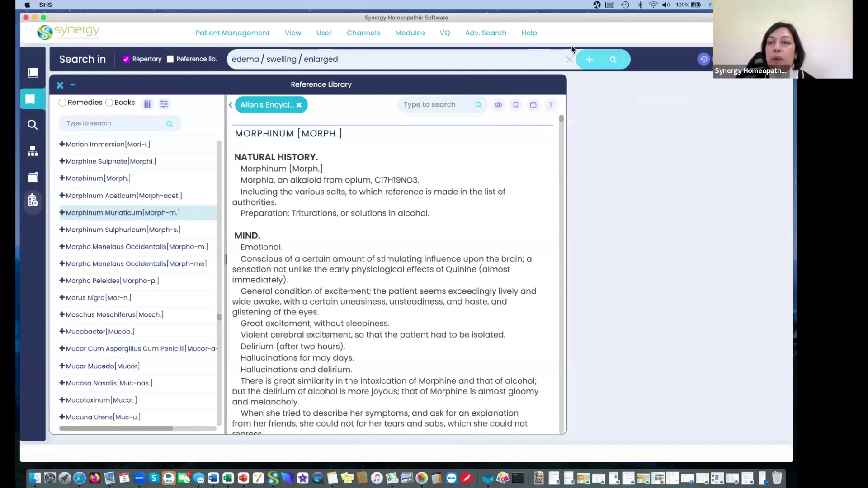
pyautogui.click(589, 61)
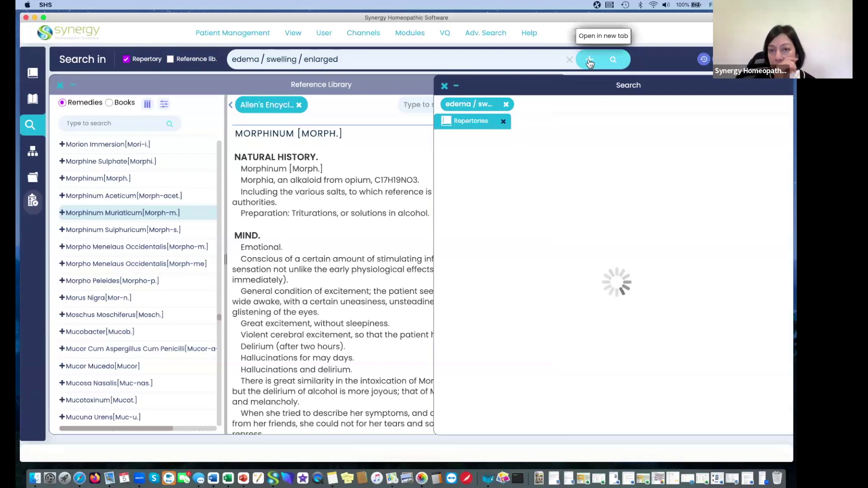
pyautogui.moveTo(718, 93); pyautogui.dragTo(652, 83)
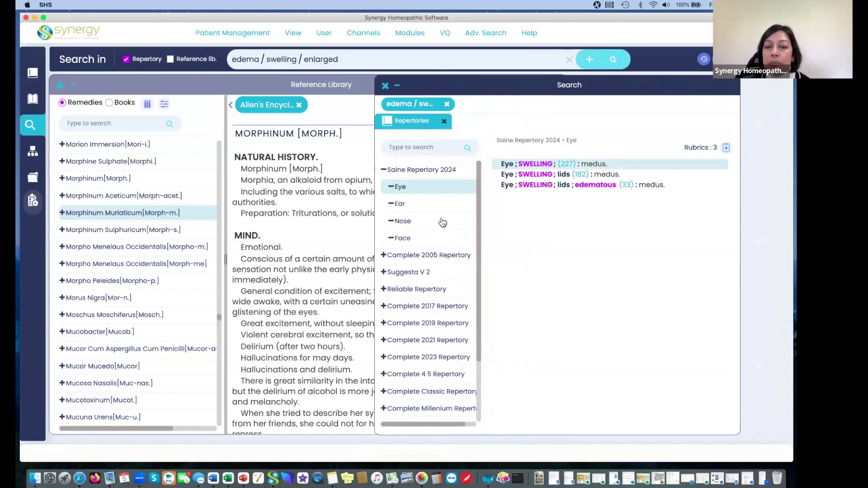
# Step: Look through the list of repertories in the search results, down to Universale V Repertory and back up
pyautogui.scroll(-2, 426, 213)
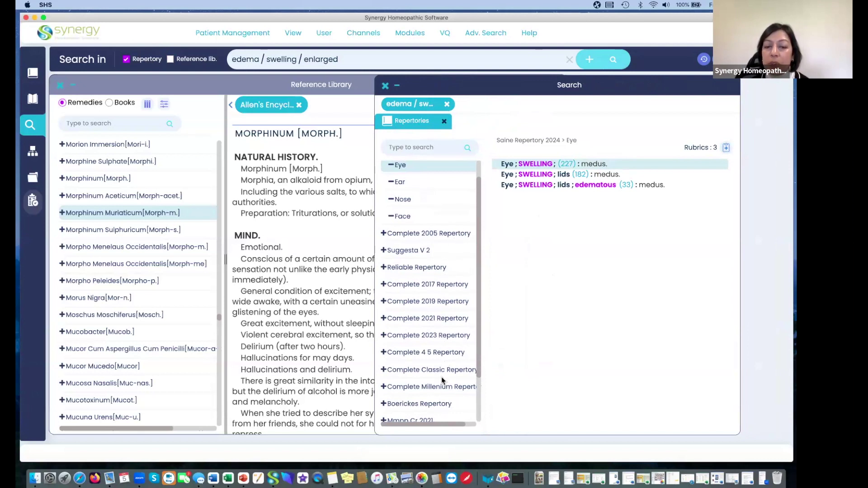
pyautogui.scroll(-5, 441, 376)
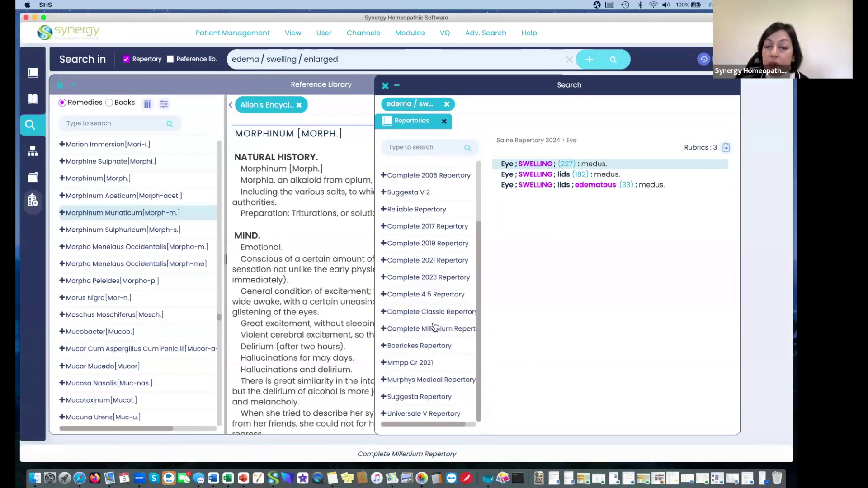
pyautogui.scroll(5, 433, 326)
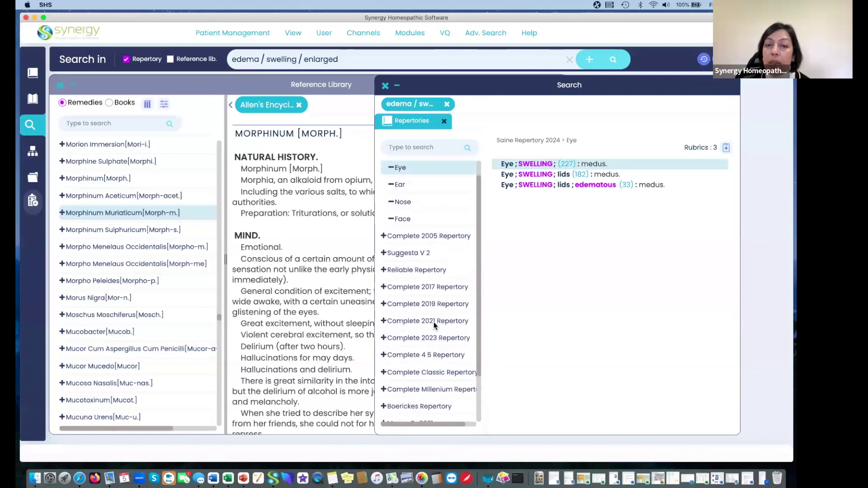
pyautogui.scroll(1, 433, 326)
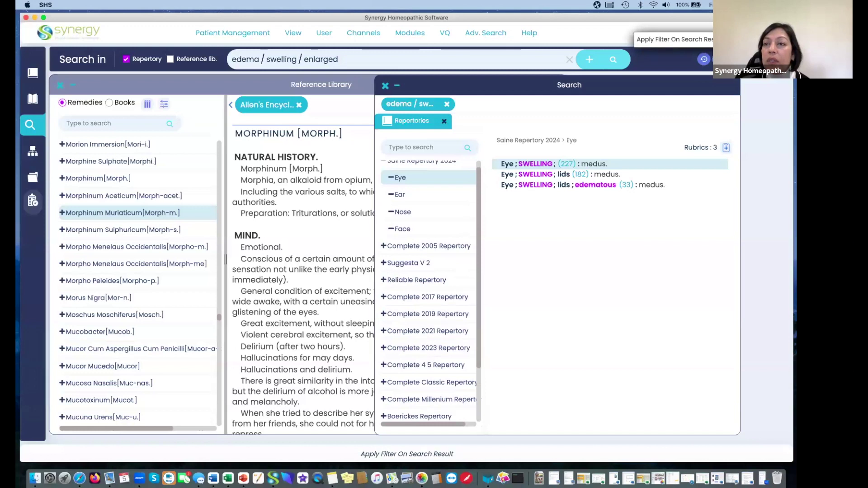
# Step: Examine the repertories offered in the search filter, and close the filter without changing it
pyautogui.click(718, 59)
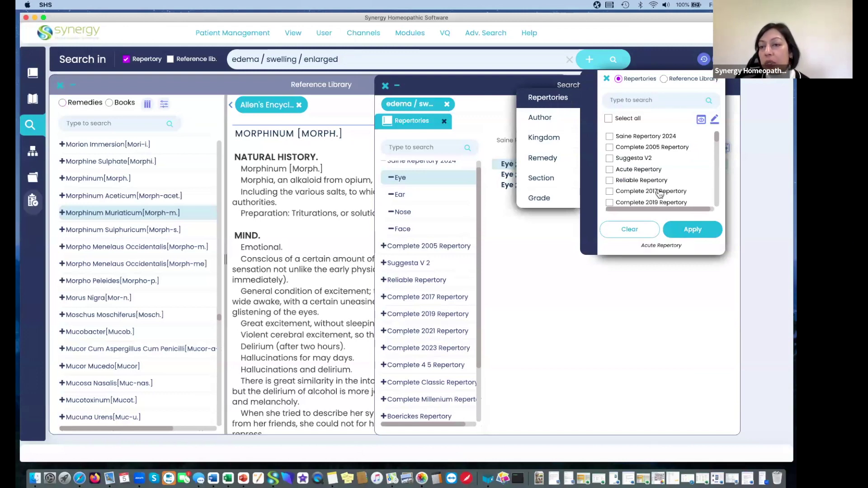
pyautogui.scroll(-5, 655, 174)
pyautogui.scroll(-5, 658, 171)
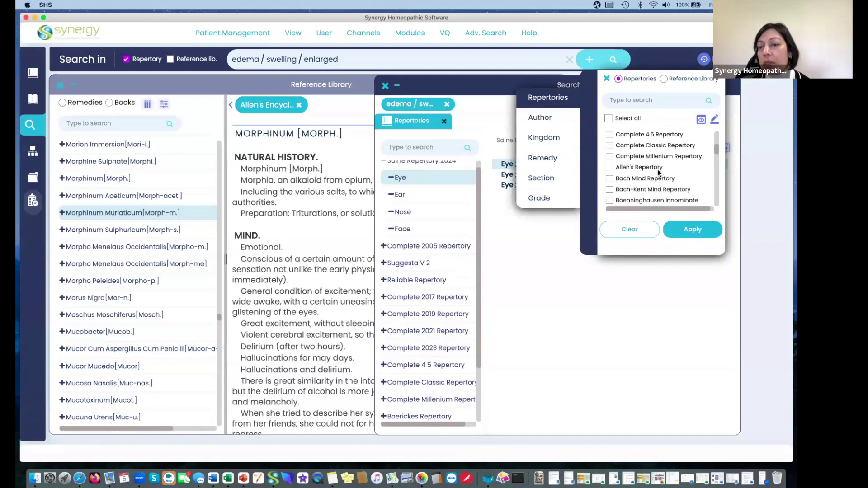
pyautogui.scroll(2, 658, 172)
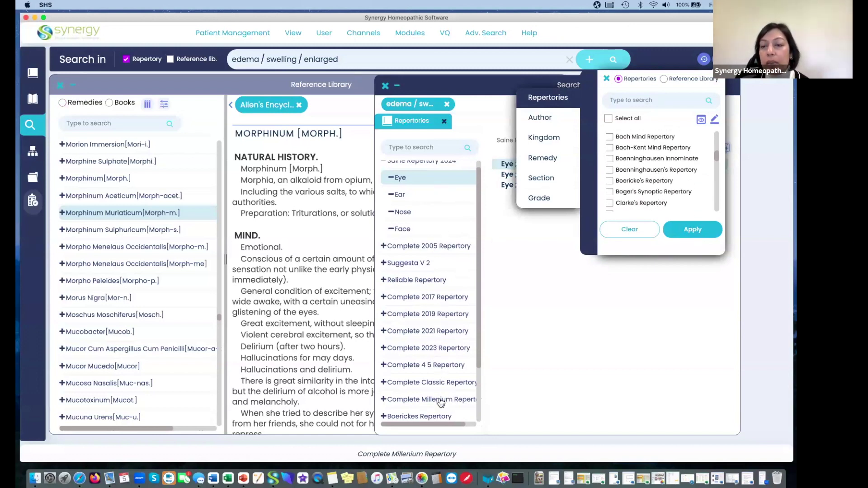
pyautogui.click(575, 259)
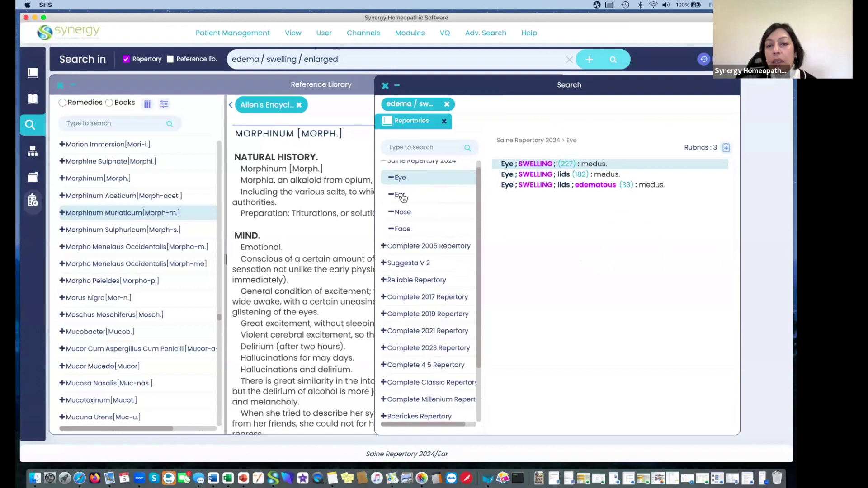
# Step: Examine the search results in Complete 2005 Repertory and in the Generalities, Face, Ears and Eyes chapters of Complete 2023 Repertory
pyautogui.click(405, 247)
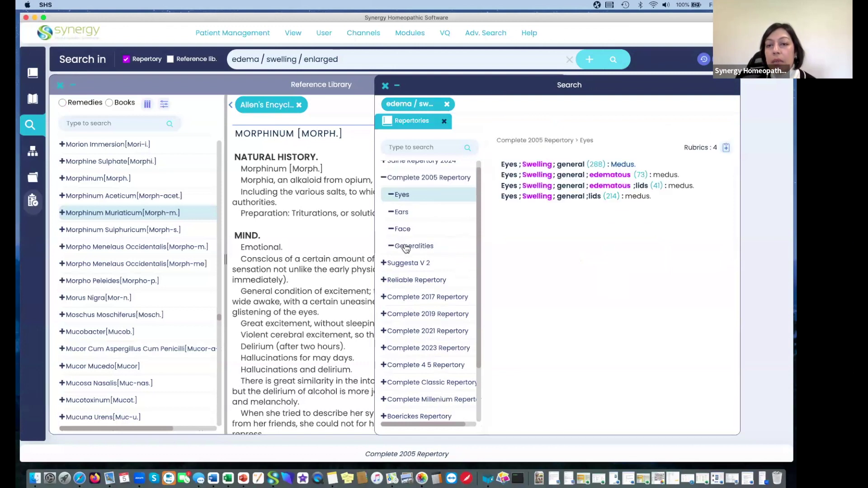
pyautogui.scroll(-1, 416, 268)
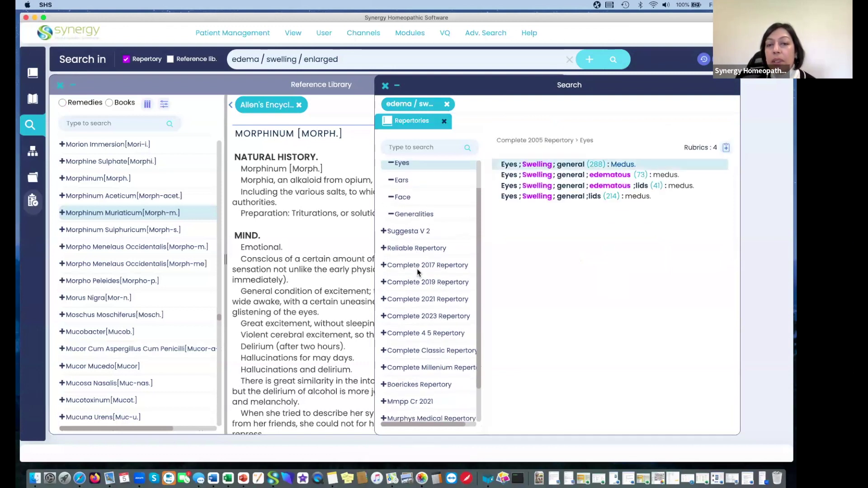
pyautogui.scroll(-2, 416, 269)
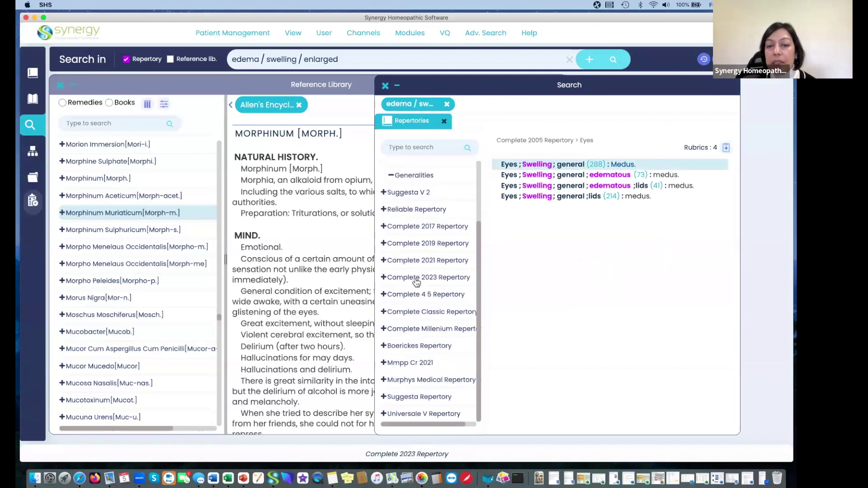
pyautogui.click(415, 278)
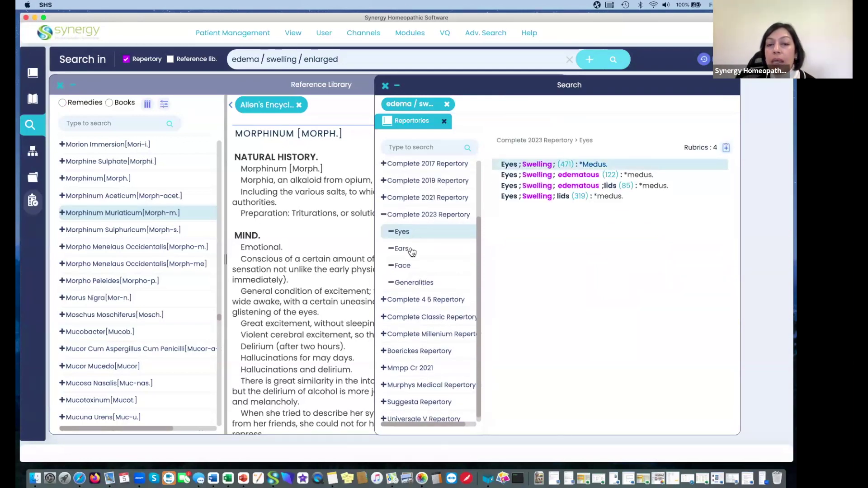
pyautogui.click(410, 283)
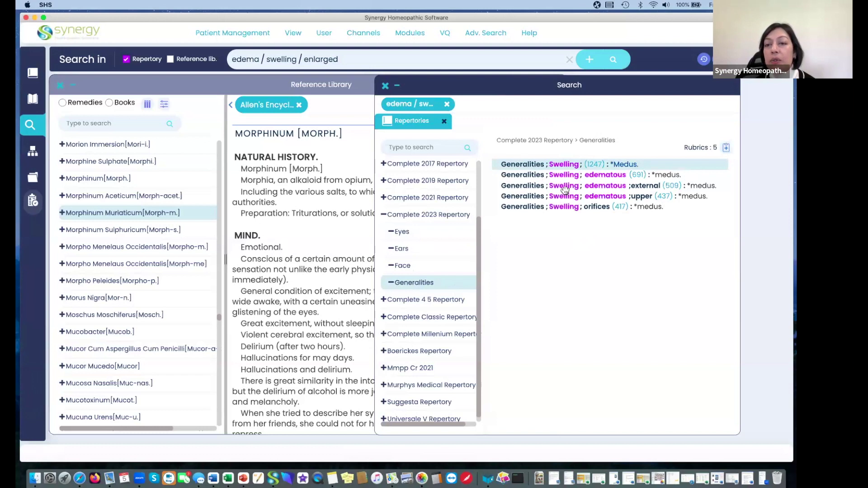
pyautogui.click(401, 266)
pyautogui.click(400, 249)
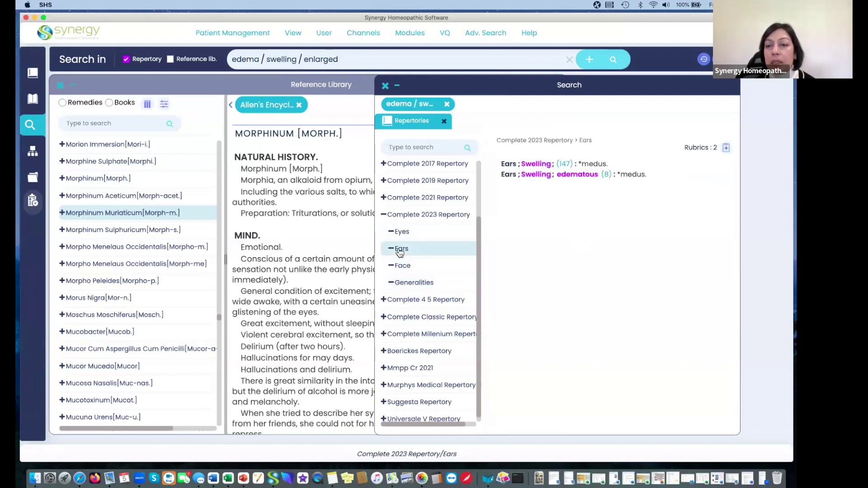
pyautogui.click(401, 232)
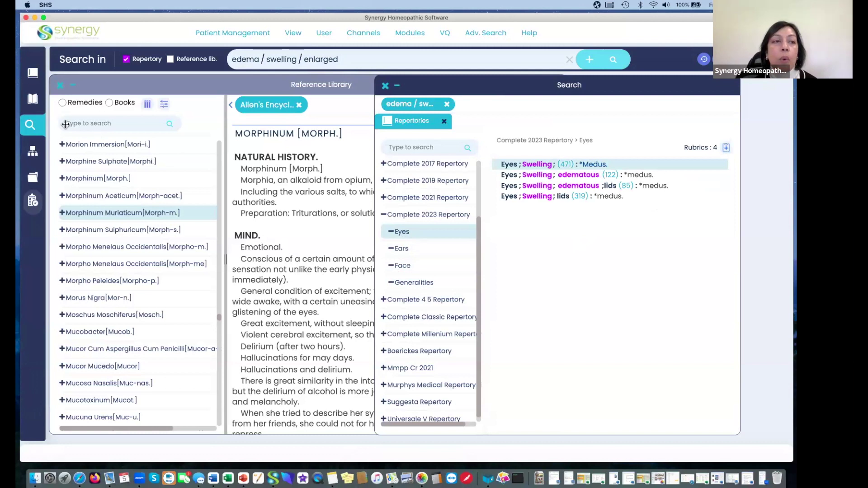
# Step: Open Complete 2019 Repertory from the list of repertories, and view its filter options without applying any
pyautogui.click(34, 75)
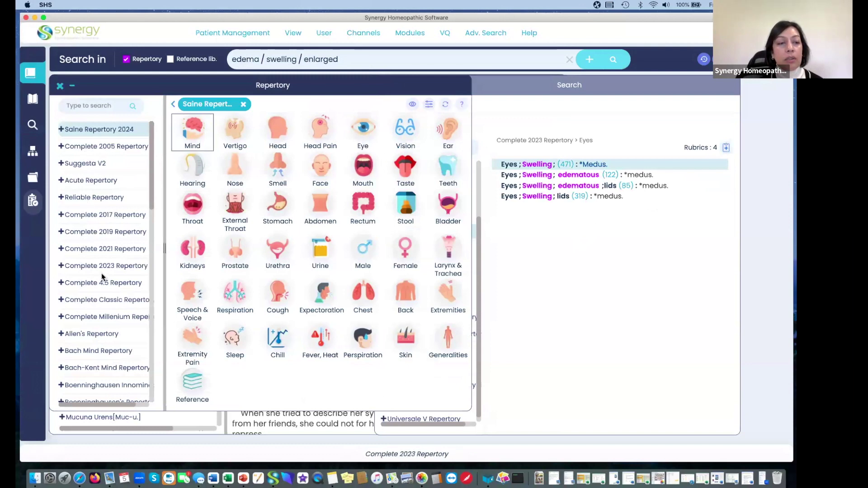
pyautogui.click(97, 232)
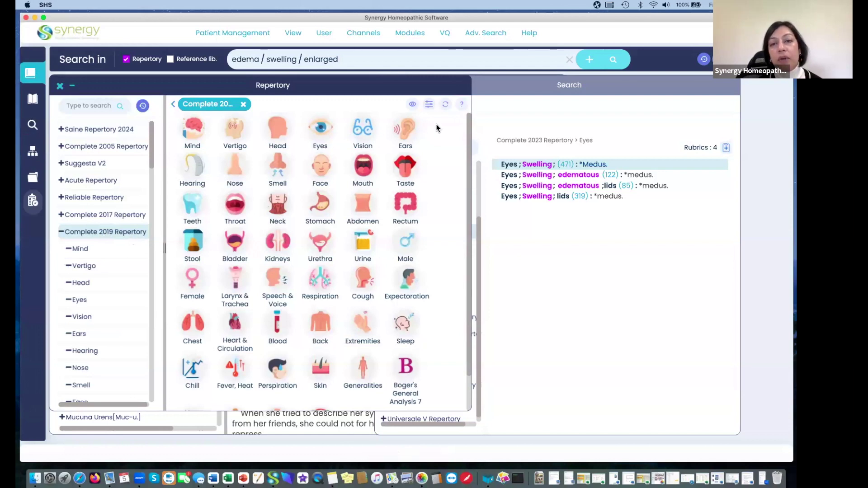
pyautogui.click(429, 106)
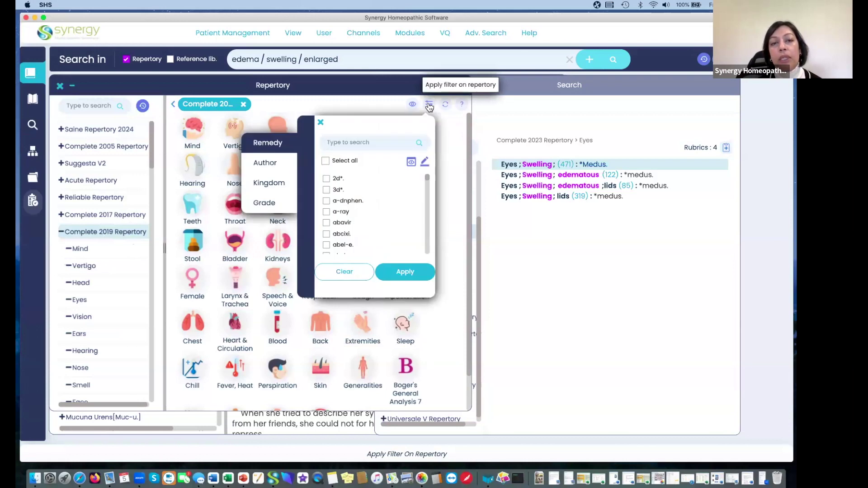
pyautogui.click(393, 108)
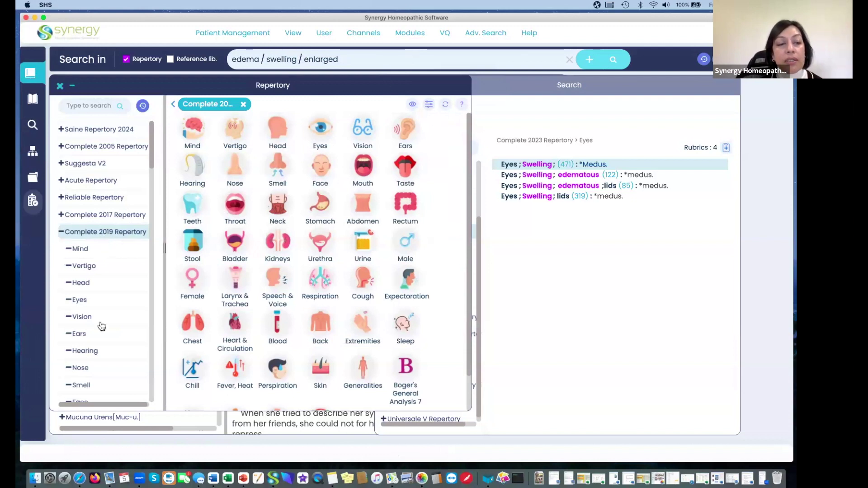
# Step: Filter the Eyes chapter of Complete 2019 Repertory by the remedy medus., then close the chapter and return to the search results
pyautogui.click(82, 301)
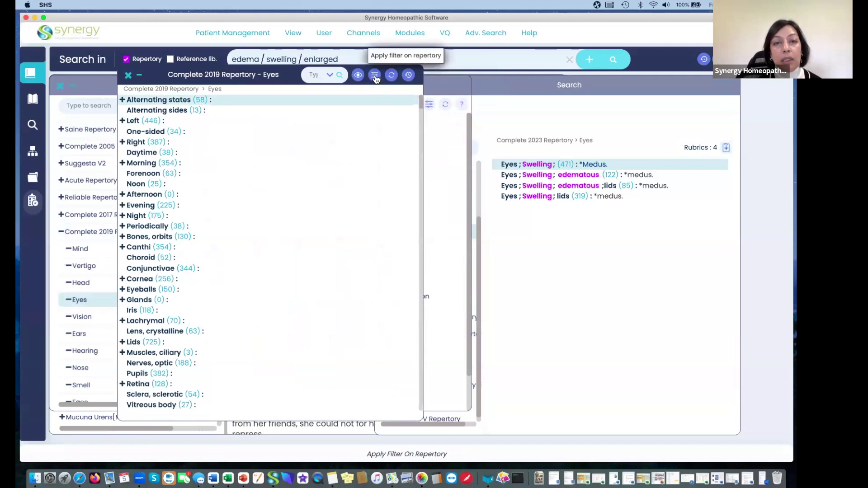
pyautogui.click(374, 77)
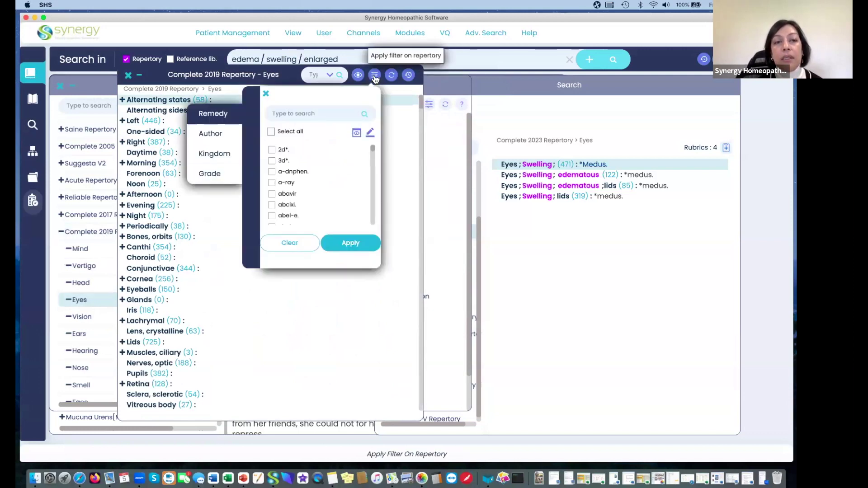
pyautogui.click(286, 115)
pyautogui.write('medus')
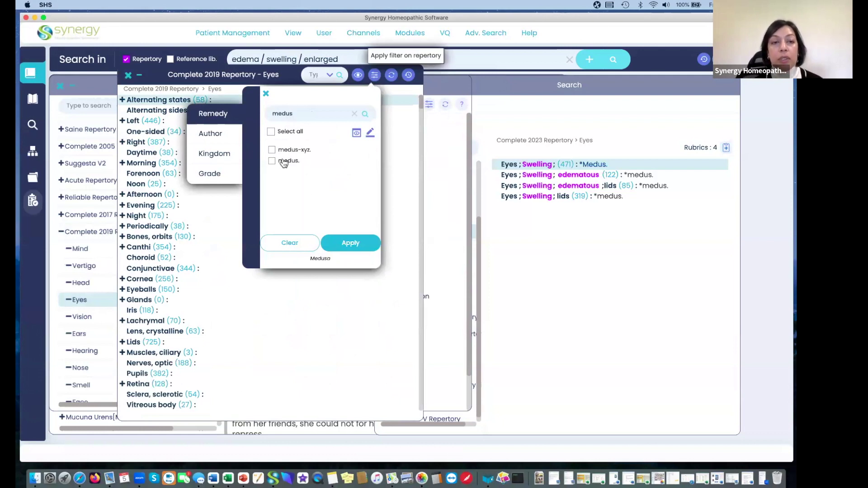
pyautogui.click(271, 161)
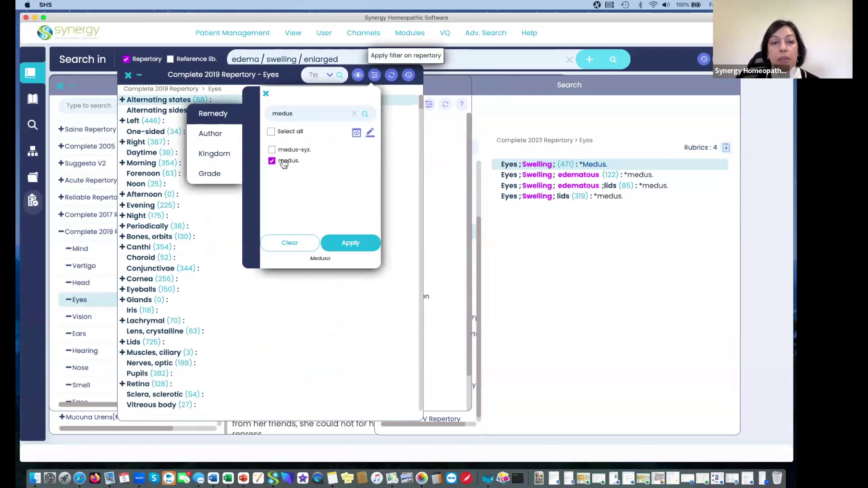
pyautogui.click(348, 243)
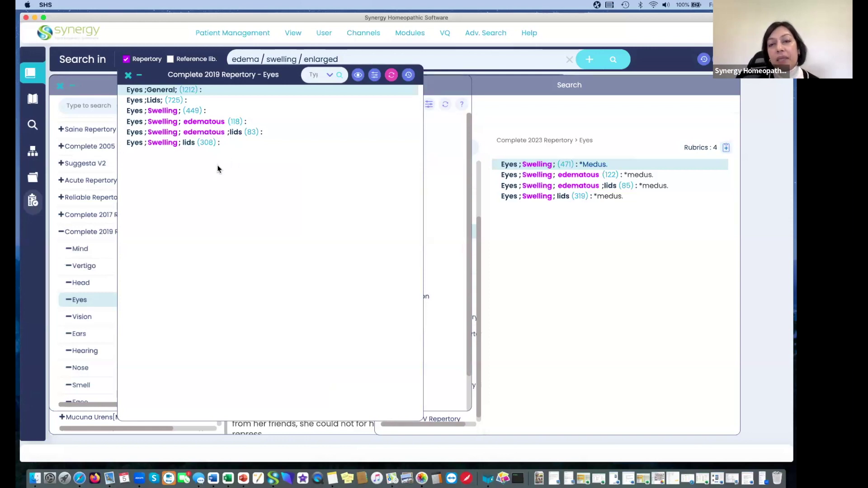
pyautogui.click(129, 75)
pyautogui.click(562, 248)
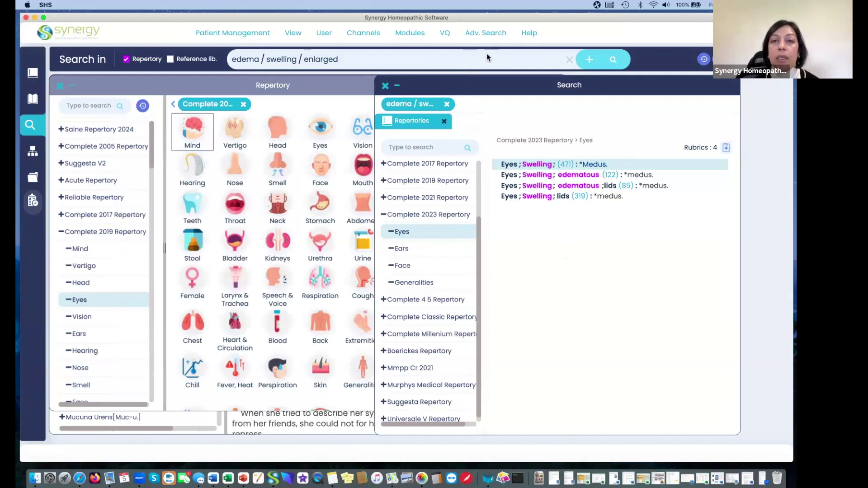
# Step: Examine the limits for remedies in rubrics offered by the Search Remedies dialog, choose 1, and close the dialog without searching
pyautogui.click(488, 33)
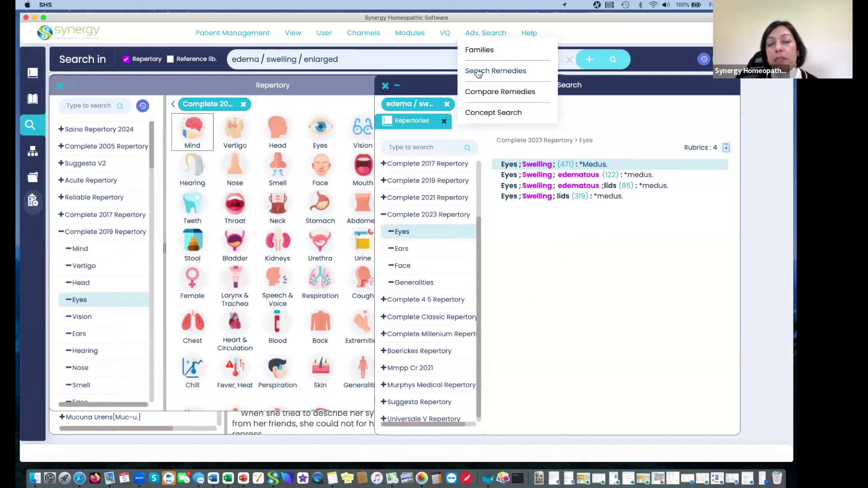
pyautogui.click(509, 75)
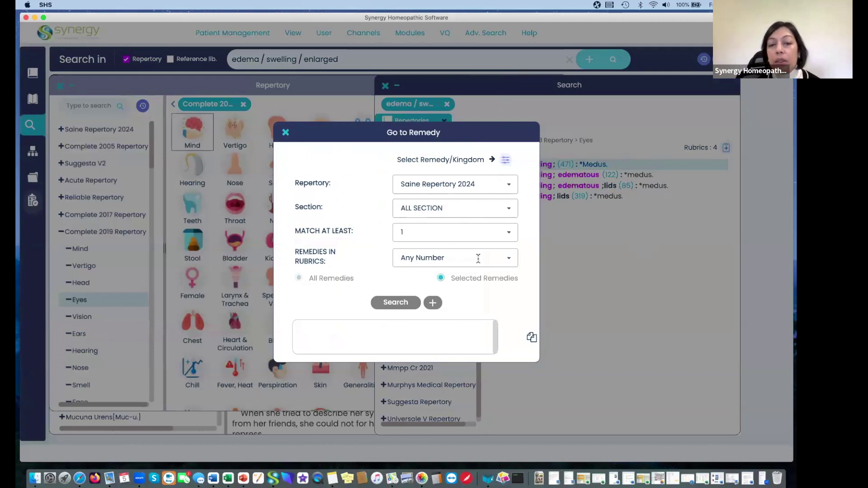
pyautogui.click(507, 257)
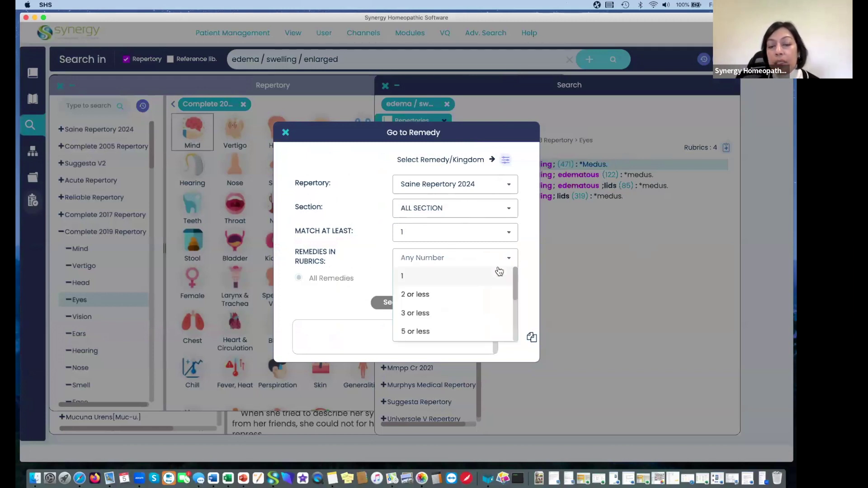
pyautogui.scroll(-3, 469, 314)
pyautogui.scroll(3, 470, 314)
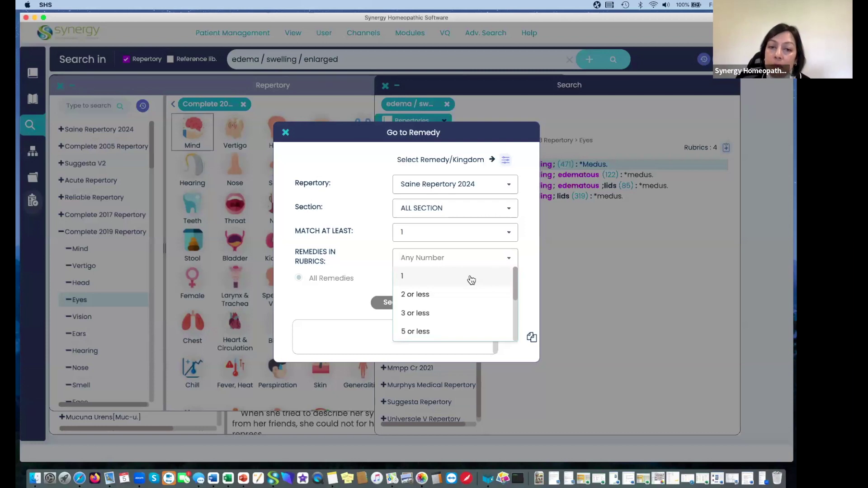
pyautogui.scroll(-2, 452, 314)
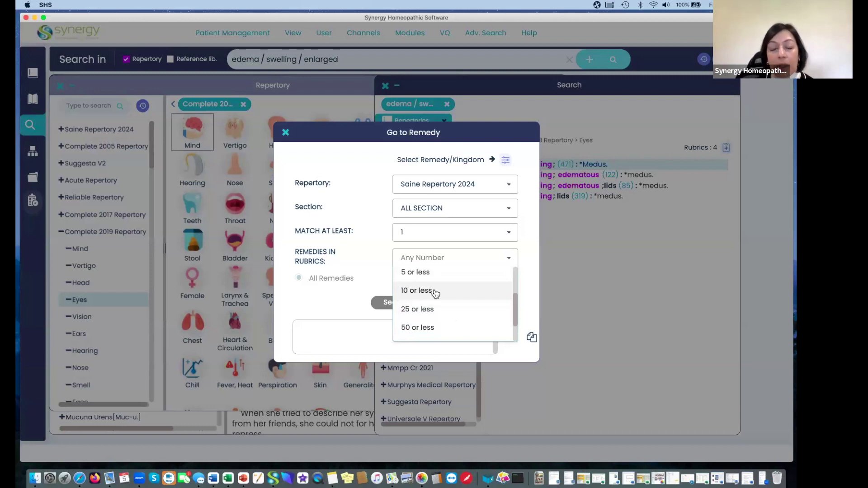
pyautogui.scroll(-2, 435, 294)
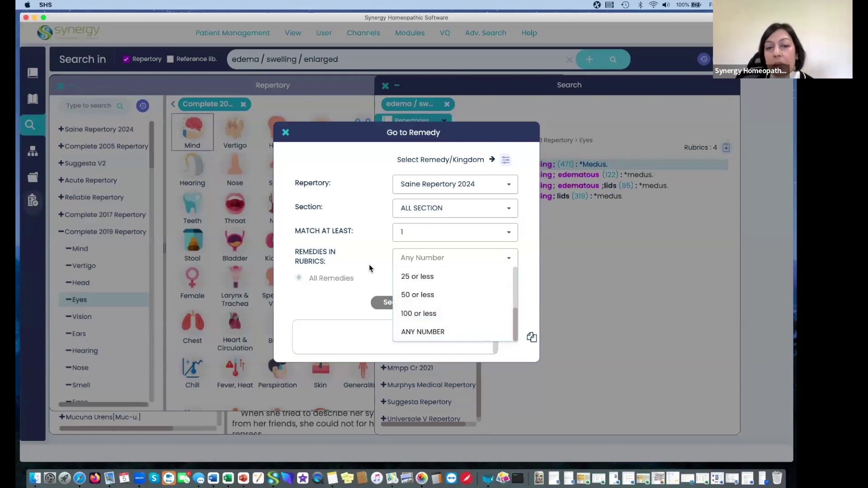
pyautogui.write('1')
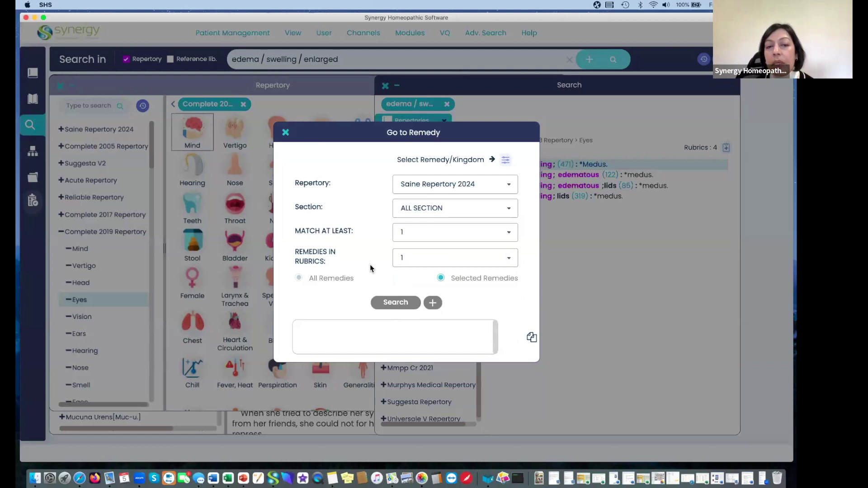
pyautogui.click(285, 134)
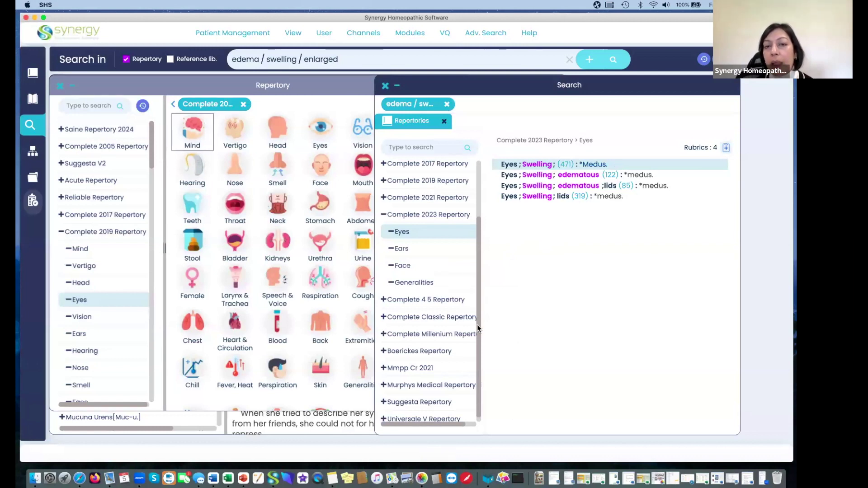
# Step: Start a remedy comparison in Saine Repertory 2024 and add the remedy medus. to it
pyautogui.click(493, 33)
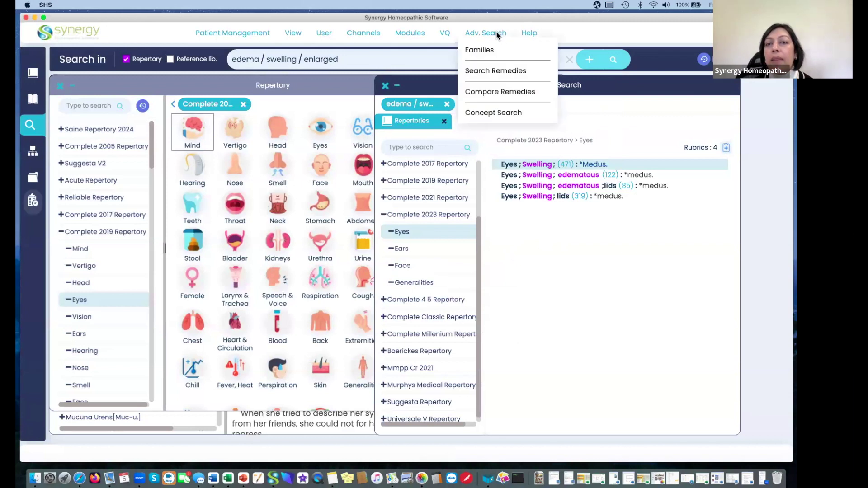
pyautogui.click(496, 92)
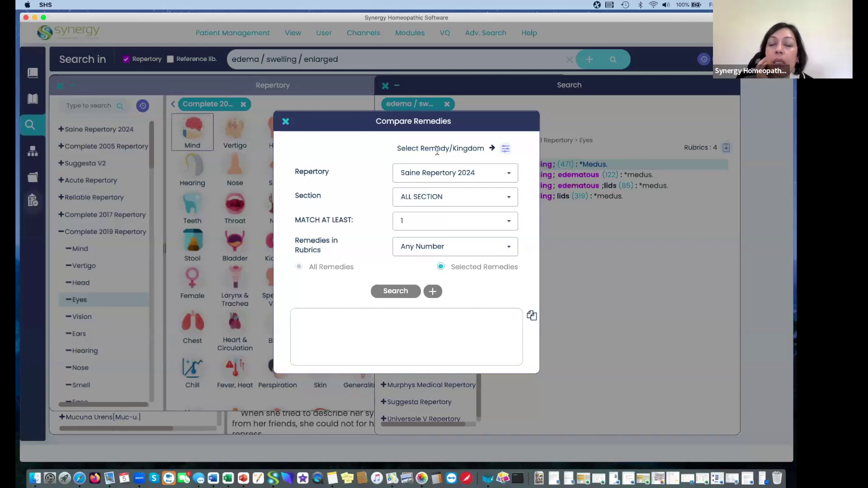
pyautogui.click(507, 150)
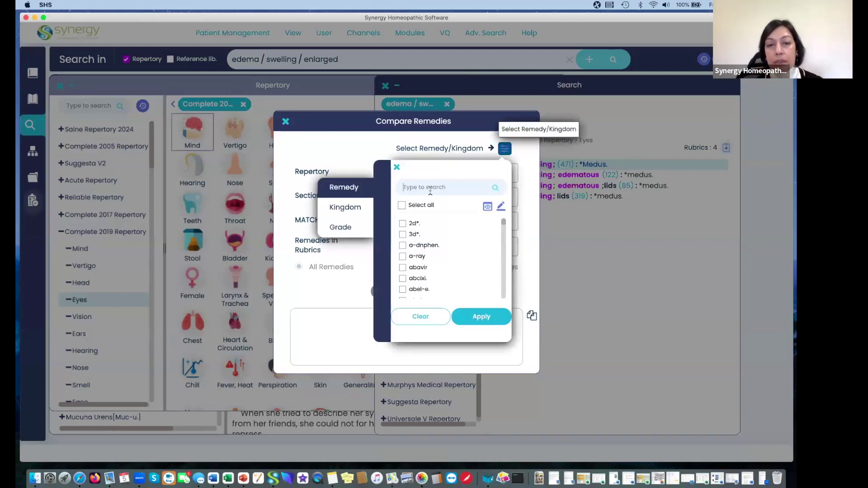
pyautogui.click(430, 187)
pyautogui.write('medus')
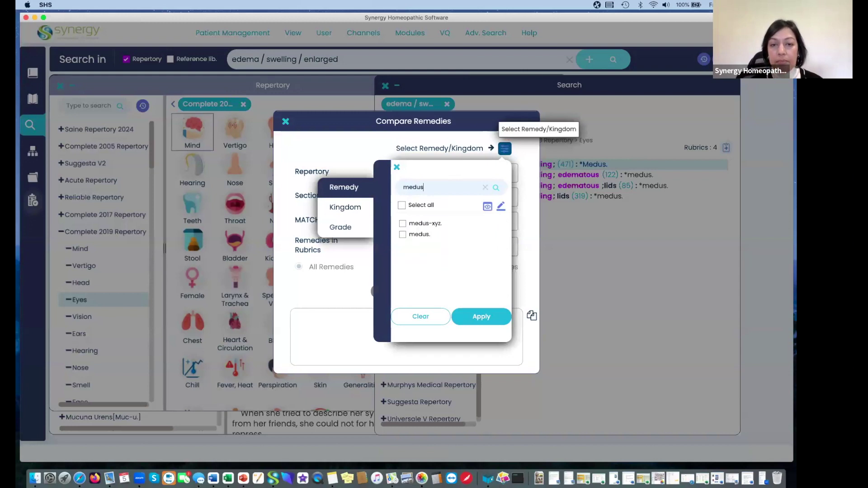
pyautogui.click(402, 235)
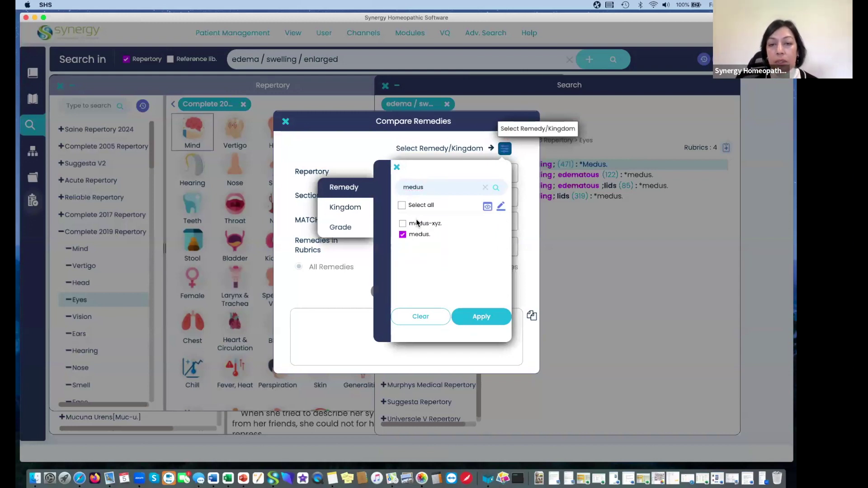
pyautogui.click(480, 318)
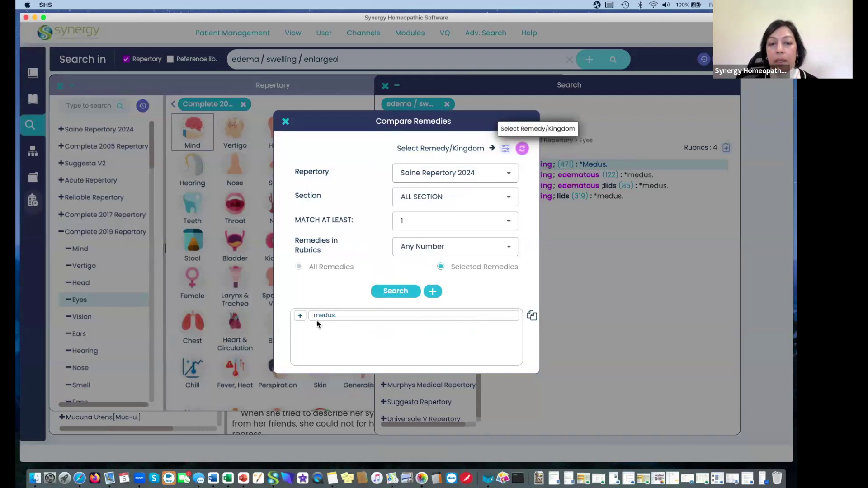
# Step: Add the remedy sep. as the second remedy of the comparison
pyautogui.click(506, 150)
pyautogui.write('sepi')
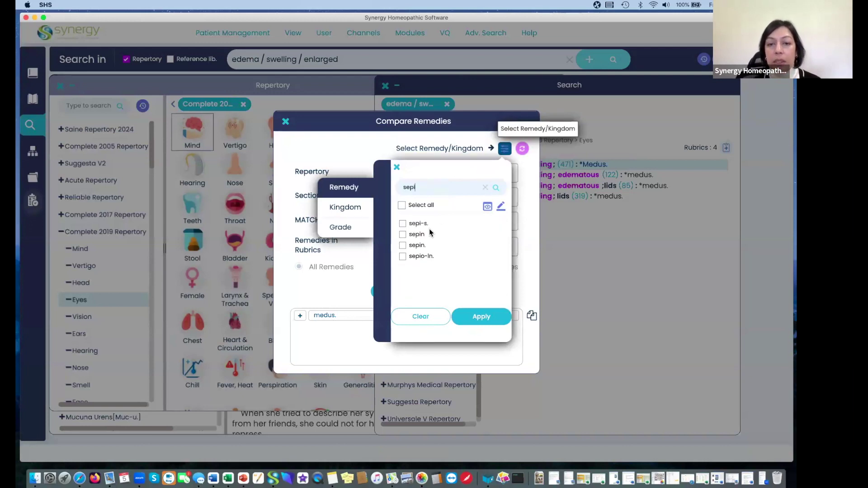
pyautogui.press('BackSpace')
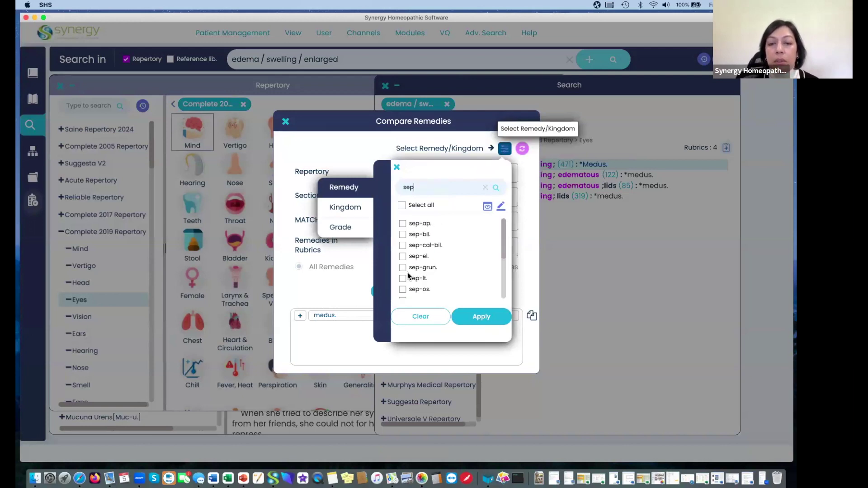
pyautogui.write('.')
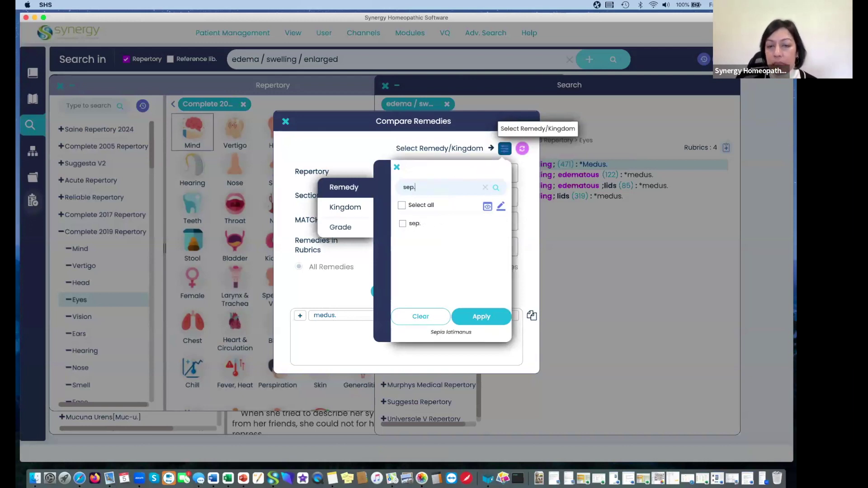
pyautogui.click(402, 224)
pyautogui.click(479, 316)
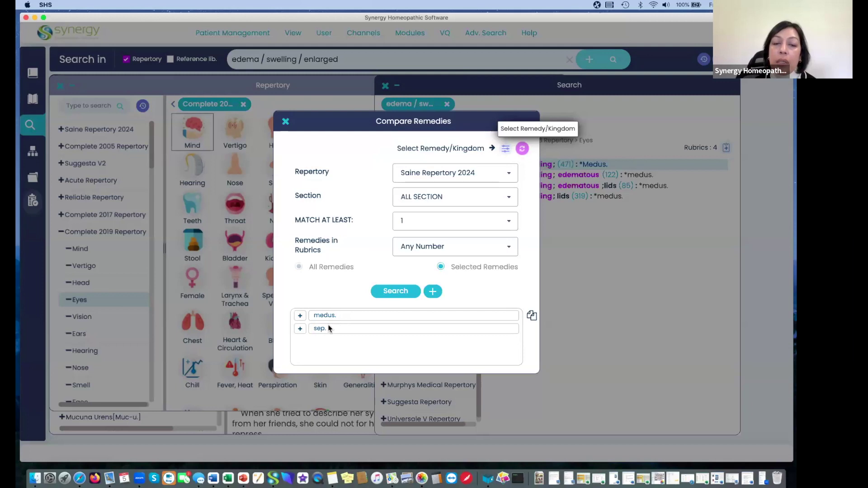
# Step: Exclude the remedy sep. from the comparison and limit the comparison to the HEAD section
pyautogui.click(300, 328)
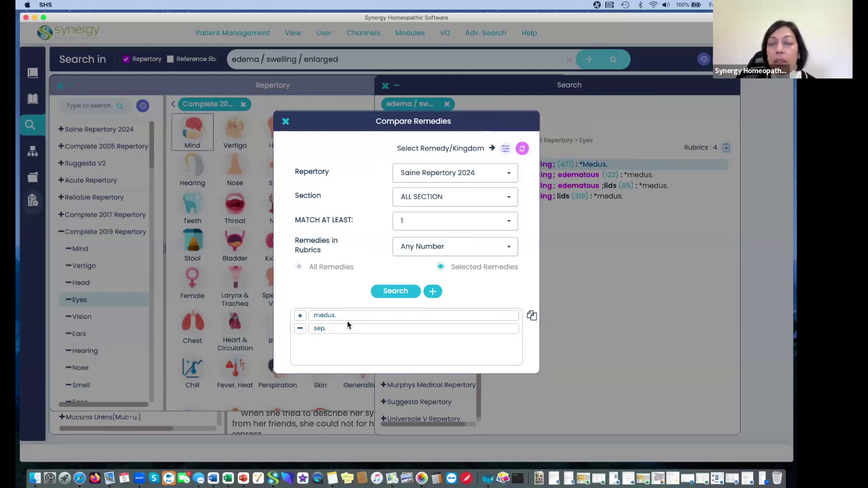
pyautogui.click(509, 199)
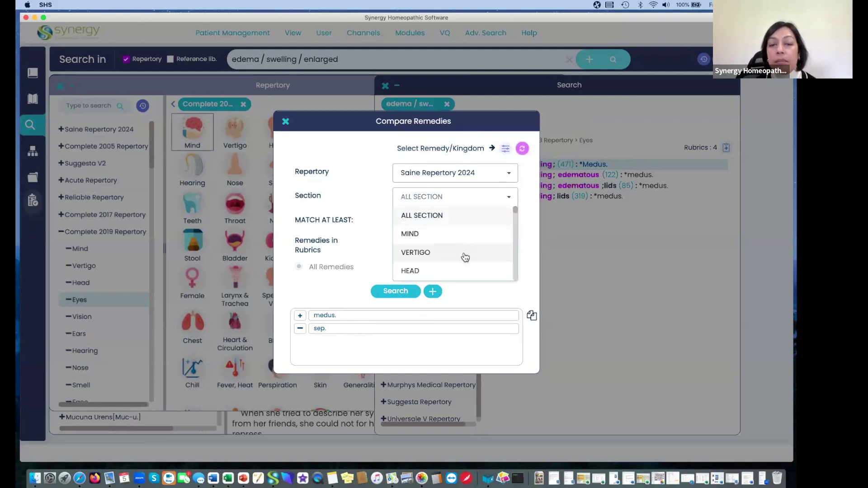
pyautogui.click(413, 271)
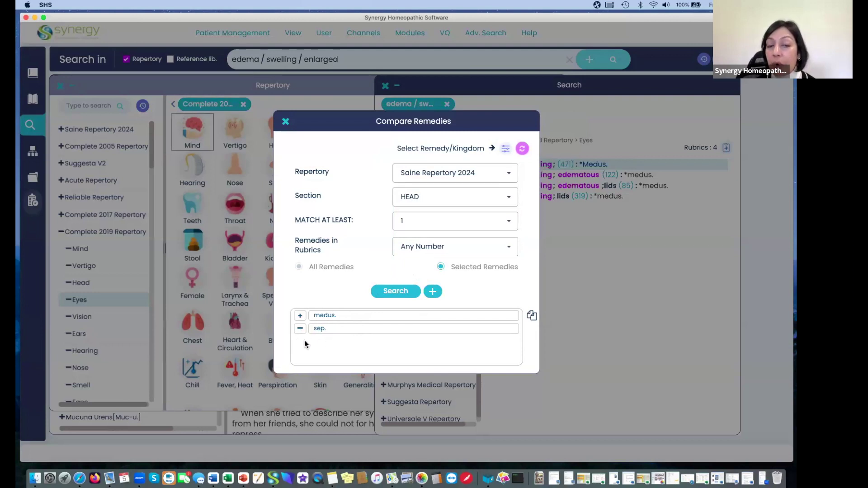
# Step: Add the remedy musc-d. to the comparison and run the search with both sep. and musc-d. excluded
pyautogui.click(504, 148)
pyautogui.click(438, 187)
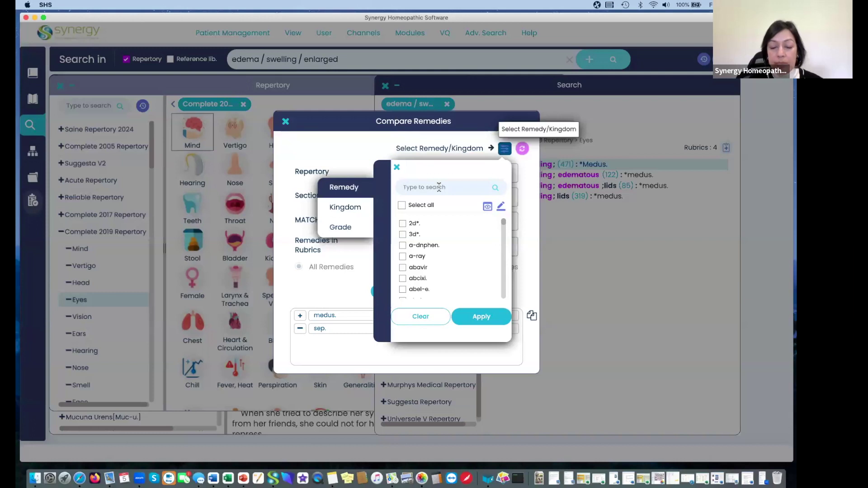
pyautogui.write('musc')
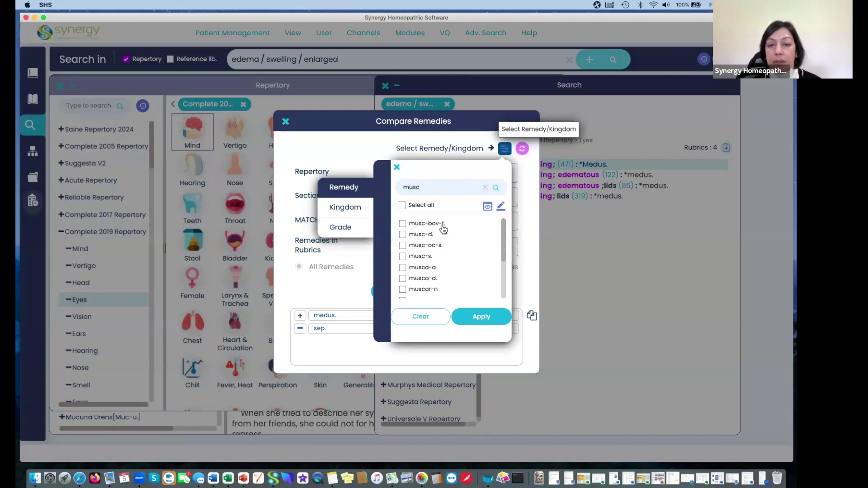
pyautogui.click(408, 235)
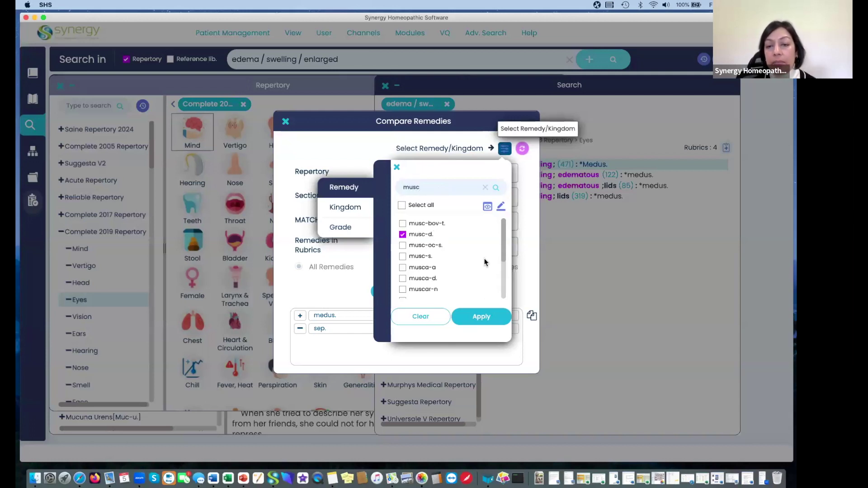
pyautogui.click(483, 317)
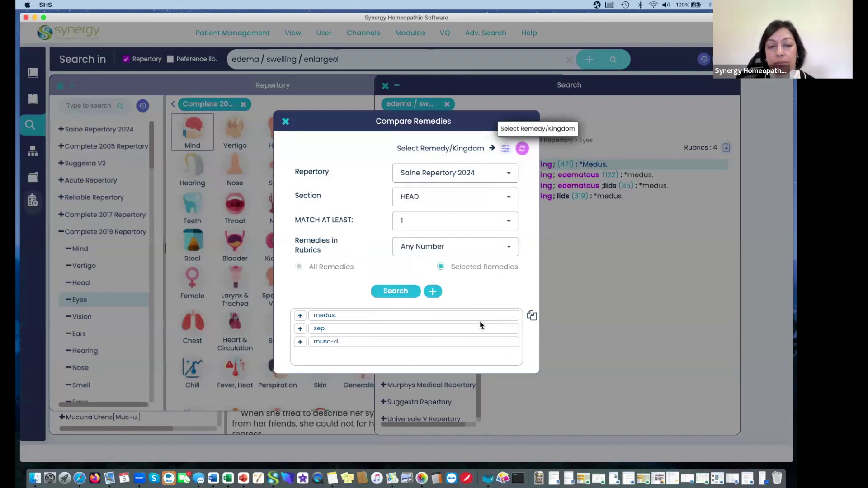
pyautogui.click(300, 328)
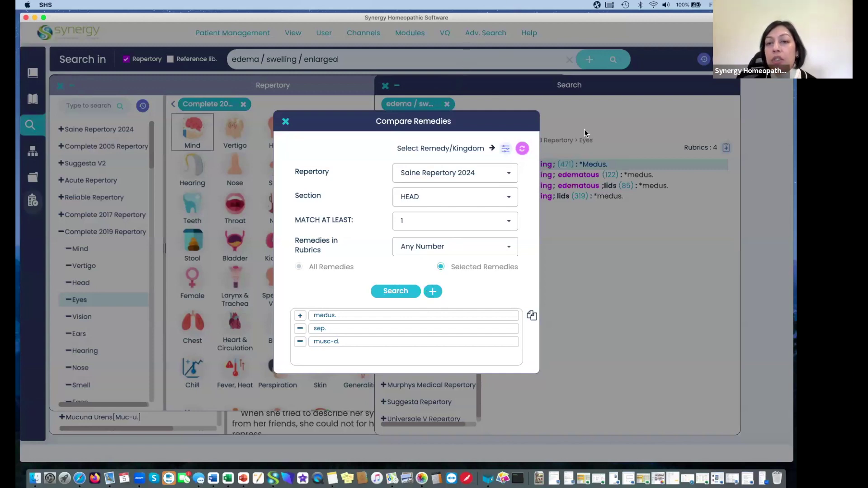
pyautogui.click(432, 293)
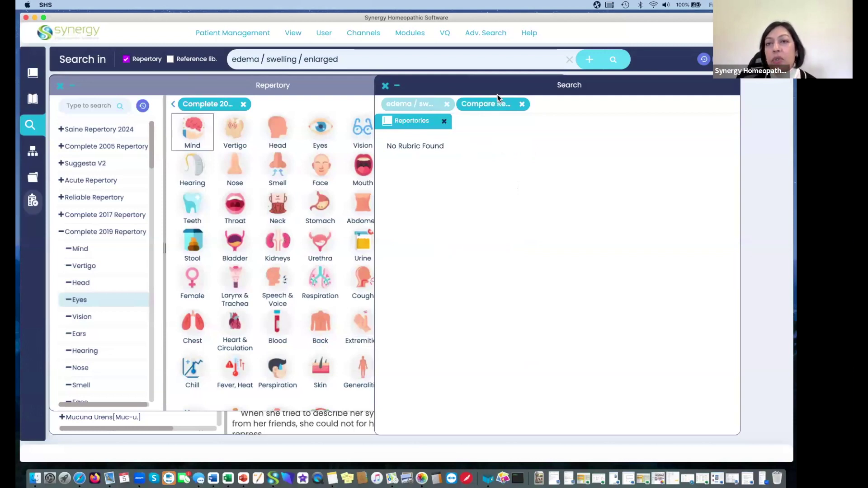
# Step: Remove musc-d. from the remedy comparison and run the search again for medus. with sep. excluded
pyautogui.click(530, 33)
pyautogui.click(484, 32)
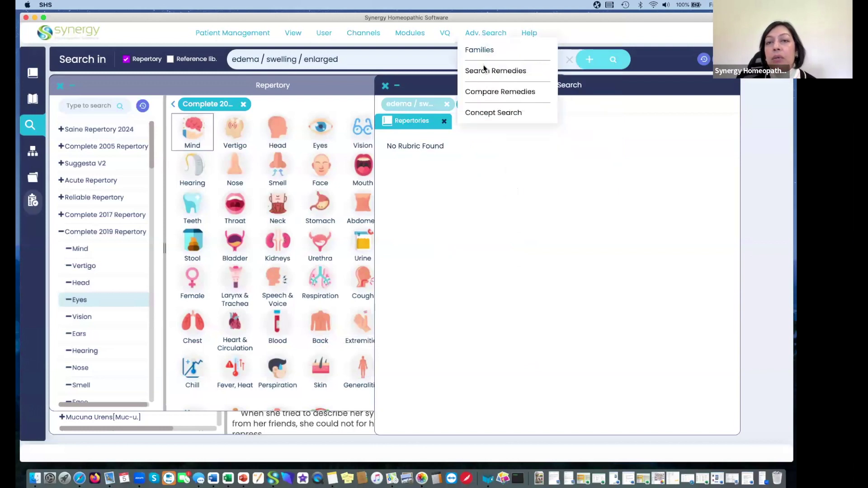
pyautogui.click(482, 92)
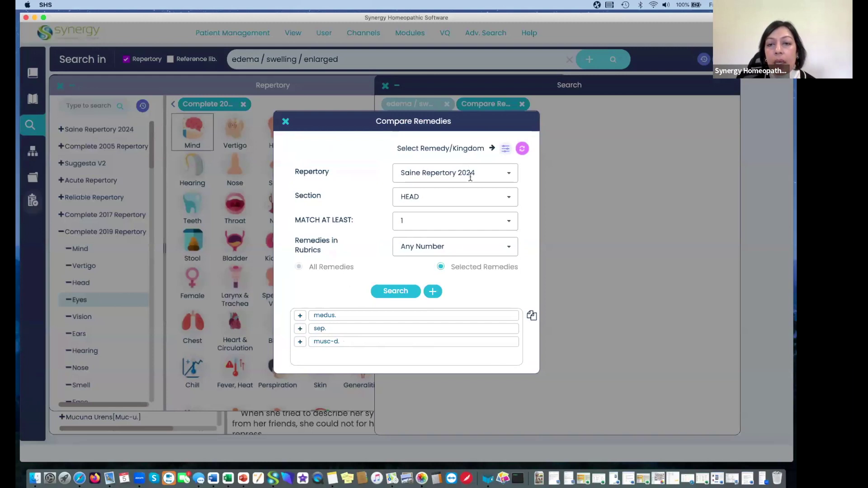
pyautogui.click(505, 148)
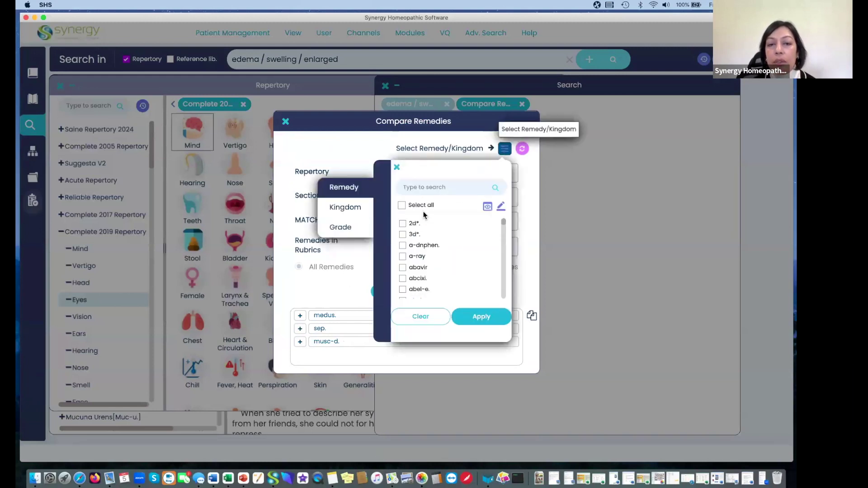
pyautogui.click(488, 206)
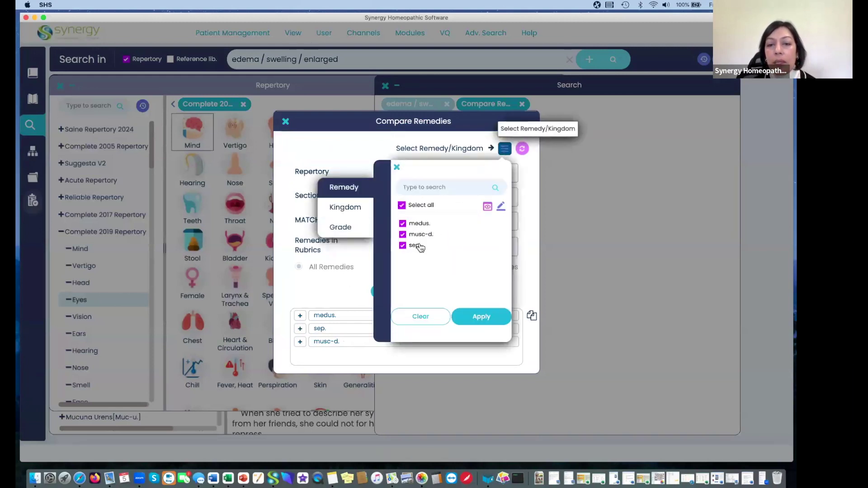
pyautogui.click(403, 234)
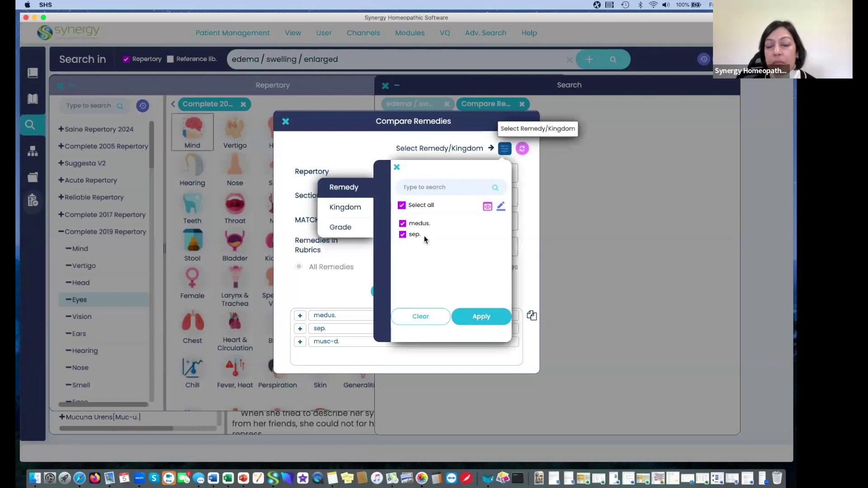
pyautogui.click(481, 317)
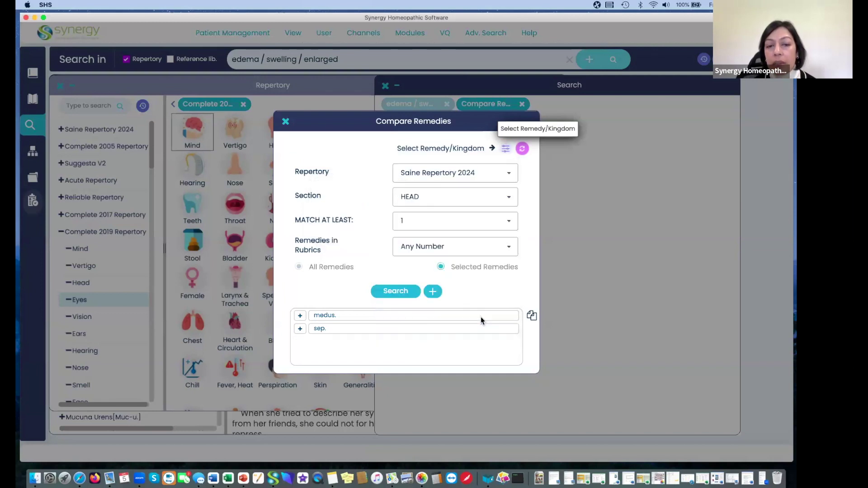
pyautogui.click(300, 329)
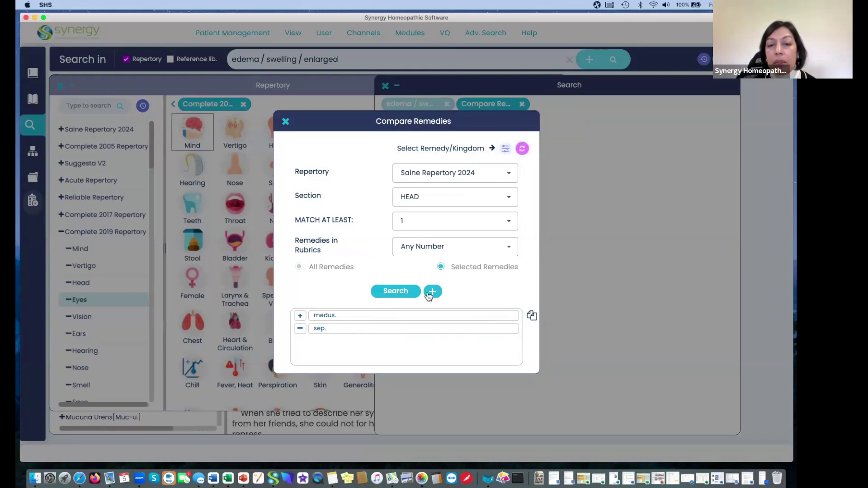
pyautogui.click(396, 292)
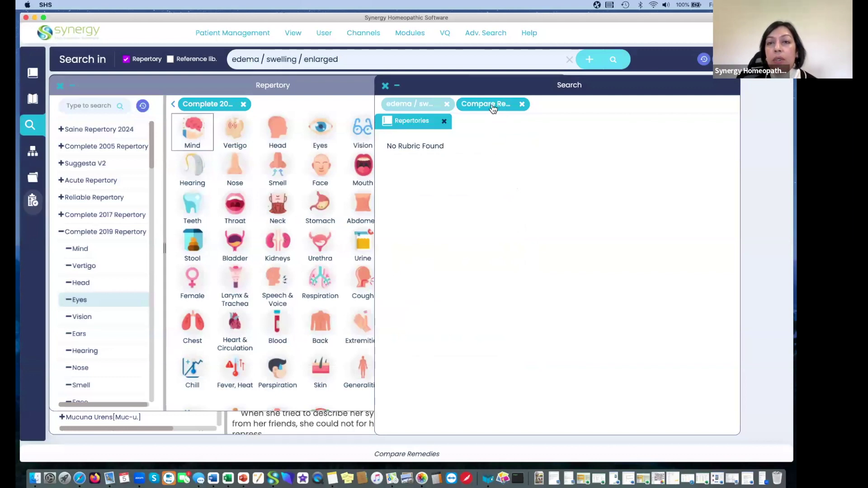
pyautogui.click(489, 35)
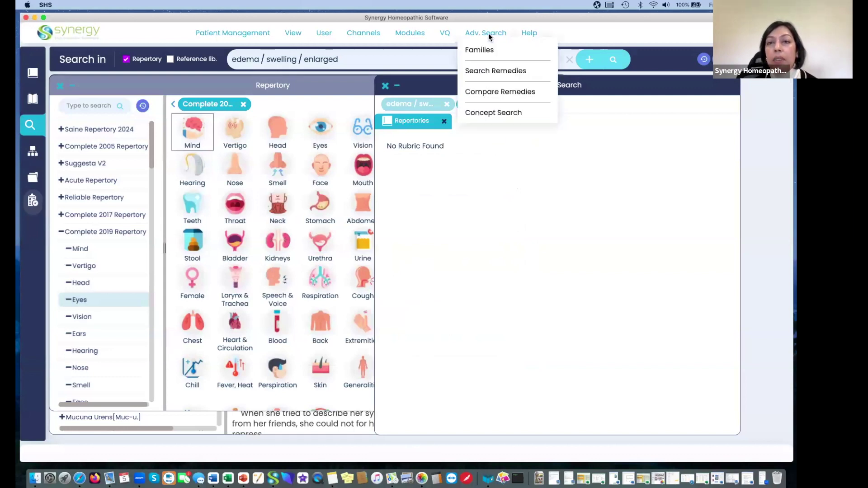
pyautogui.click(487, 70)
pyautogui.click(285, 132)
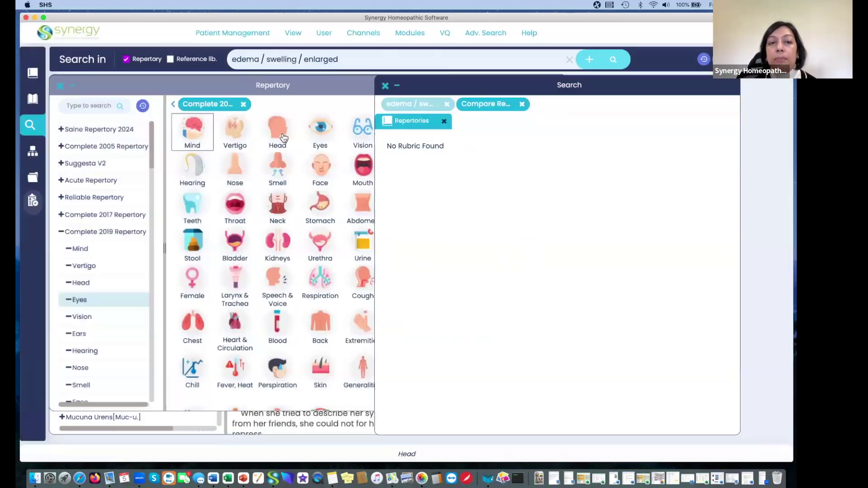
# Step: Compare medus. and sep., both included, in the HEAD section of Complete 2005 Repertory
pyautogui.click(478, 35)
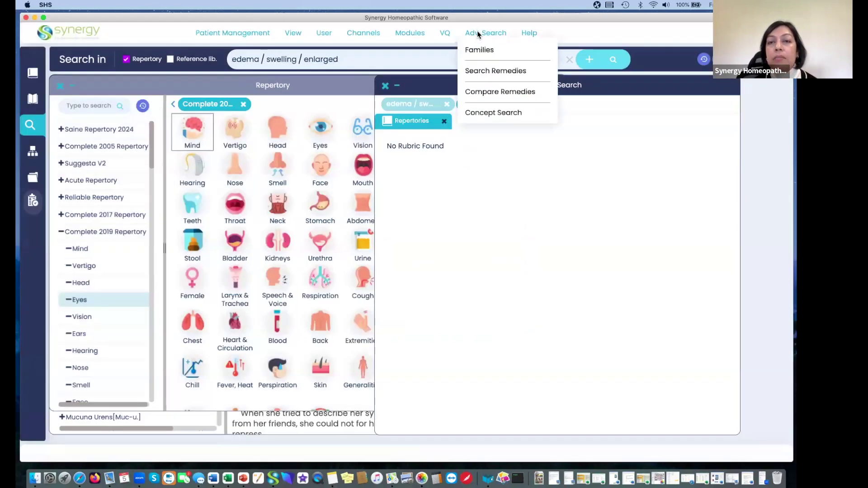
pyautogui.click(483, 92)
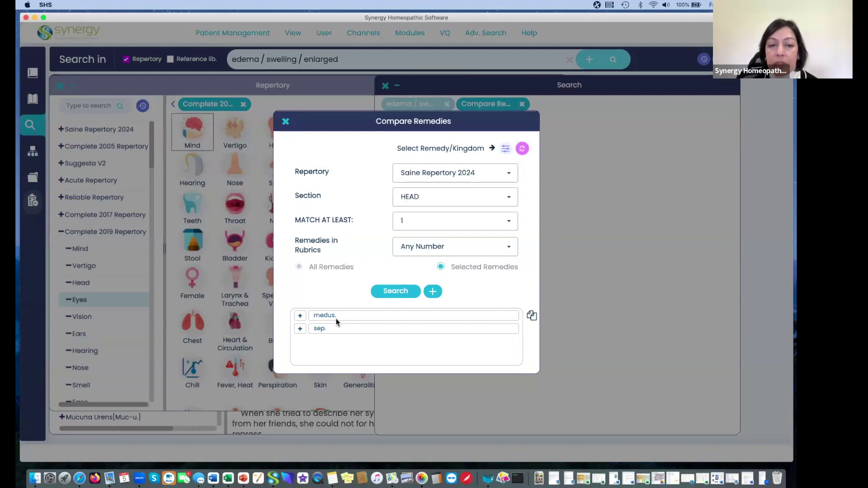
pyautogui.click(509, 175)
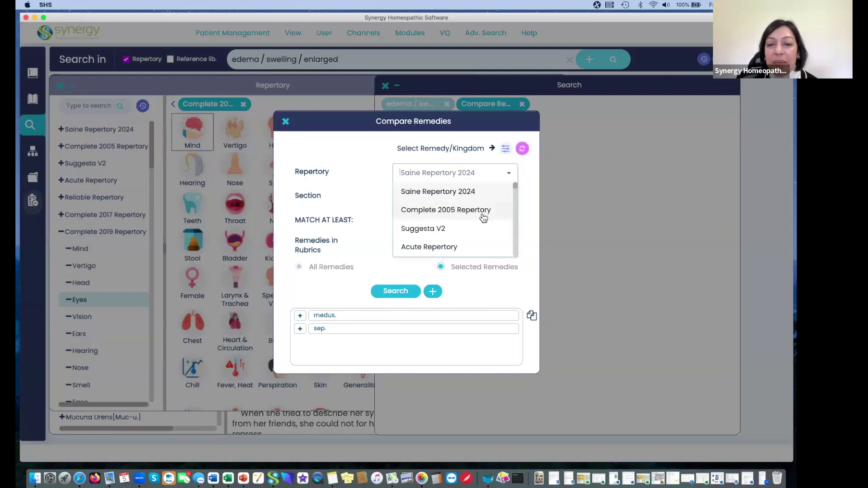
pyautogui.scroll(-1, 475, 229)
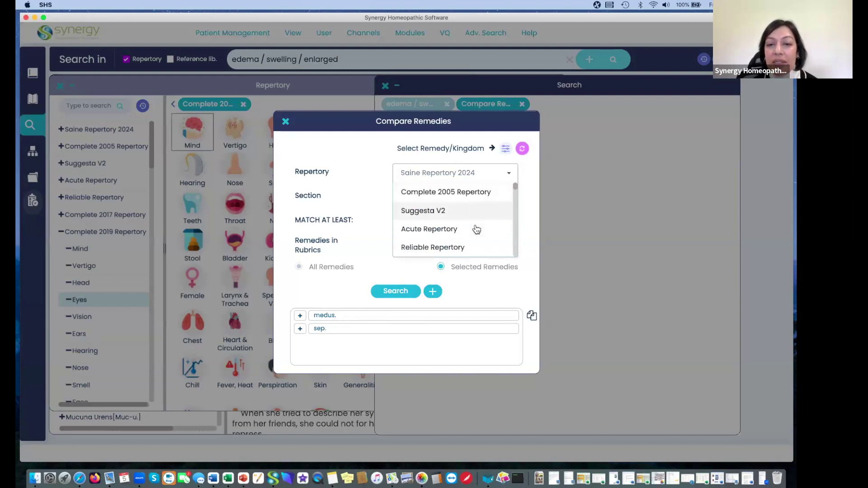
pyautogui.click(467, 191)
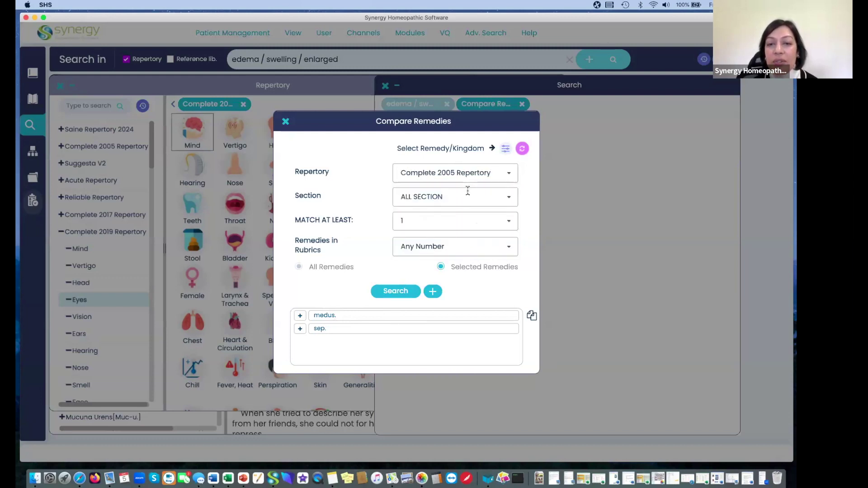
pyautogui.click(509, 198)
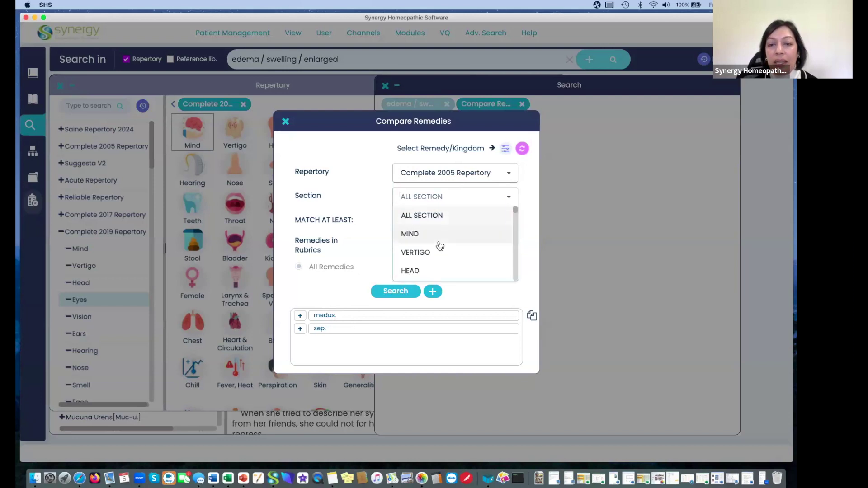
pyautogui.click(412, 271)
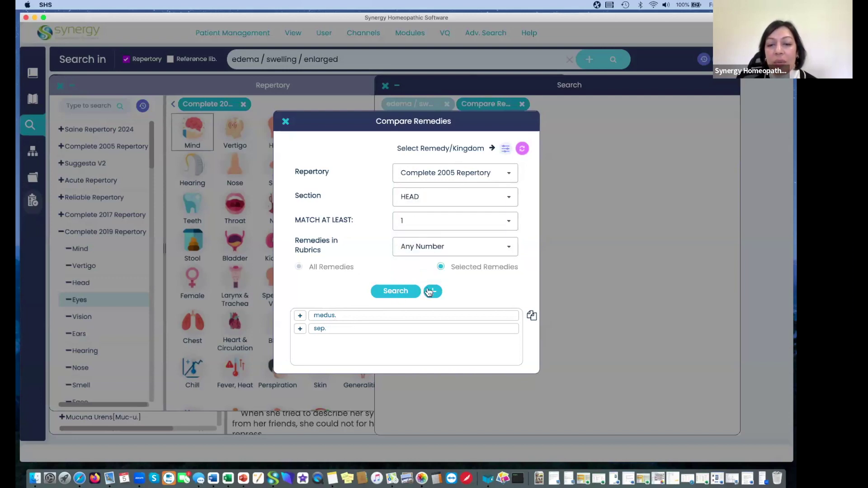
pyautogui.click(396, 292)
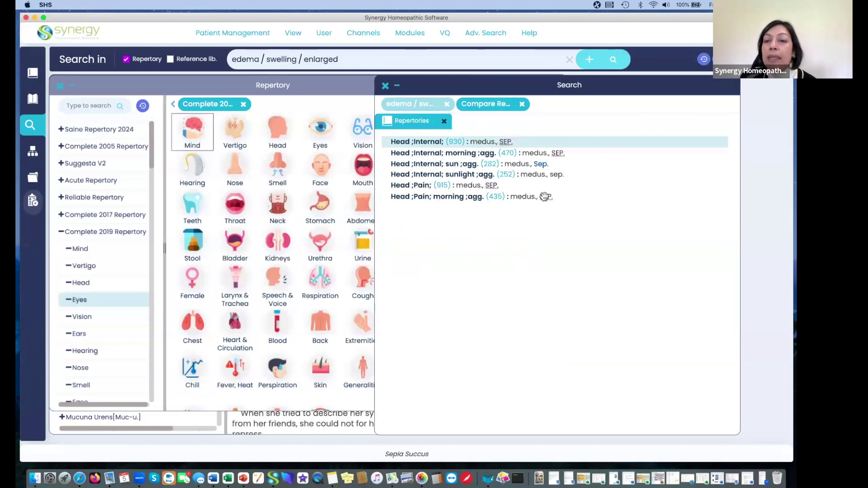
# Step: Compare the remedies in the MIND section of Complete 2005 Repertory with sep. excluded, adding the results as a separate search
pyautogui.click(486, 33)
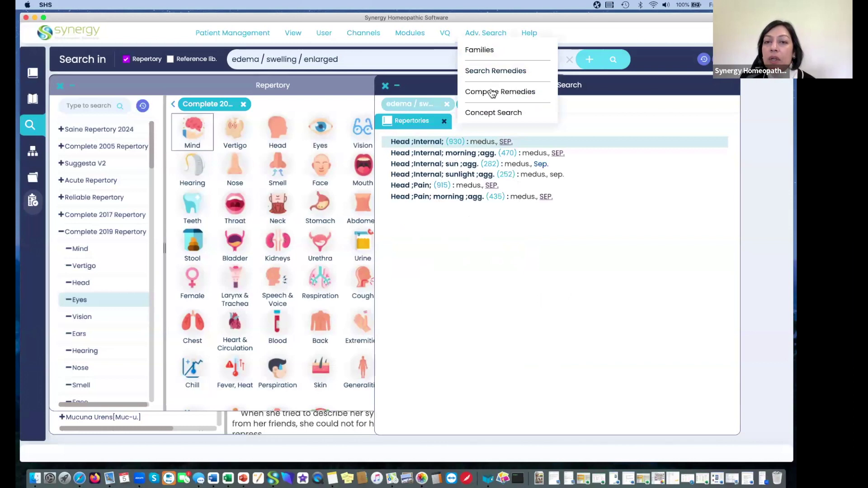
pyautogui.click(492, 93)
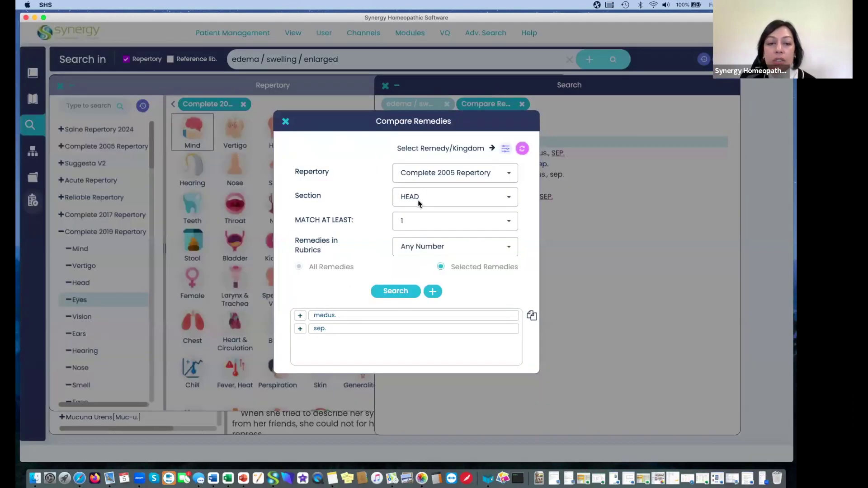
pyautogui.click(300, 329)
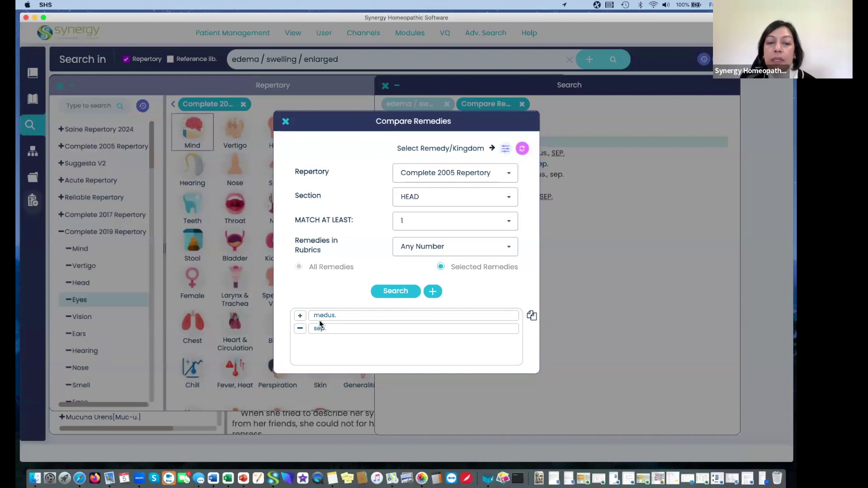
pyautogui.click(508, 198)
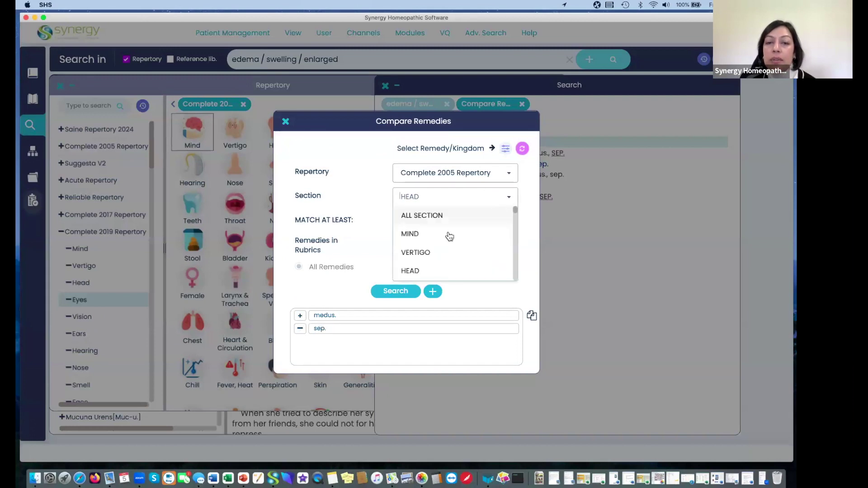
pyautogui.click(412, 236)
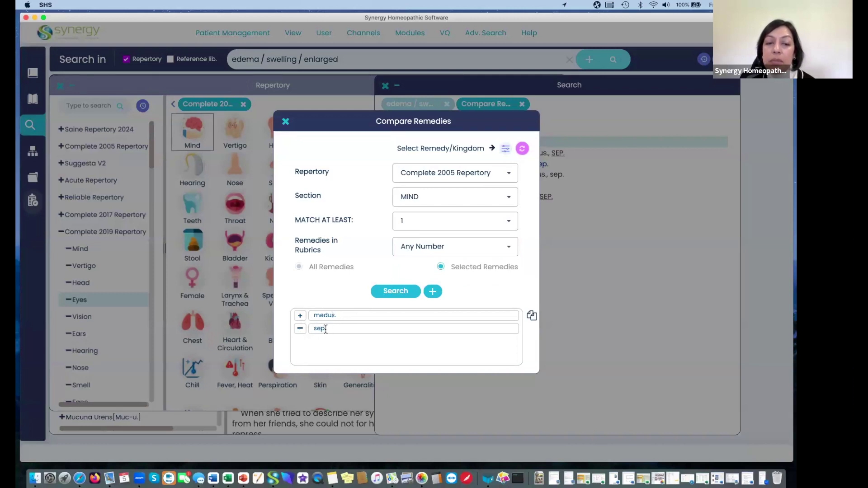
pyautogui.click(433, 292)
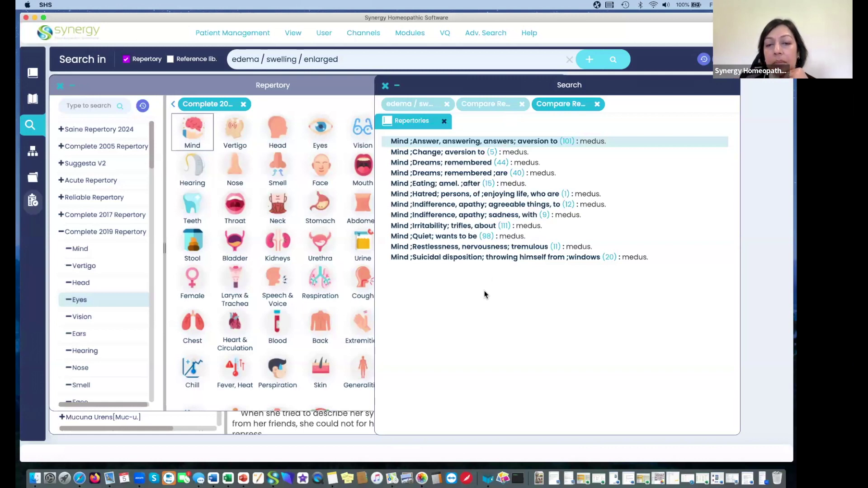
pyautogui.click(481, 36)
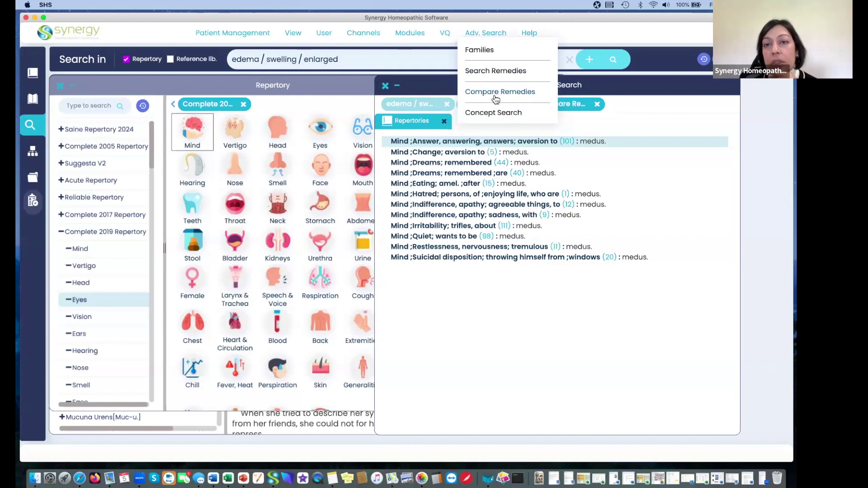
pyautogui.click(528, 92)
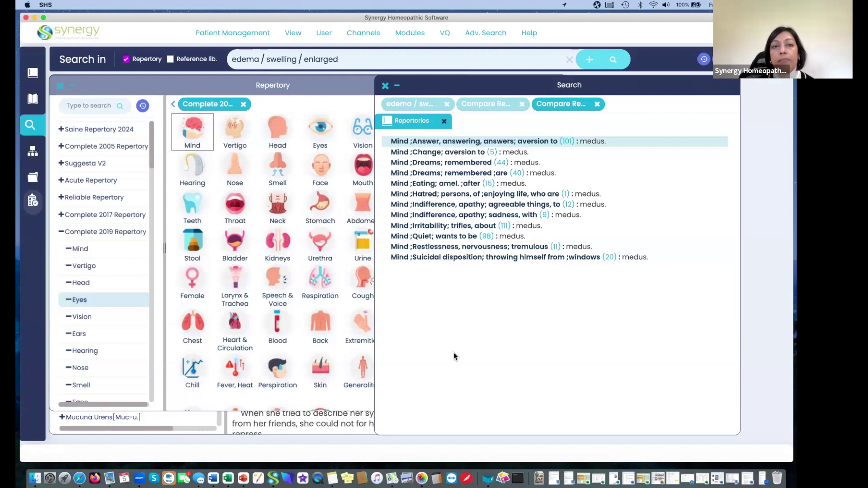
# Step: Collapse Complete 2019 Repertory in the repertory list and open Murphy's Medical Repertory
pyautogui.tripleClick(360, 61)
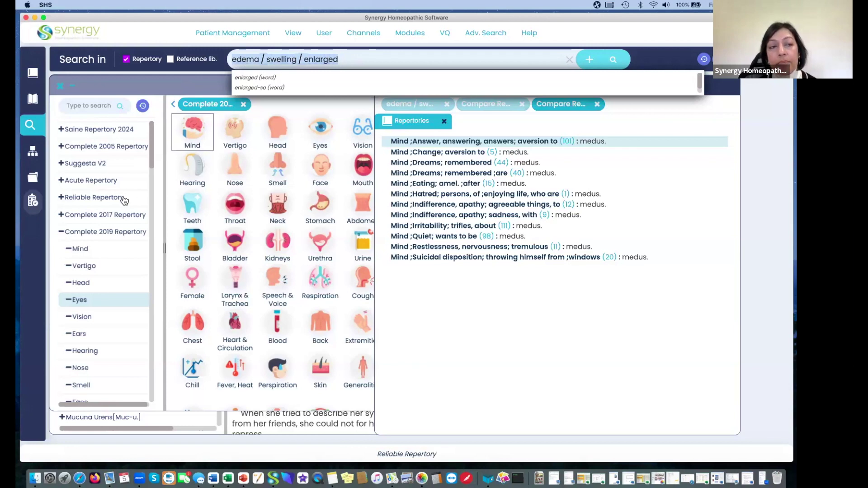
pyautogui.click(34, 75)
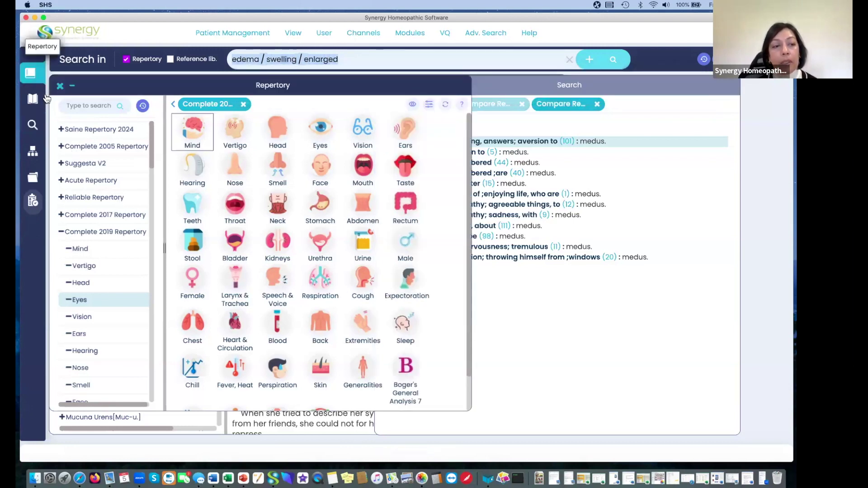
pyautogui.click(65, 234)
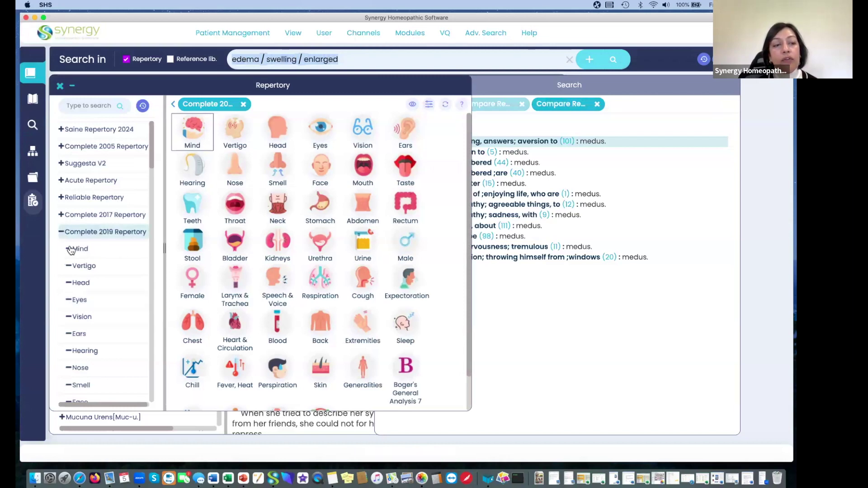
pyautogui.click(63, 233)
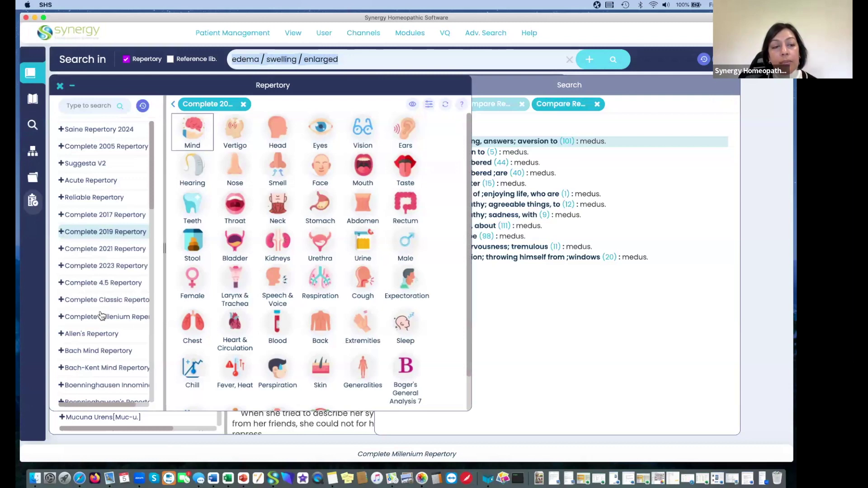
pyautogui.scroll(-3, 101, 315)
pyautogui.scroll(-9, 101, 313)
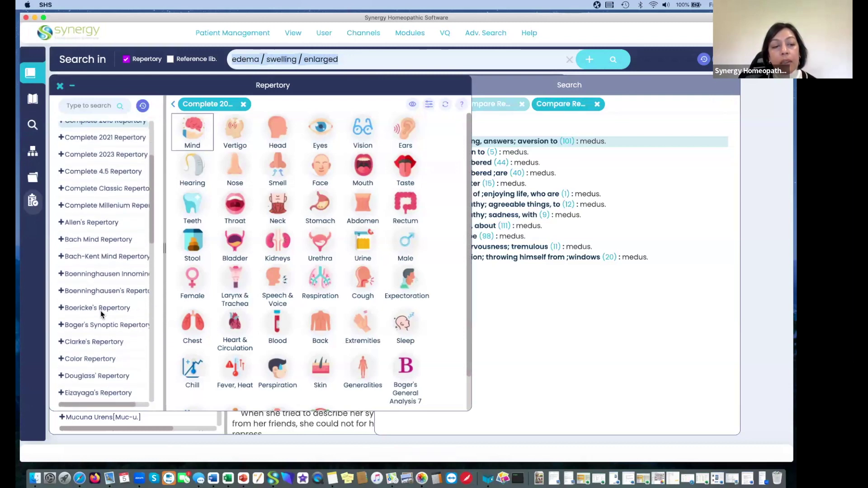
pyautogui.scroll(-2, 101, 314)
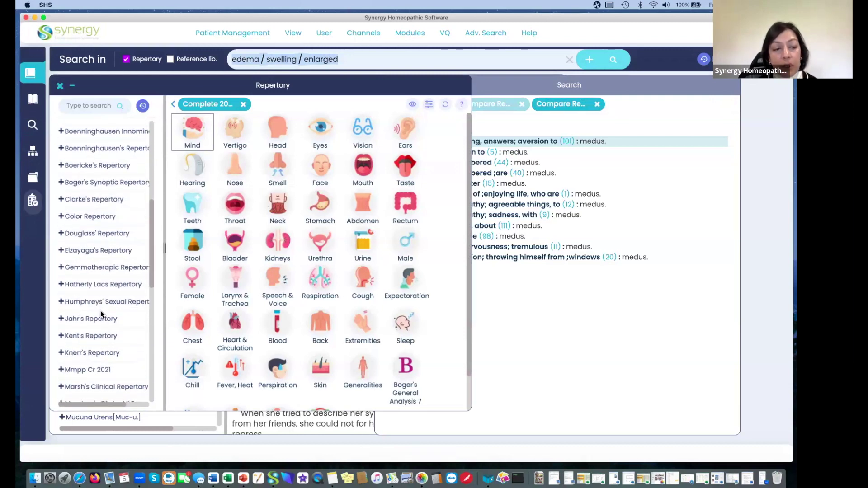
pyautogui.scroll(-4, 100, 314)
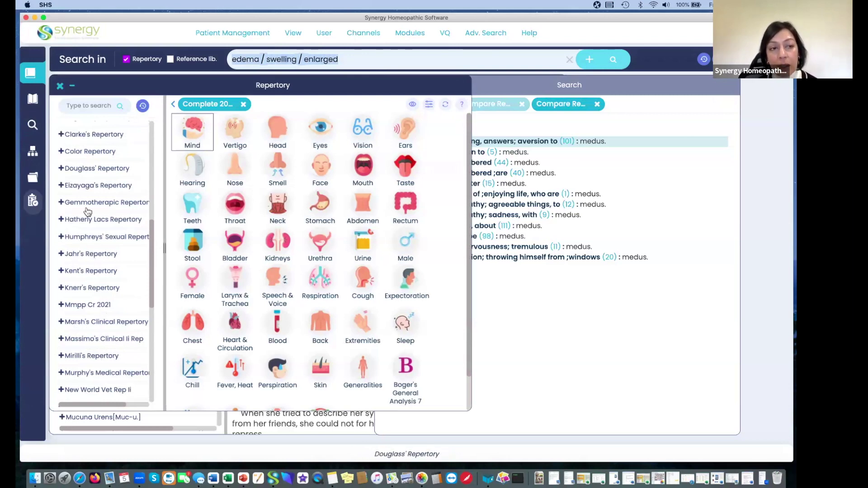
pyautogui.click(95, 374)
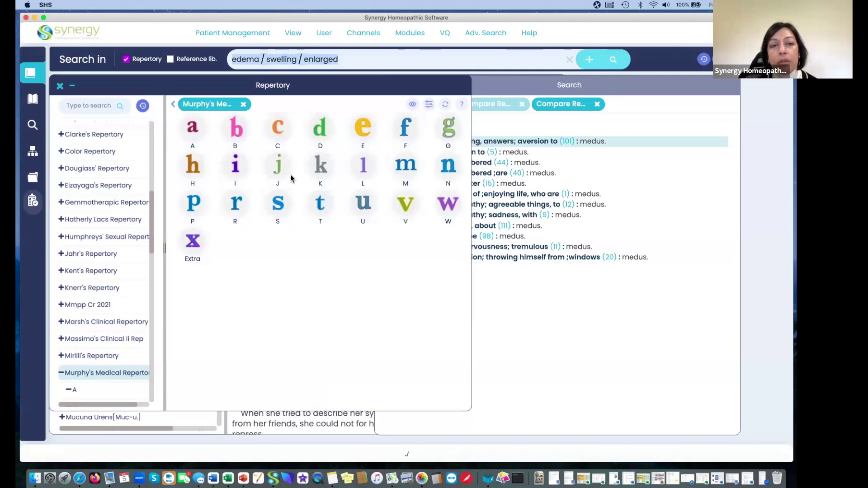
# Step: Find the scleroderma rubric in the Skin chapter under S, hide the remedy lists and add the rubric to the clipboard
pyautogui.click(278, 204)
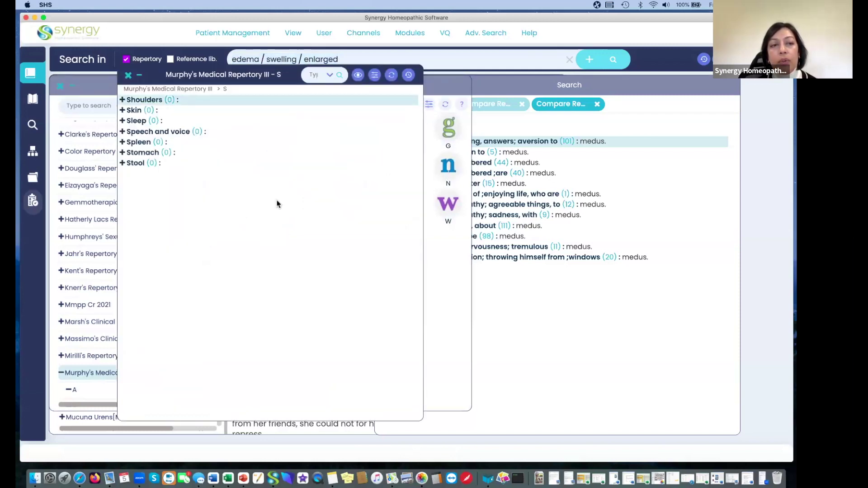
pyautogui.click(137, 109)
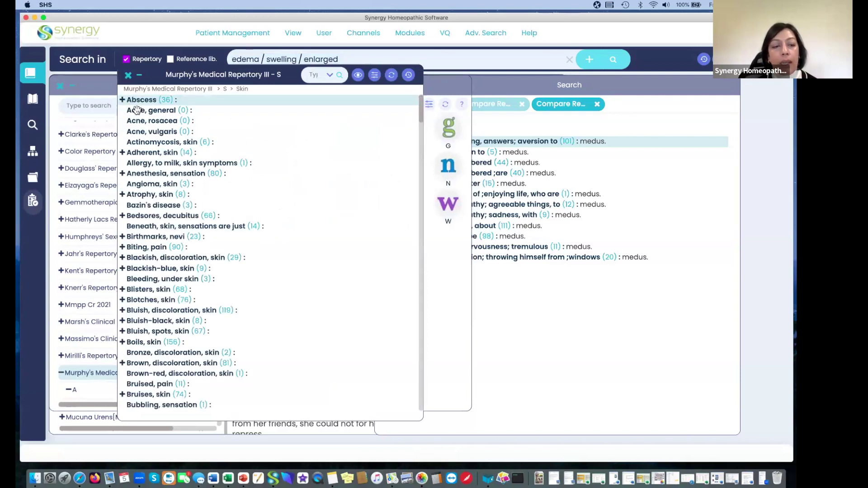
pyautogui.scroll(-10, 199, 254)
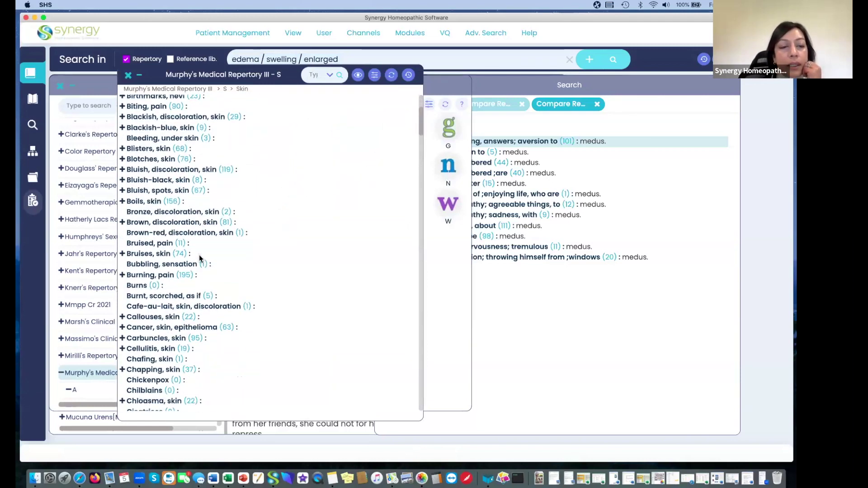
pyautogui.scroll(-7, 200, 259)
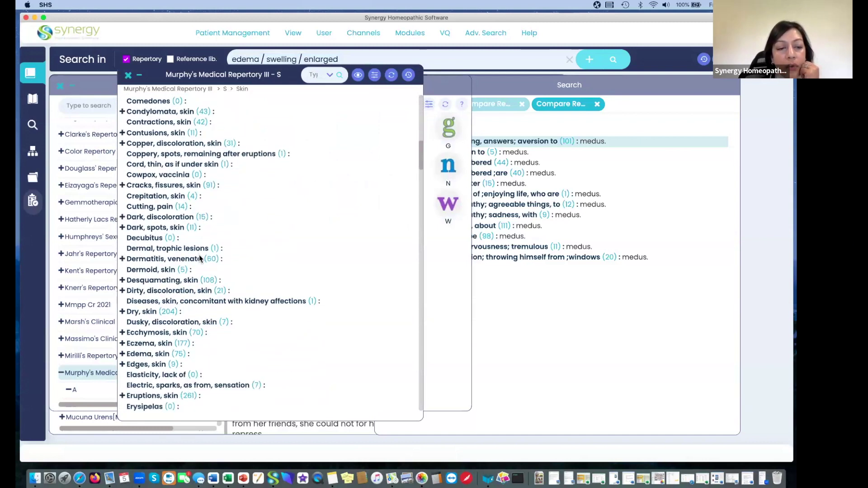
pyautogui.write('sc')
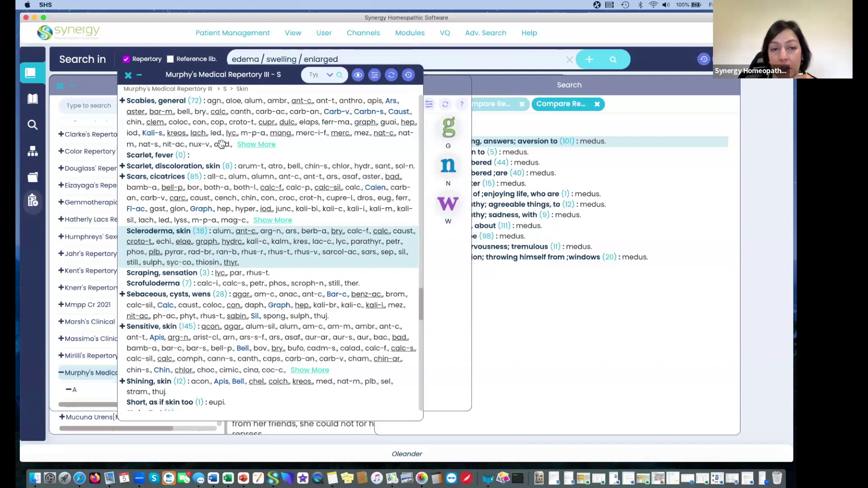
pyautogui.press('Left')
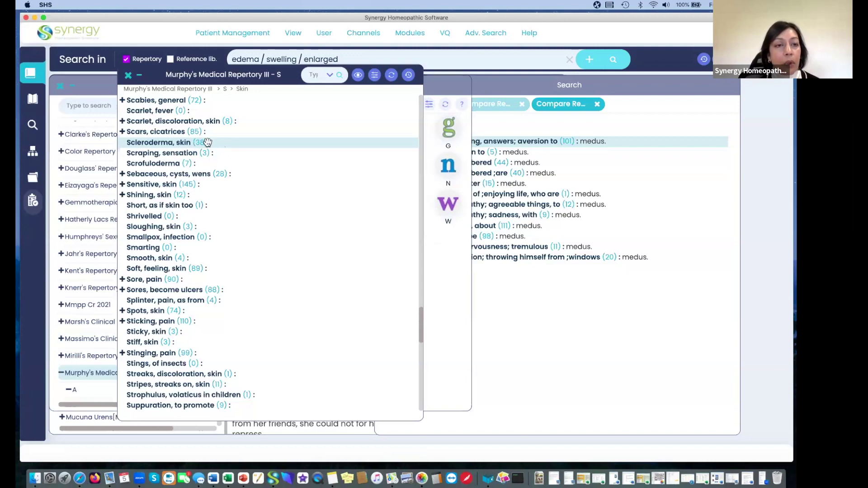
pyautogui.doubleClick(210, 143)
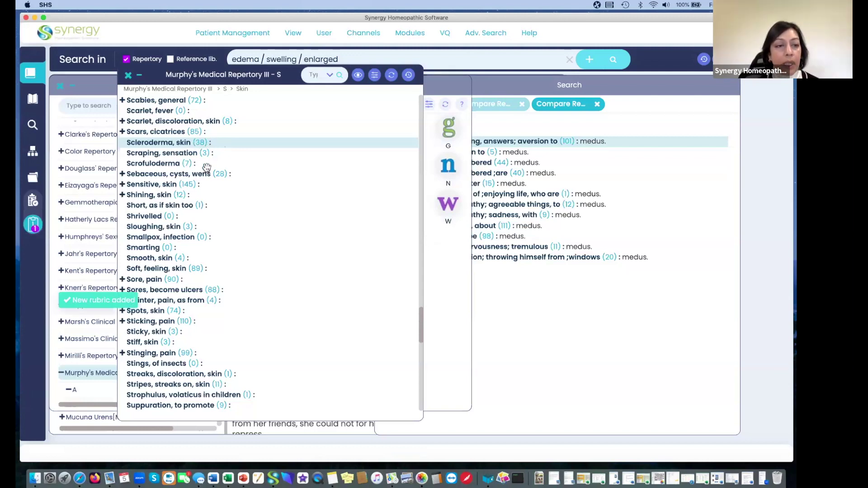
# Step: Add the rubrics Abrupt, Abstraction of mind and Admonition agg. from the Mind section of Complete 2005 Repertory to the clipboard
pyautogui.click(128, 75)
pyautogui.scroll(5, 95, 161)
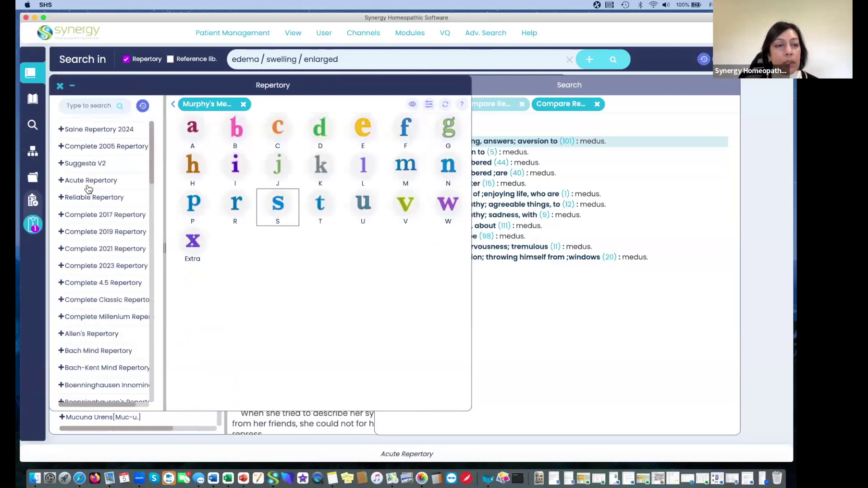
pyautogui.click(86, 146)
pyautogui.click(197, 132)
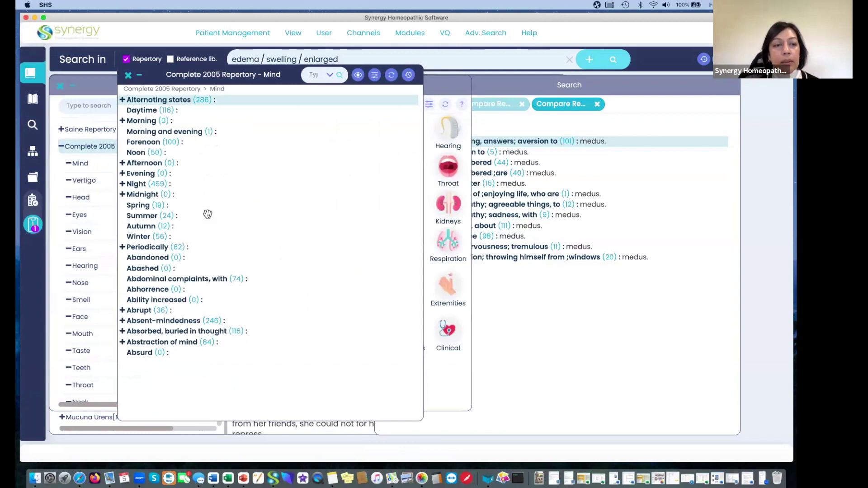
pyautogui.click(154, 310)
pyautogui.doubleClick(154, 310)
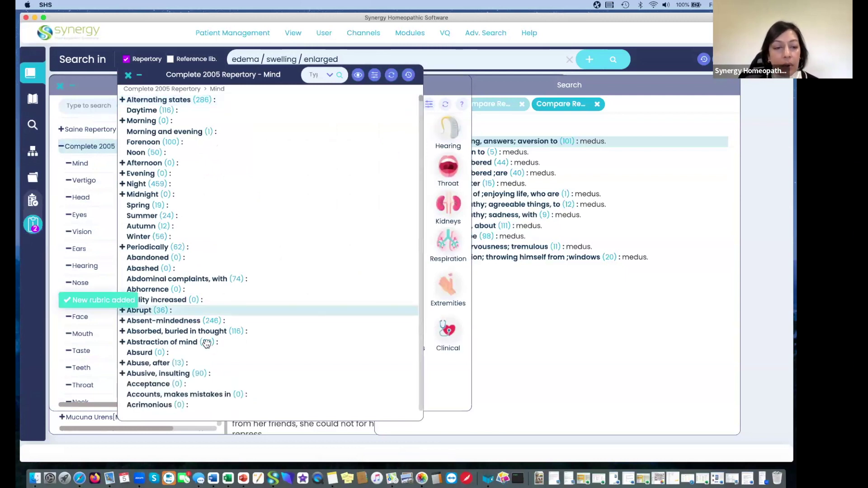
pyautogui.click(206, 342)
pyautogui.doubleClick(205, 342)
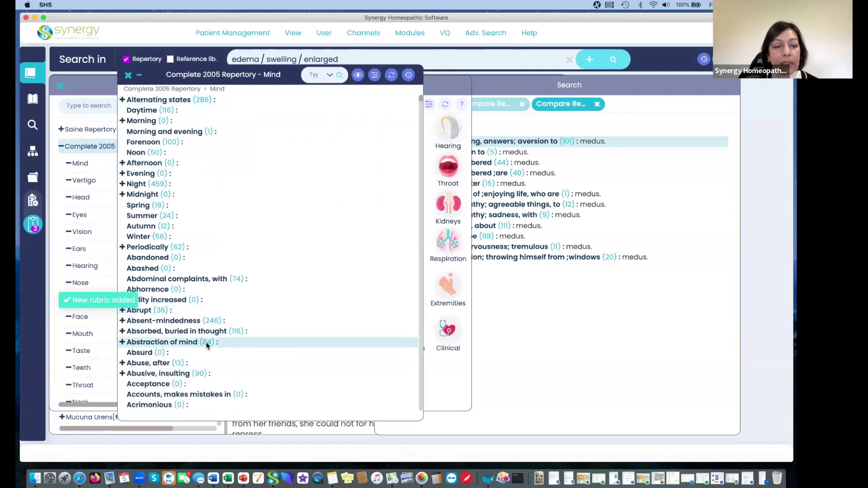
pyautogui.scroll(-5, 207, 344)
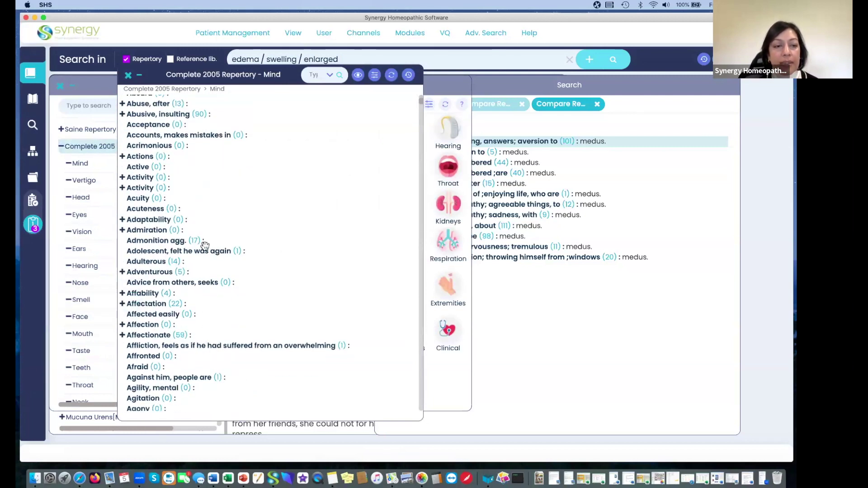
pyautogui.click(180, 240)
pyautogui.doubleClick(180, 240)
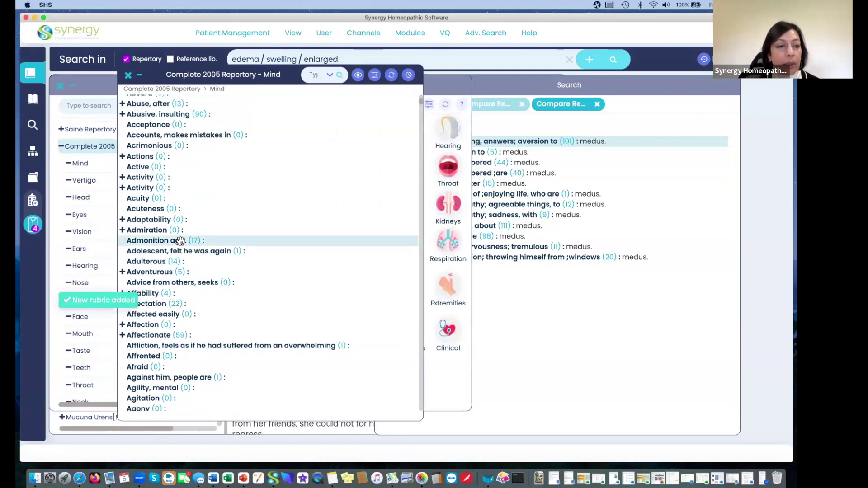
# Step: Open Clipboard 1 and set the intensity of the Admonition agg. rubric to 3
pyautogui.click(33, 223)
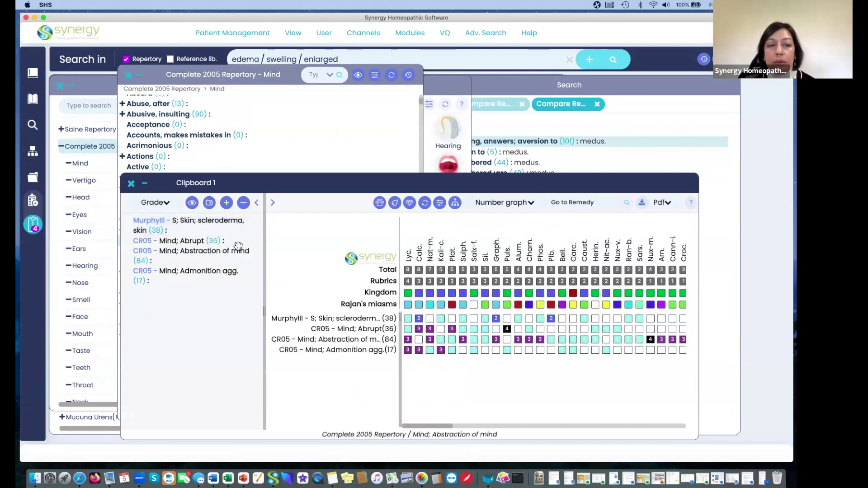
pyautogui.moveTo(331, 183); pyautogui.dragTo(345, 128)
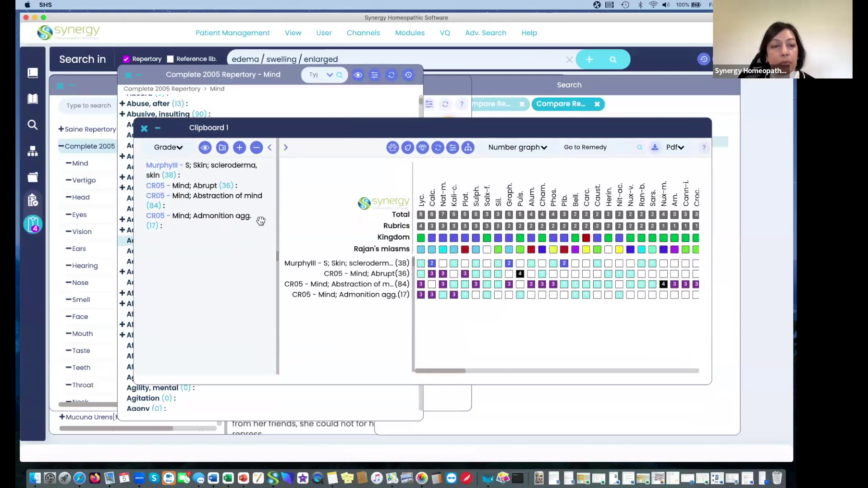
pyautogui.click(222, 216)
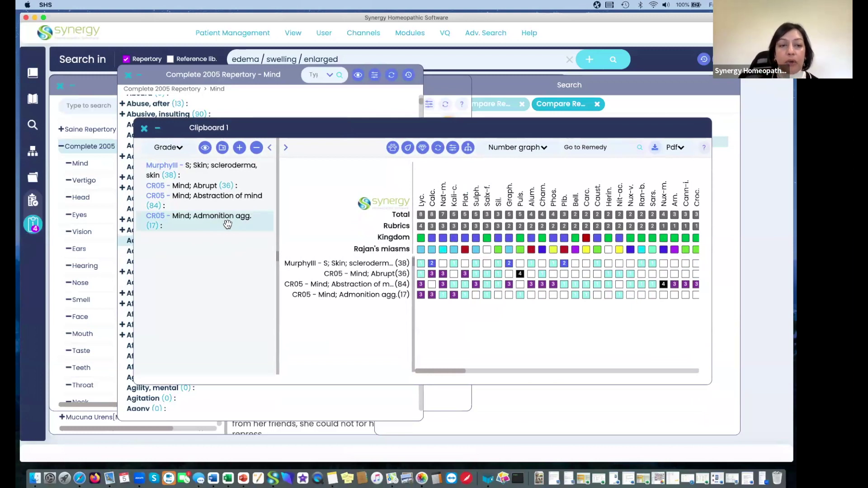
pyautogui.press('3')
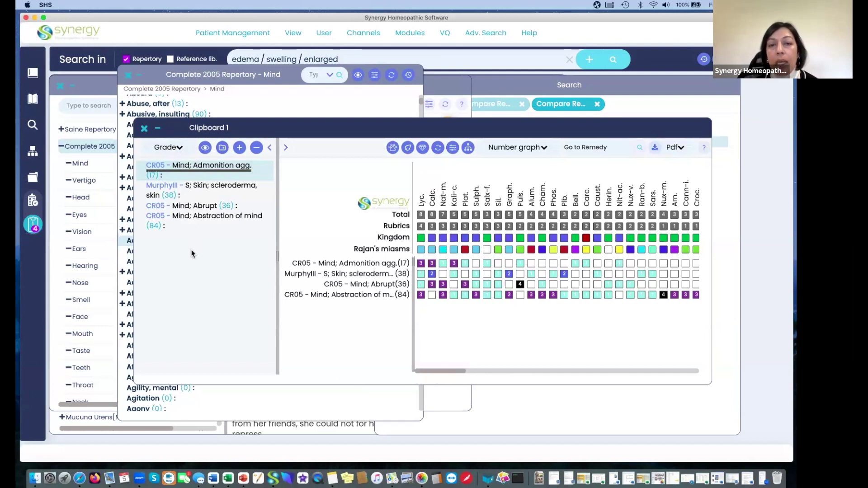
# Step: Apply the Most Rubrics (Considering Intensity) strategy to the clipboard analysis, kept as the default
pyautogui.click(468, 148)
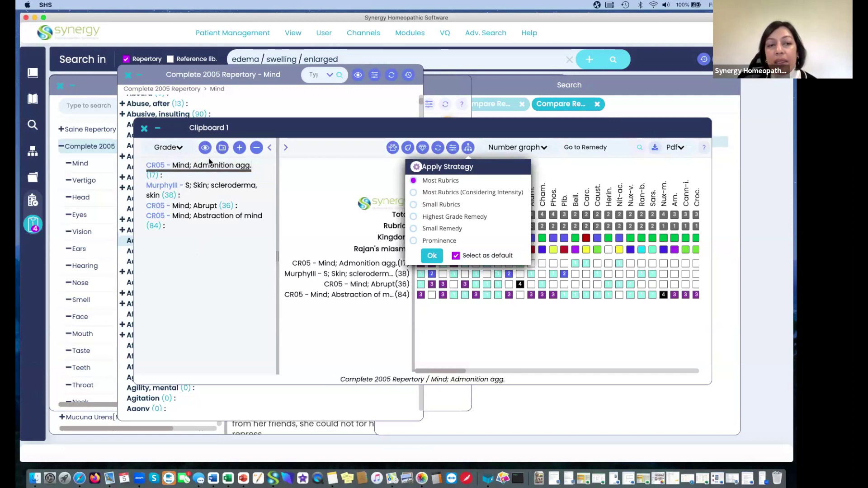
pyautogui.click(414, 194)
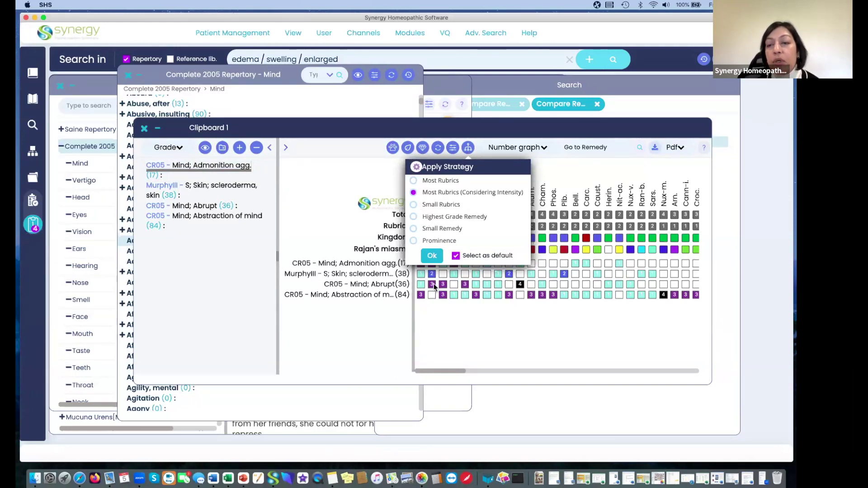
pyautogui.click(432, 256)
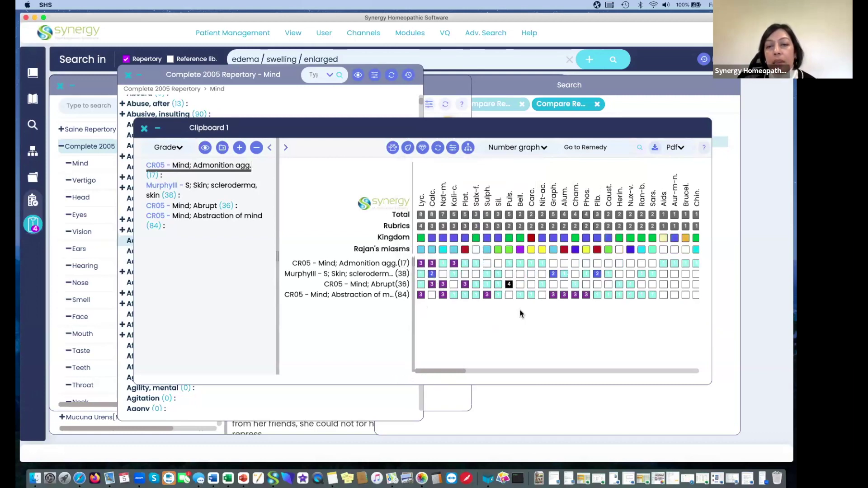
# Step: Clear the intensity of the Admonition agg. rubric and set the intensity of the Abrupt and scleroderma rubrics to 3
pyautogui.click(193, 167)
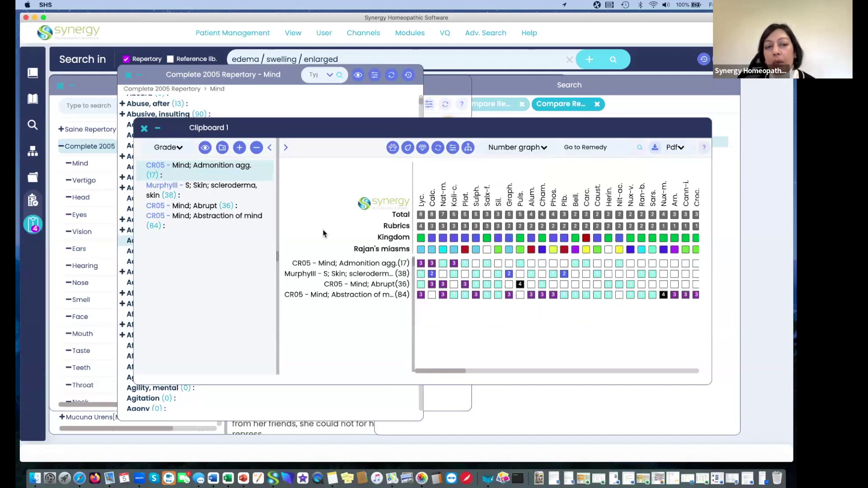
pyautogui.click(201, 206)
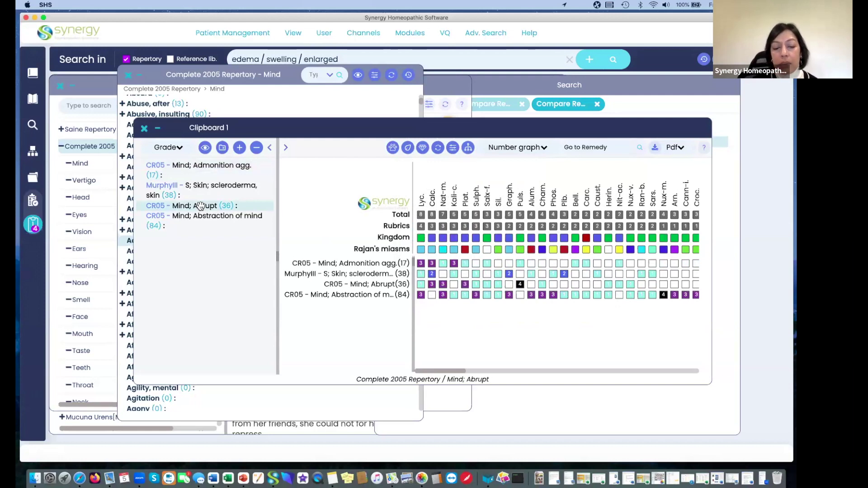
pyautogui.press('3')
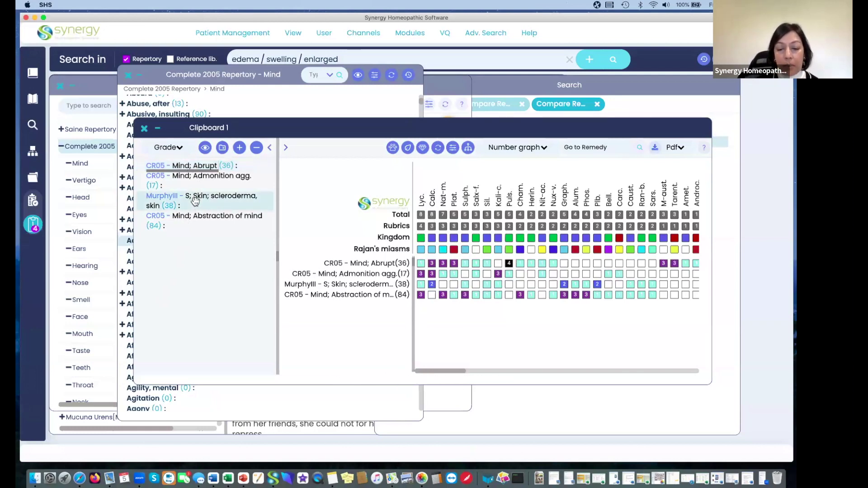
pyautogui.press('3')
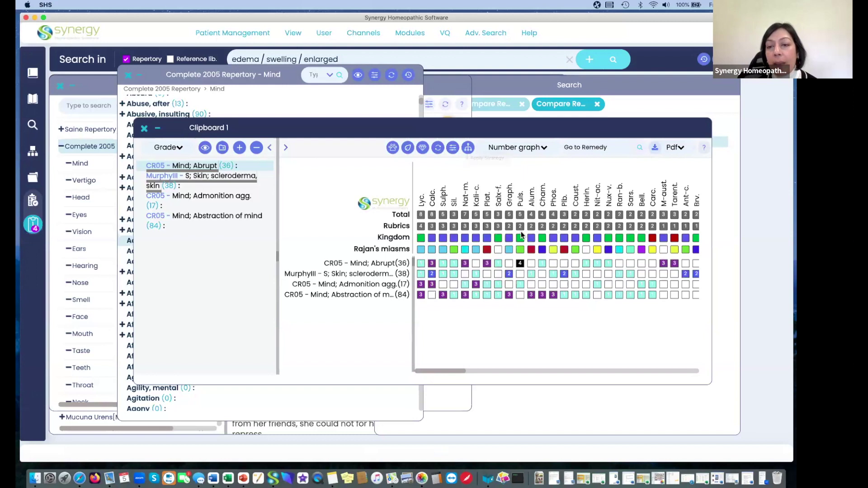
# Step: Reapply the Most Rubrics (Considering Intensity) strategy to the clipboard and select the Abrupt rubric
pyautogui.click(468, 149)
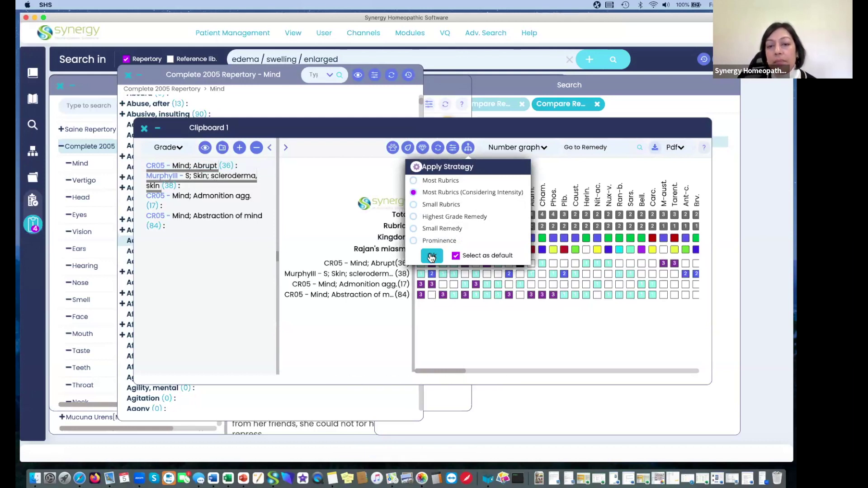
pyautogui.click(432, 258)
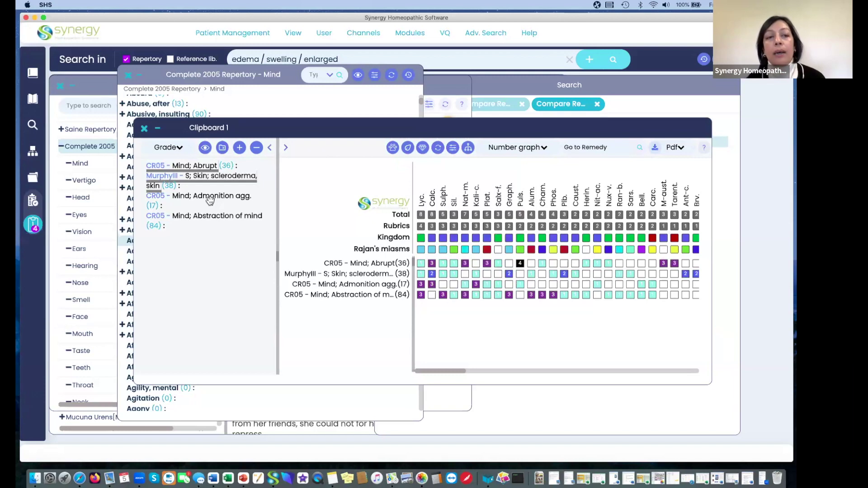
pyautogui.click(193, 167)
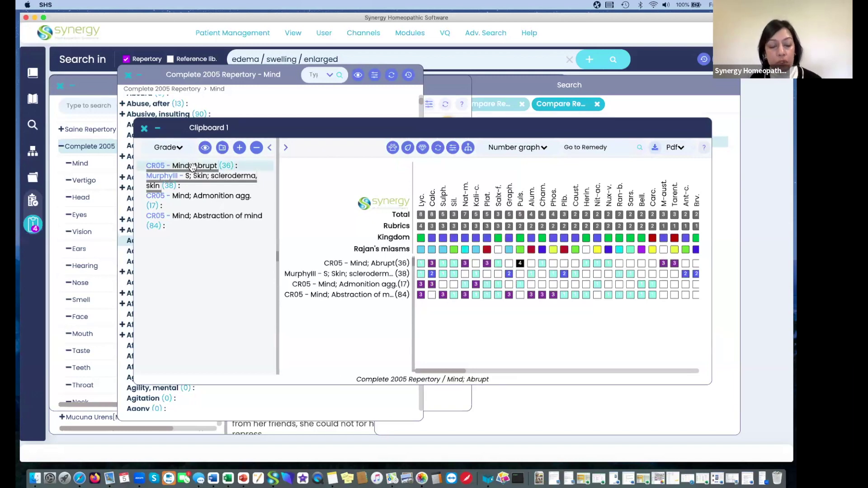
# Step: Select all four rubrics in Clipboard 1 and graph their elimination using Admonition agg. as the eliminating rubric
pyautogui.keyDown('shift'); pyautogui.click(186, 219); pyautogui.keyUp('shift')
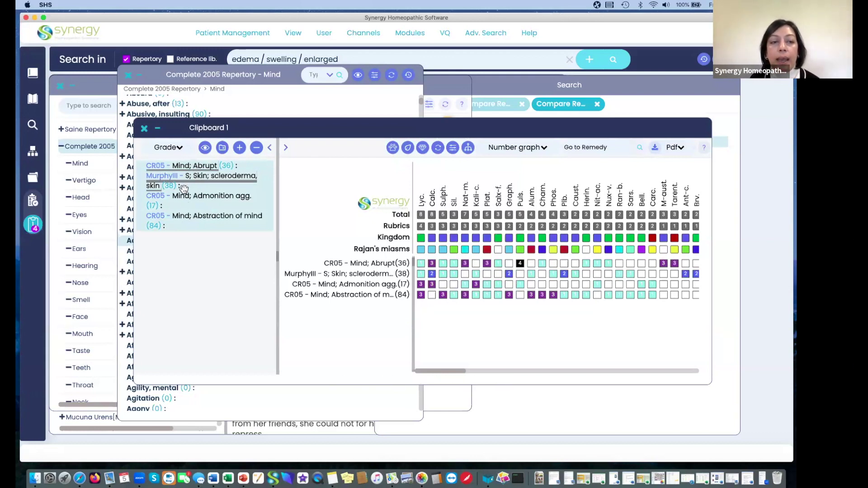
pyautogui.moveTo(184, 190); pyautogui.dragTo(239, 148)
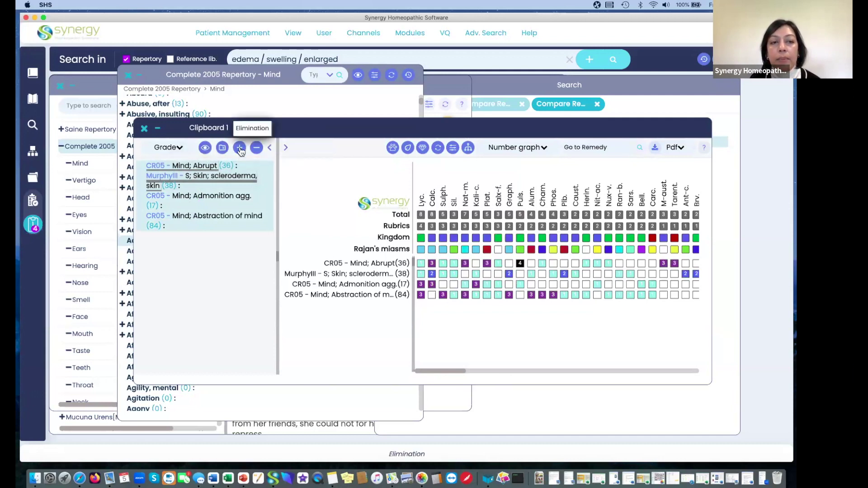
pyautogui.click(239, 148)
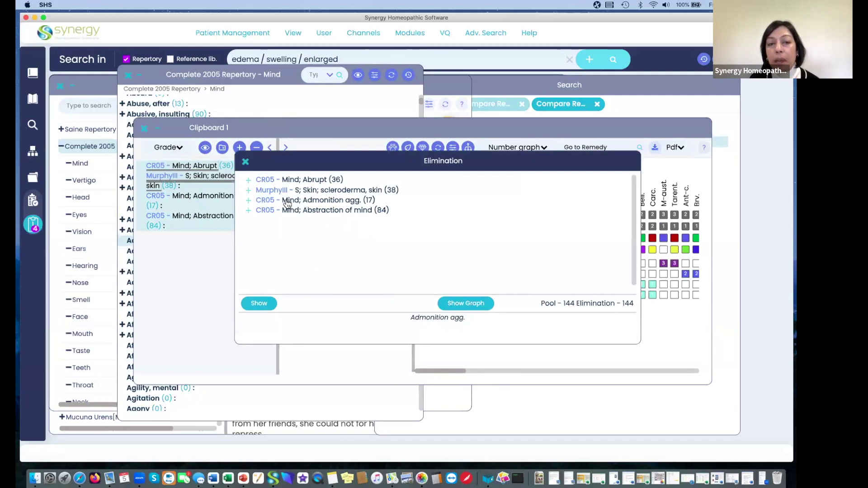
pyautogui.click(249, 200)
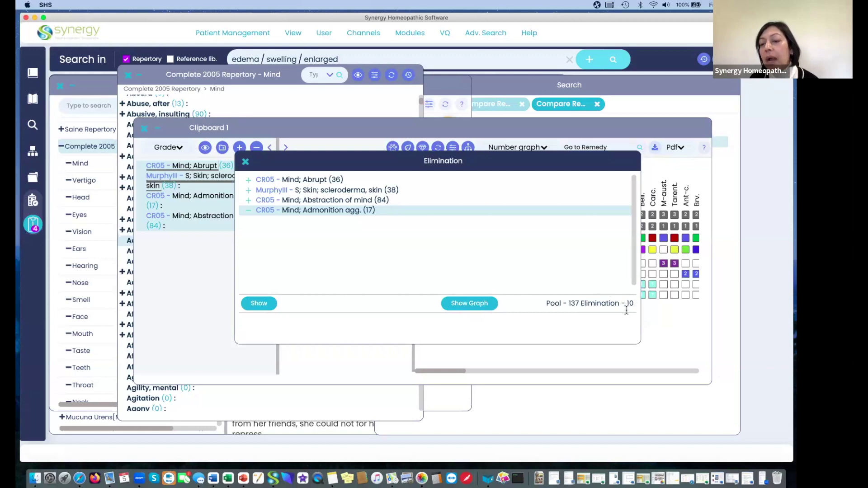
pyautogui.click(467, 304)
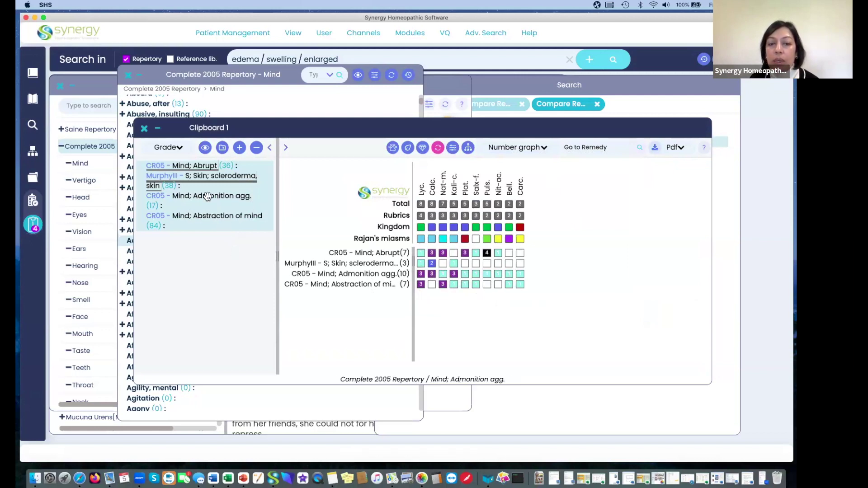
# Step: Move the Abrupt rubric to the end of the rubric list and close Clipboard 1
pyautogui.moveTo(208, 204); pyautogui.dragTo(207, 238)
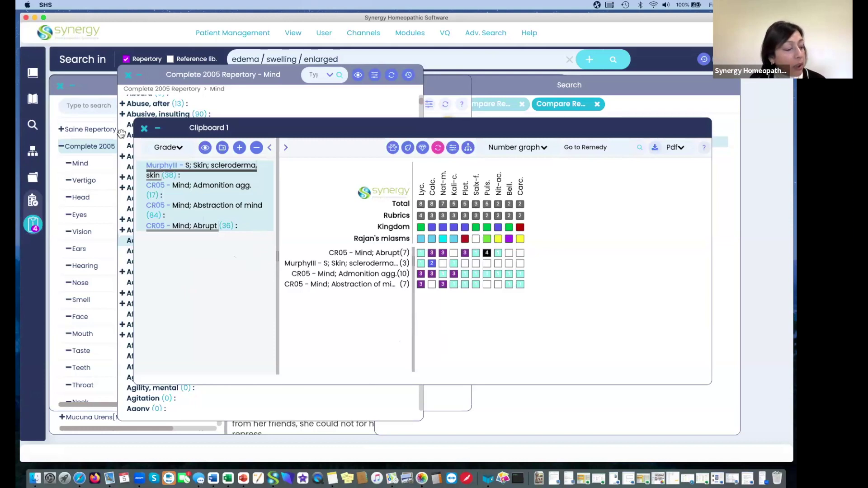
pyautogui.click(144, 129)
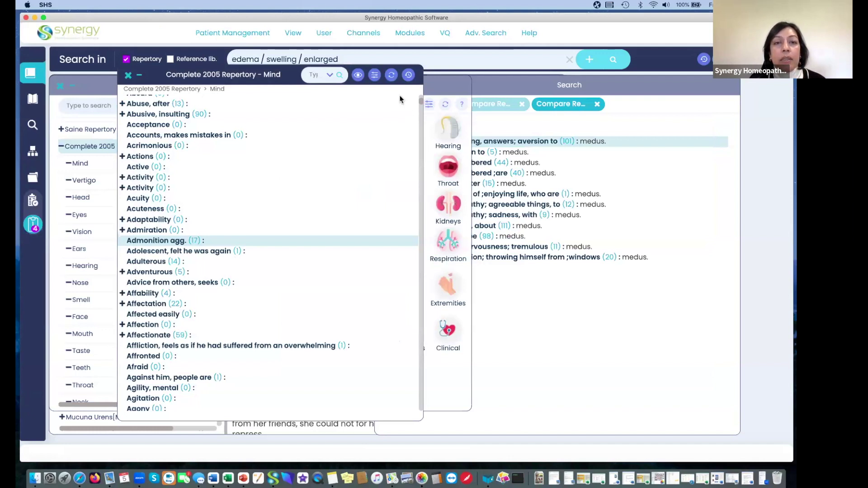
# Step: Change the view settings of the Complete 2005 Repertory Mind chapter to All remedies (alphabetical)
pyautogui.click(358, 76)
pyautogui.click(344, 116)
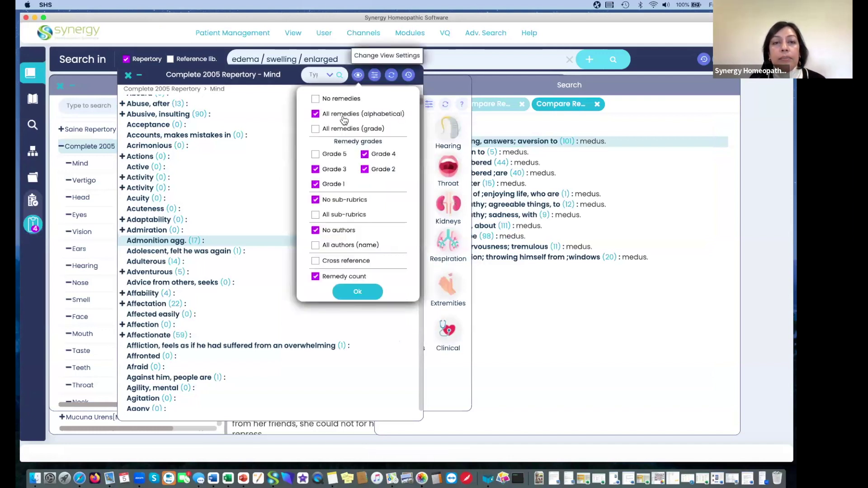
pyautogui.click(356, 293)
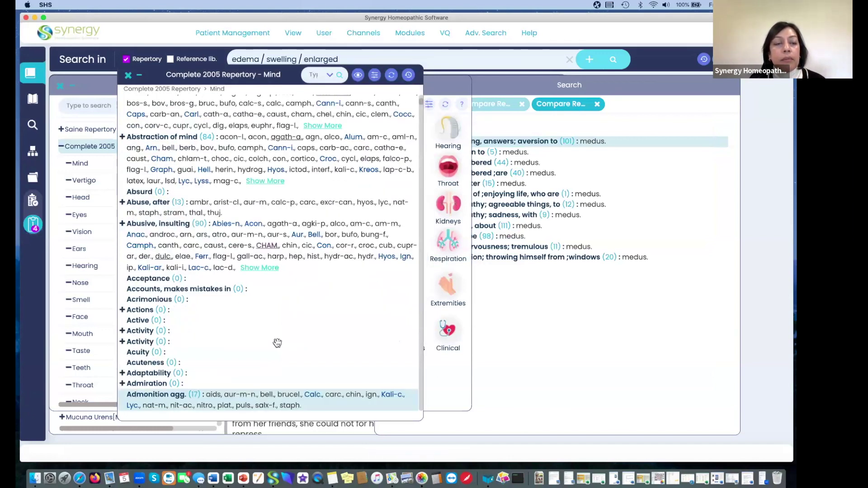
# Step: Examine the remedies listed under the Mind rubrics from Alternating states through Anxiety
pyautogui.scroll(5, 221, 226)
pyautogui.scroll(-5, 222, 207)
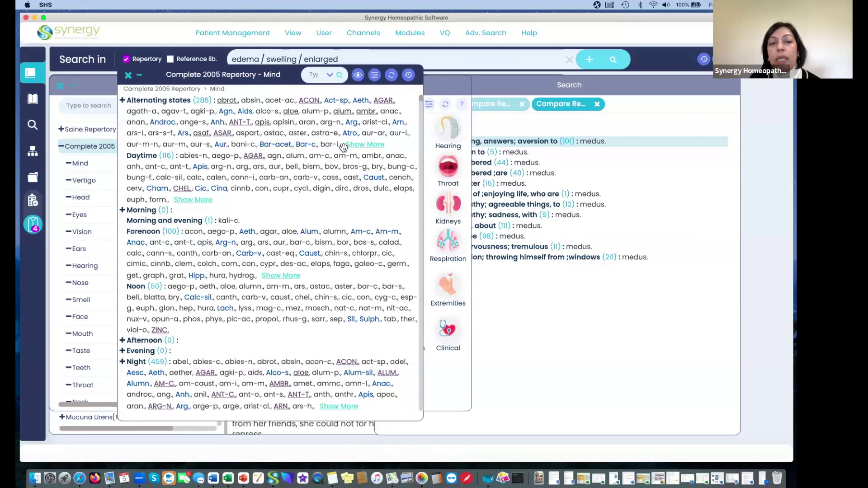
pyautogui.scroll(-6, 254, 298)
pyautogui.scroll(-15, 254, 297)
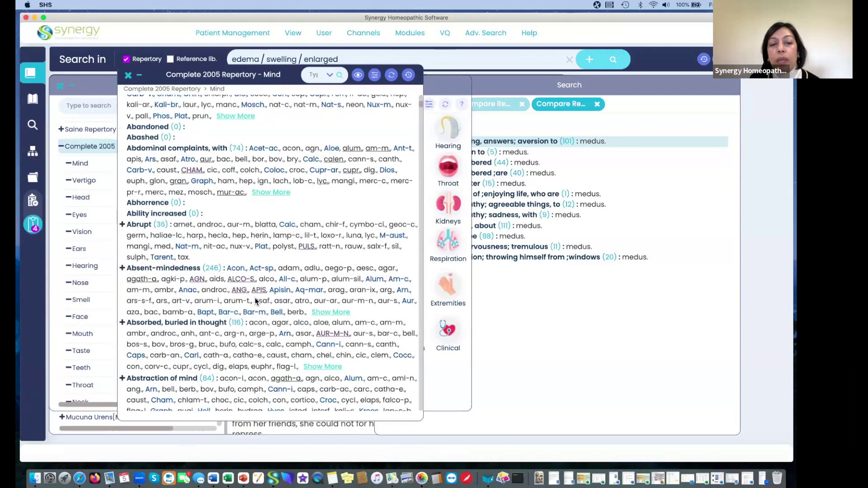
pyautogui.scroll(-15, 254, 298)
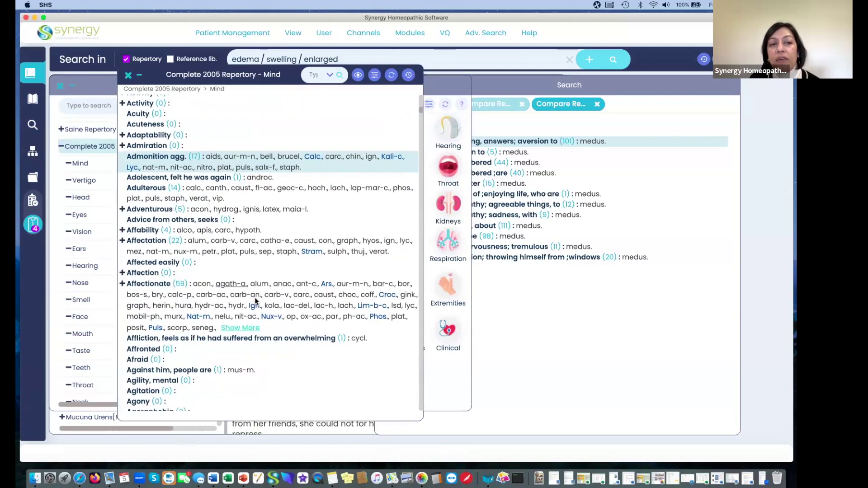
pyautogui.scroll(-15, 254, 298)
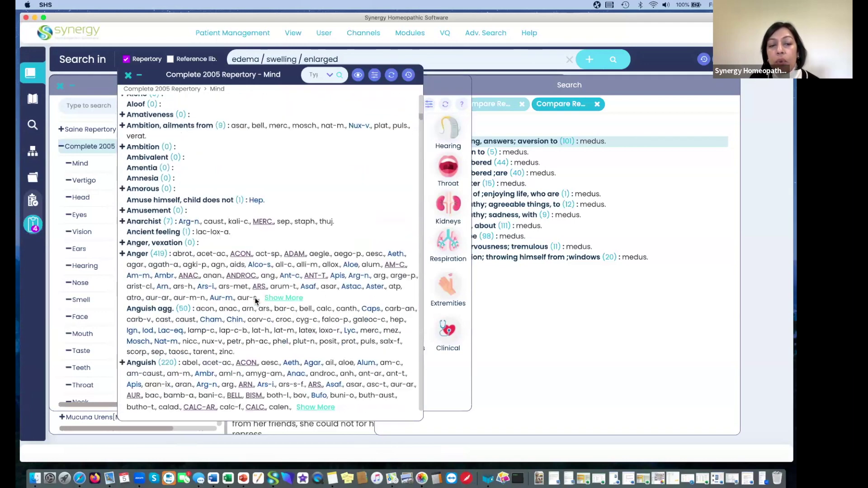
pyautogui.scroll(-3, 254, 297)
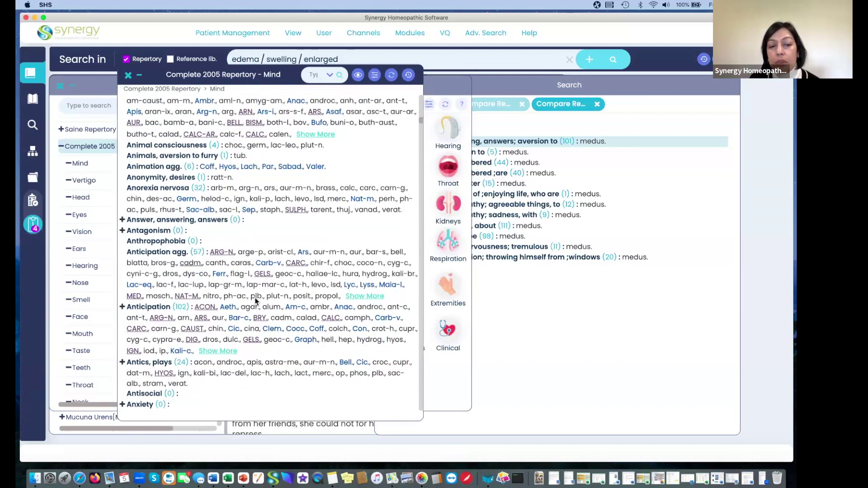
pyautogui.scroll(15, 254, 298)
pyautogui.scroll(-8, 254, 298)
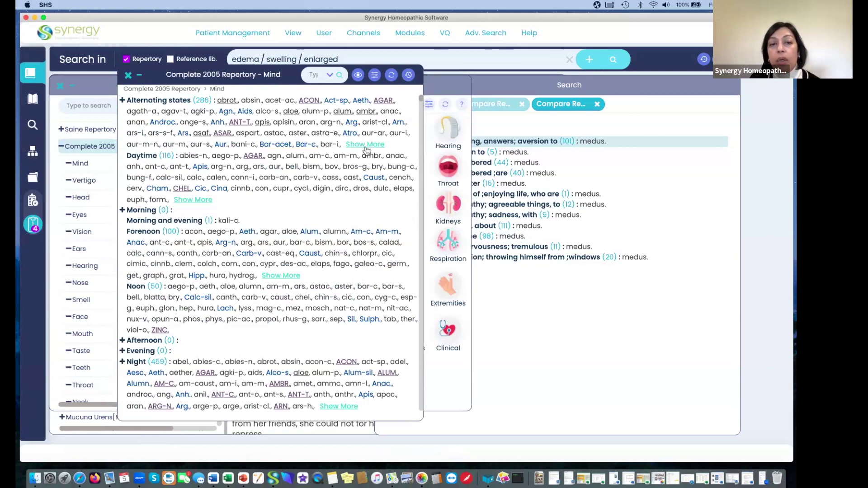
# Step: Expand the full remedy lists of the Alternating states and Night rubrics in the Mind chapter
pyautogui.click(365, 144)
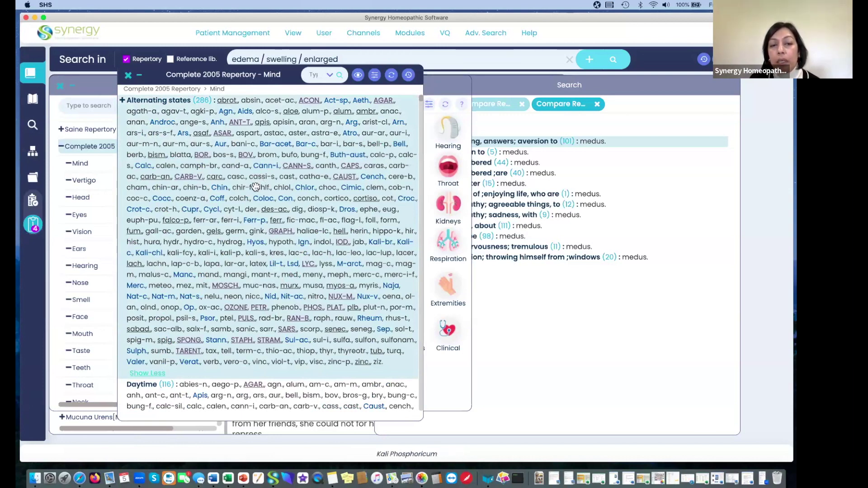
pyautogui.scroll(-5, 264, 369)
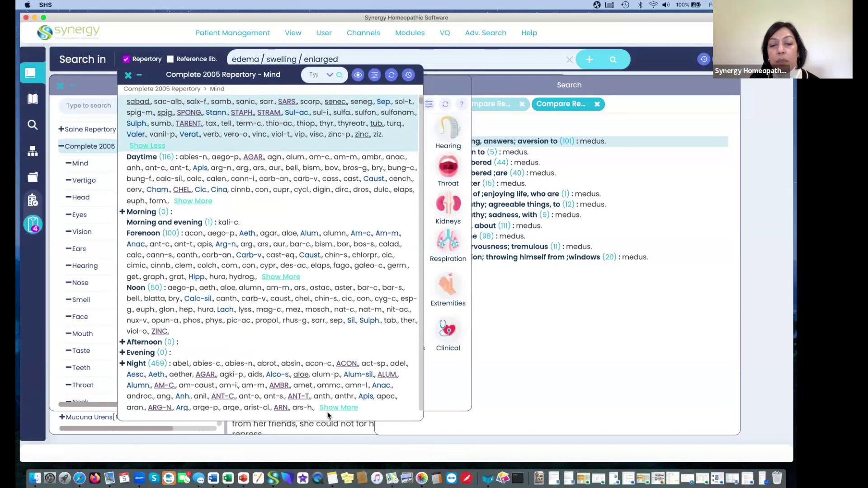
pyautogui.scroll(-2, 170, 373)
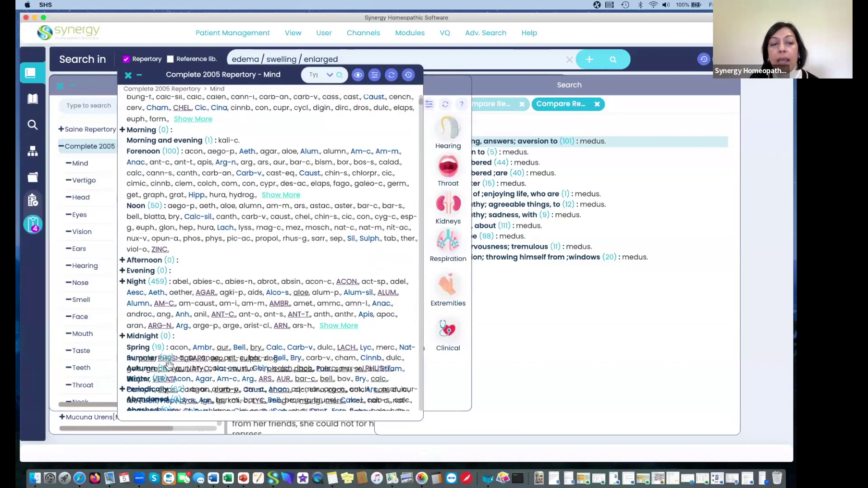
pyautogui.click(331, 329)
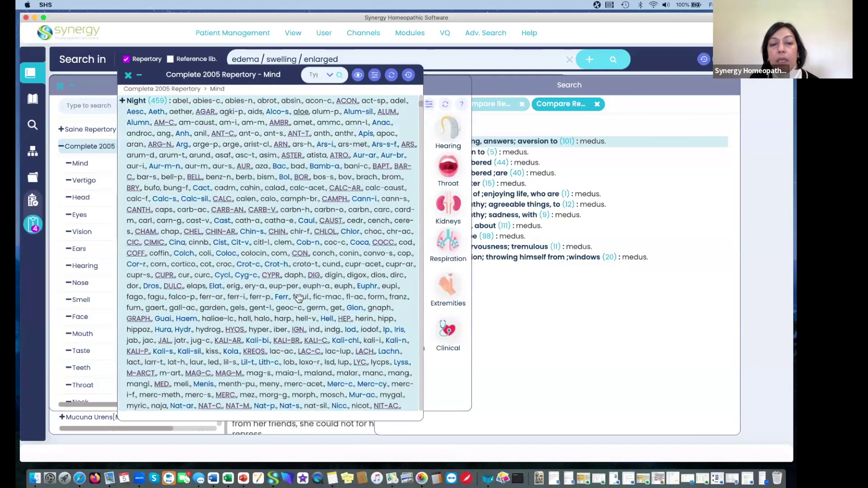
# Step: Browse the Mind rubrics from Night down to Bed and return to the start of the chapter
pyautogui.scroll(-5, 299, 301)
pyautogui.scroll(-5, 300, 301)
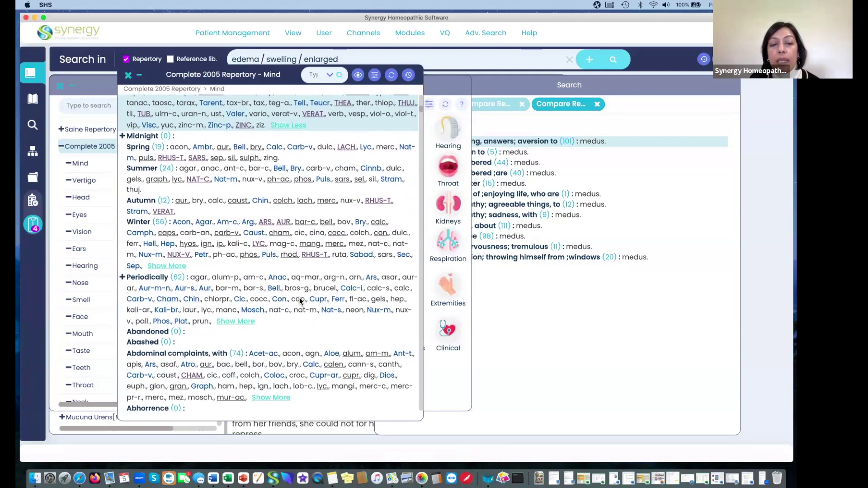
pyautogui.scroll(-5, 299, 301)
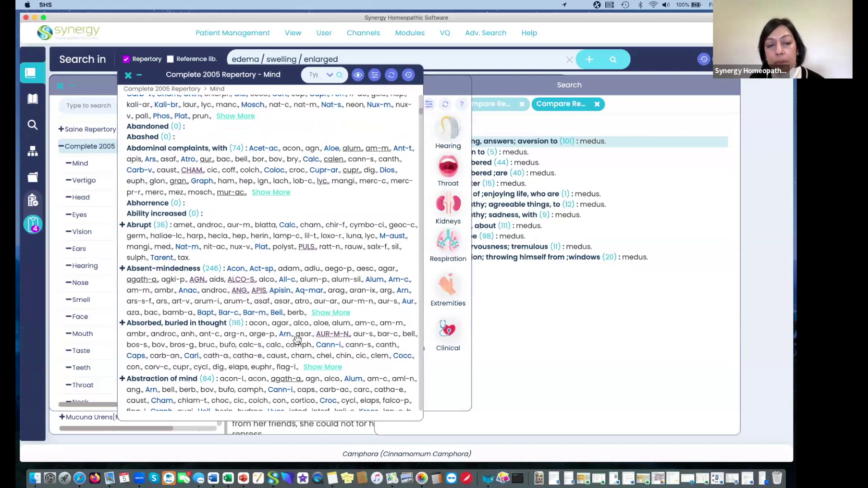
pyautogui.scroll(-5, 255, 318)
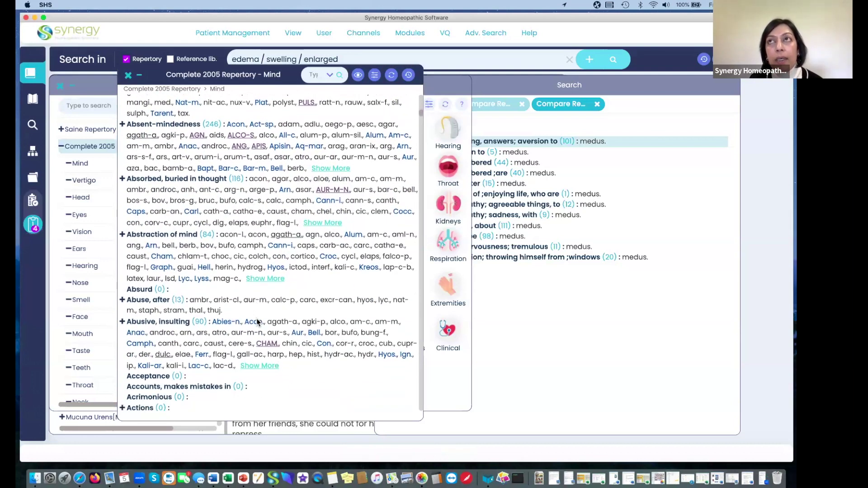
pyautogui.scroll(-6, 257, 322)
pyautogui.scroll(-12, 257, 321)
pyautogui.scroll(-12, 257, 321)
pyautogui.scroll(-12, 257, 321)
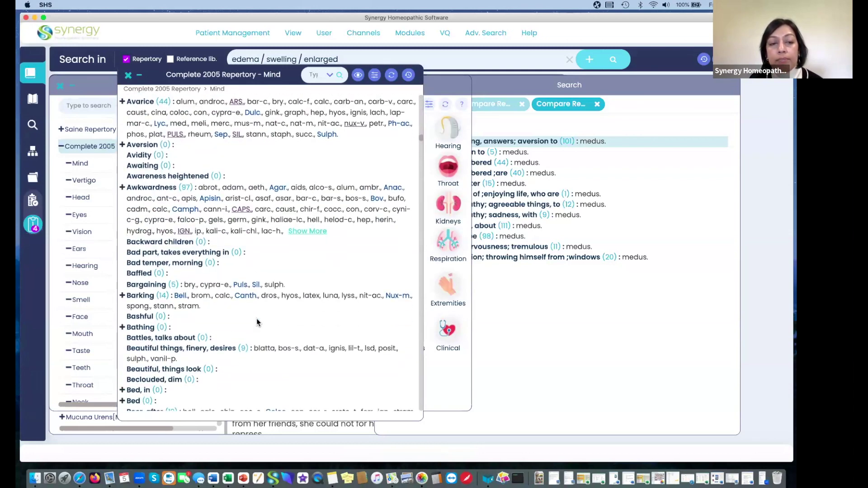
pyautogui.scroll(15, 258, 235)
pyautogui.scroll(15, 259, 236)
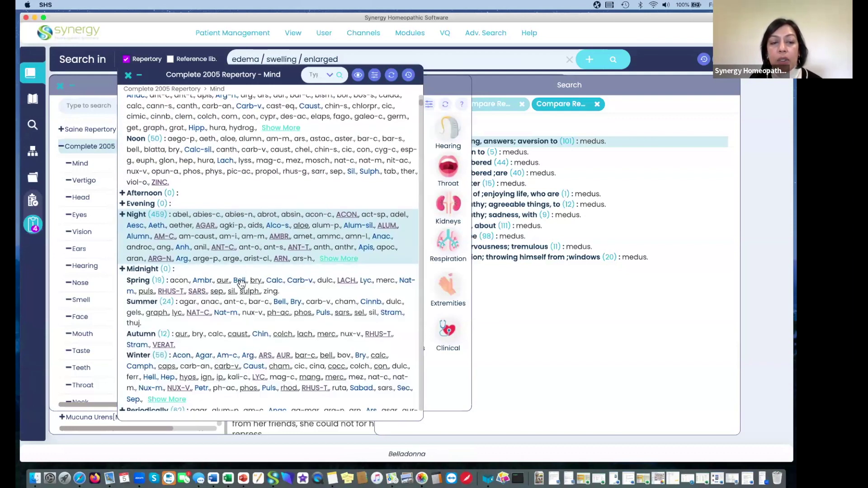
pyautogui.scroll(5, 239, 375)
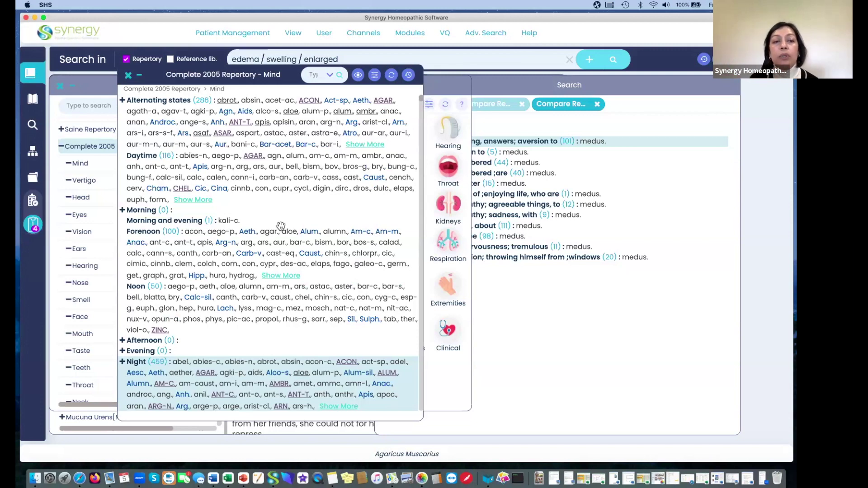
# Step: Expand the full remedy list of the Daytime rubric and review the Mind chapter's view settings and the rubrics through Absent-mindedness
pyautogui.click(201, 199)
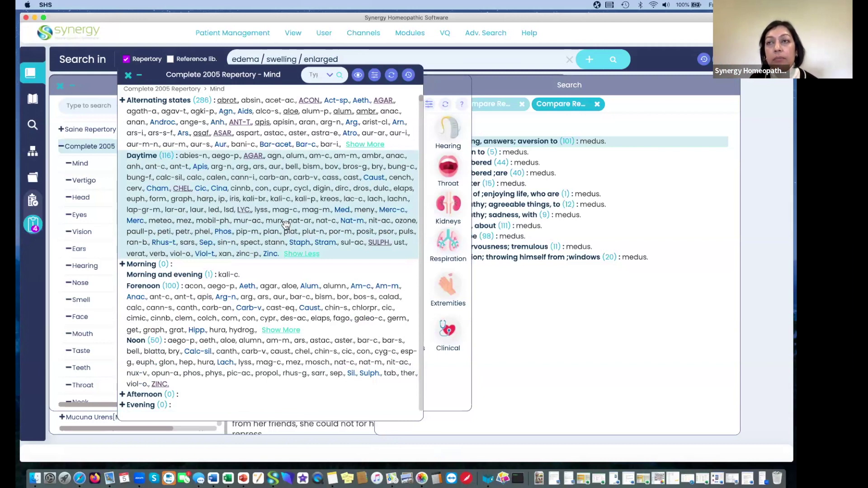
pyautogui.click(358, 76)
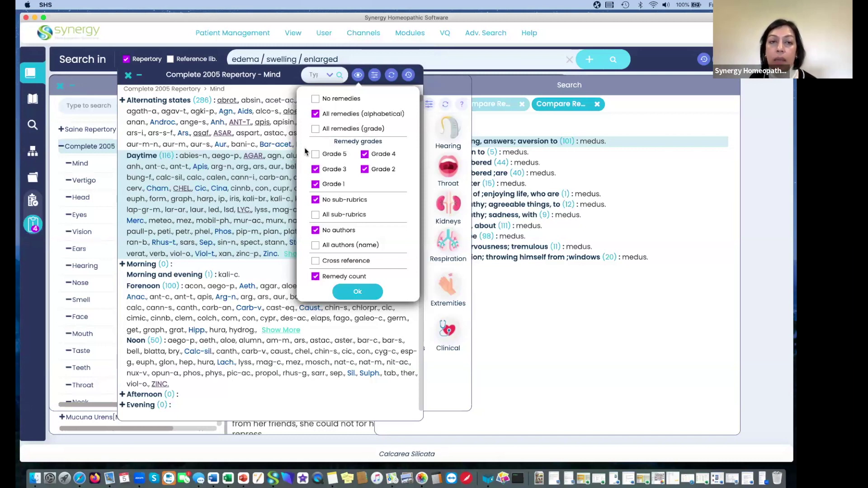
pyautogui.click(268, 400)
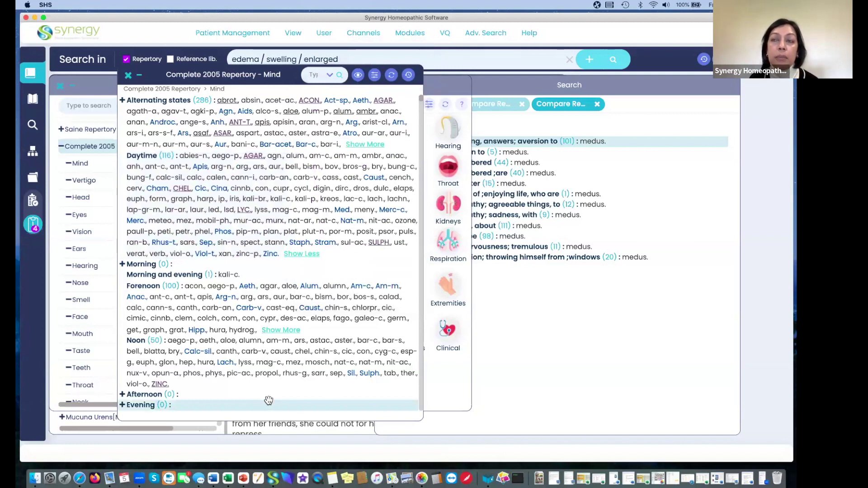
pyautogui.scroll(-3, 288, 320)
pyautogui.scroll(-3, 288, 320)
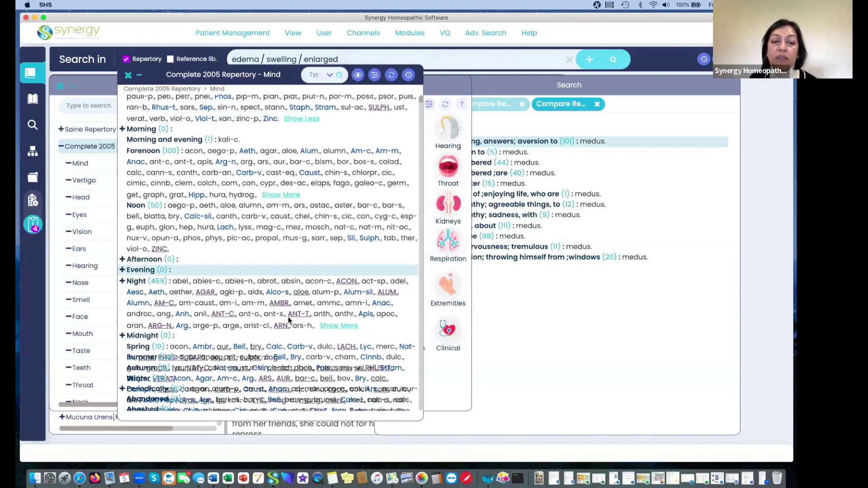
pyautogui.scroll(-7, 288, 320)
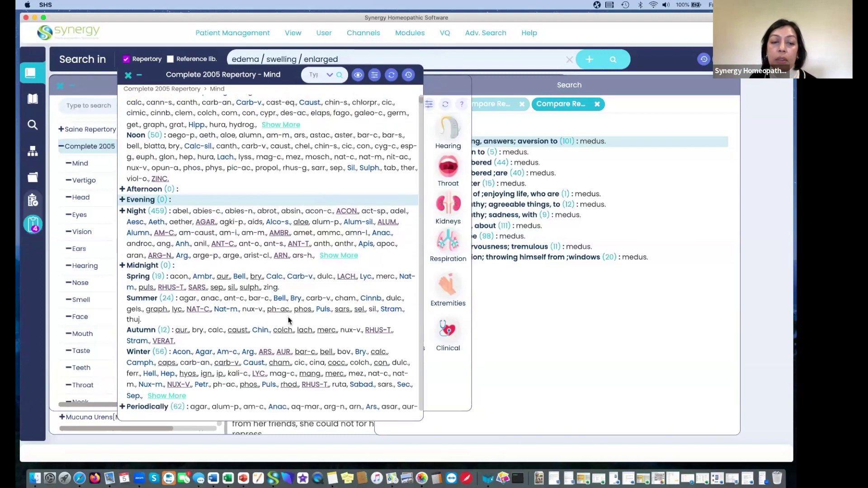
pyautogui.scroll(-1, 289, 320)
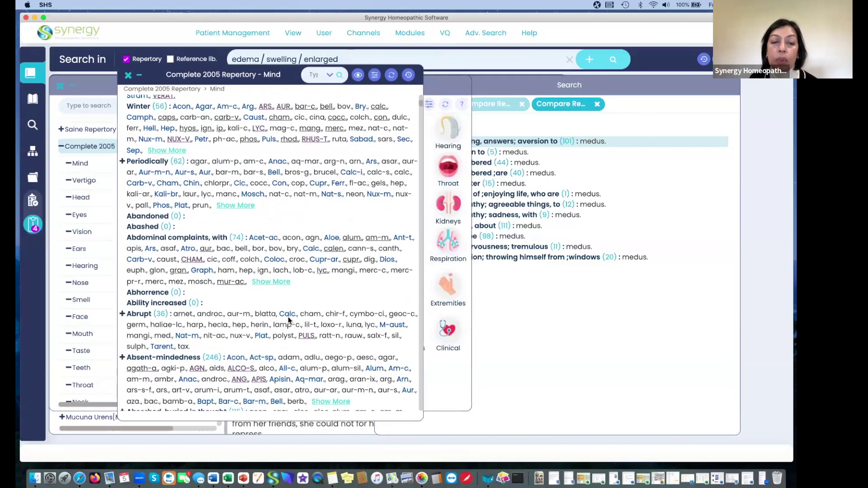